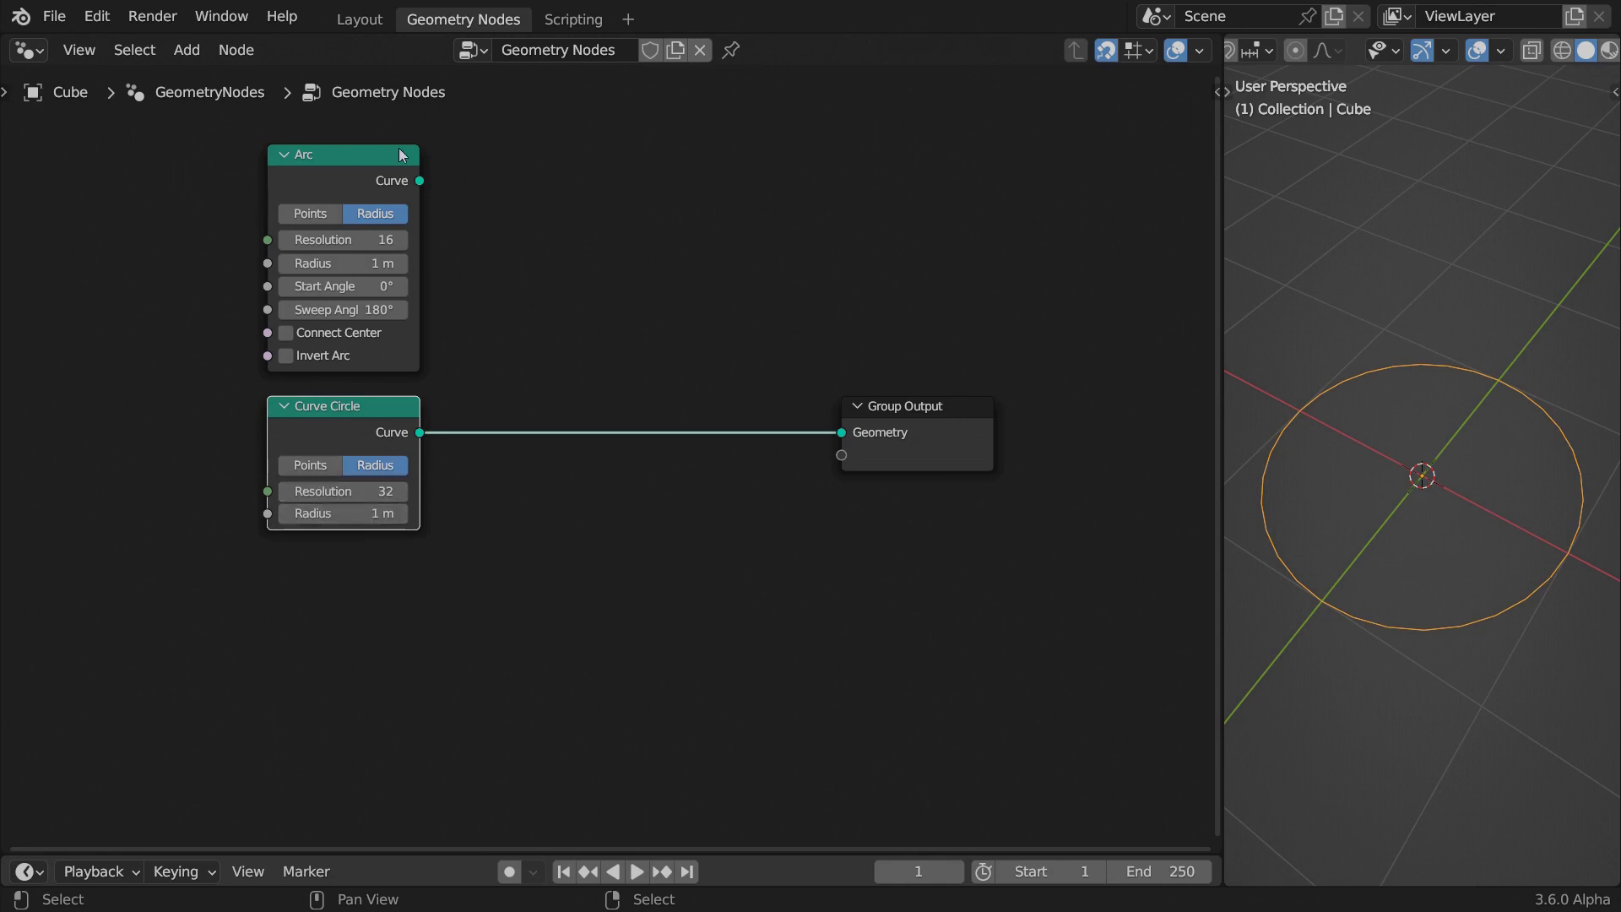
# - Preview the Arc curve in the output, then reconnect Curve Circle to the output
pyautogui.click(336, 163)
pyautogui.keyDown('ctrl'); pyautogui.keyDown('shift'); pyautogui.click(336, 164); pyautogui.keyUp('shift'); pyautogui.keyUp('ctrl')
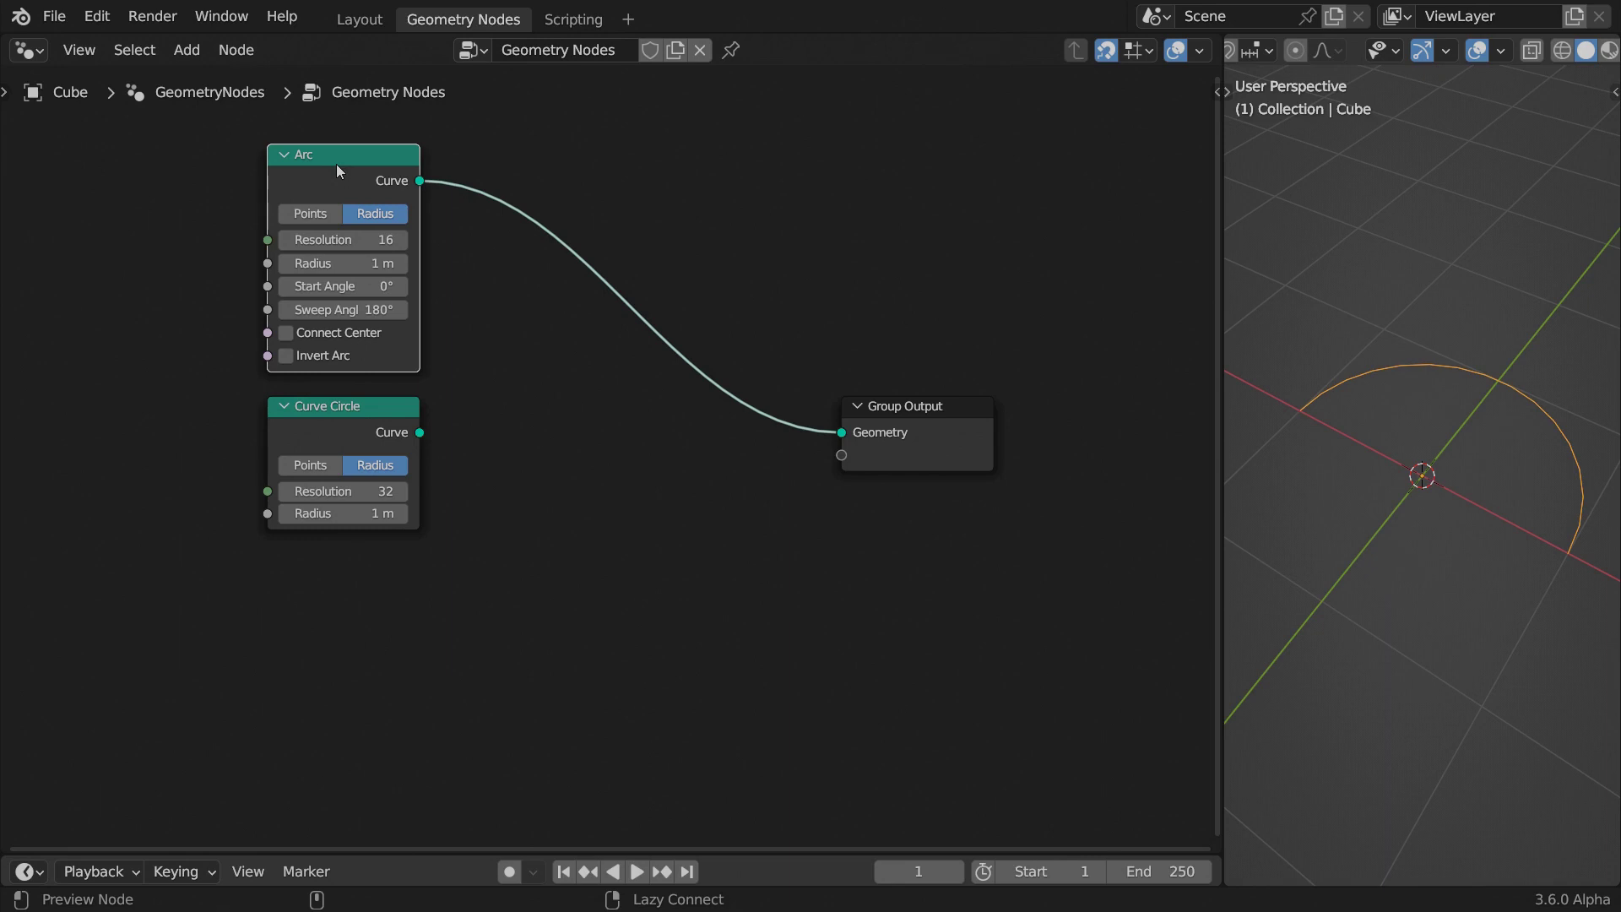
pyautogui.keyDown('ctrl'); pyautogui.keyDown('shift'); pyautogui.click(355, 413); pyautogui.keyUp('shift'); pyautogui.keyUp('ctrl')
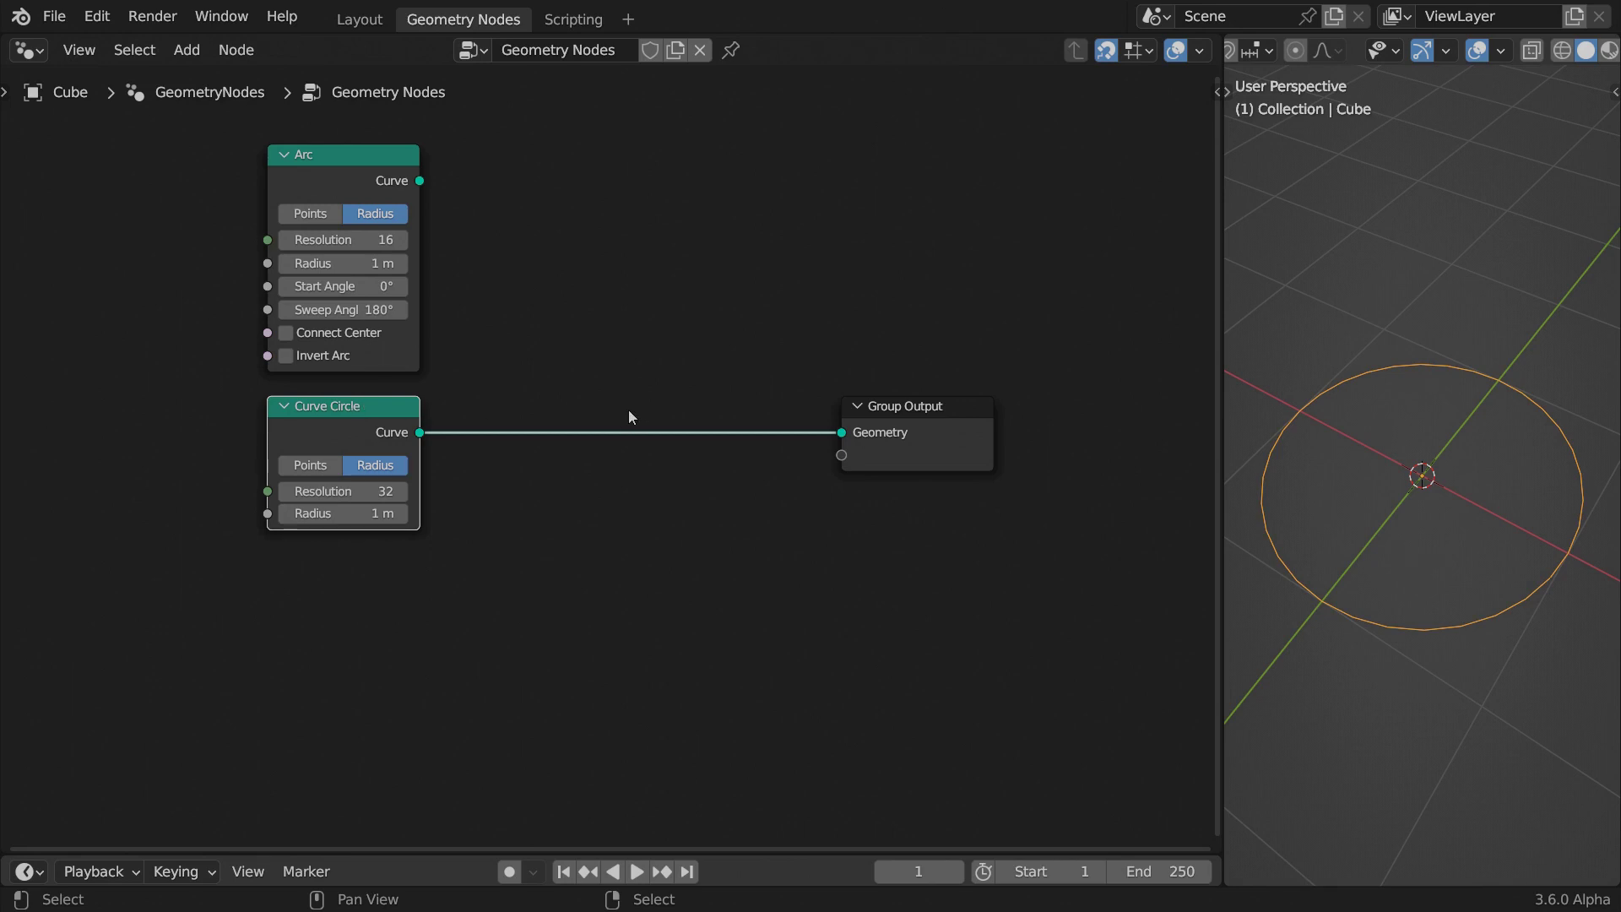
# - Put a reroute on the circle's output link, group it with Ctrl+G, and name the group Trim Loop
pyautogui.keyDown('shift'); pyautogui.moveTo(628, 409); pyautogui.dragTo(622, 471, button='right'); pyautogui.keyUp('shift')
pyautogui.hotkey('ctrl', 'g')
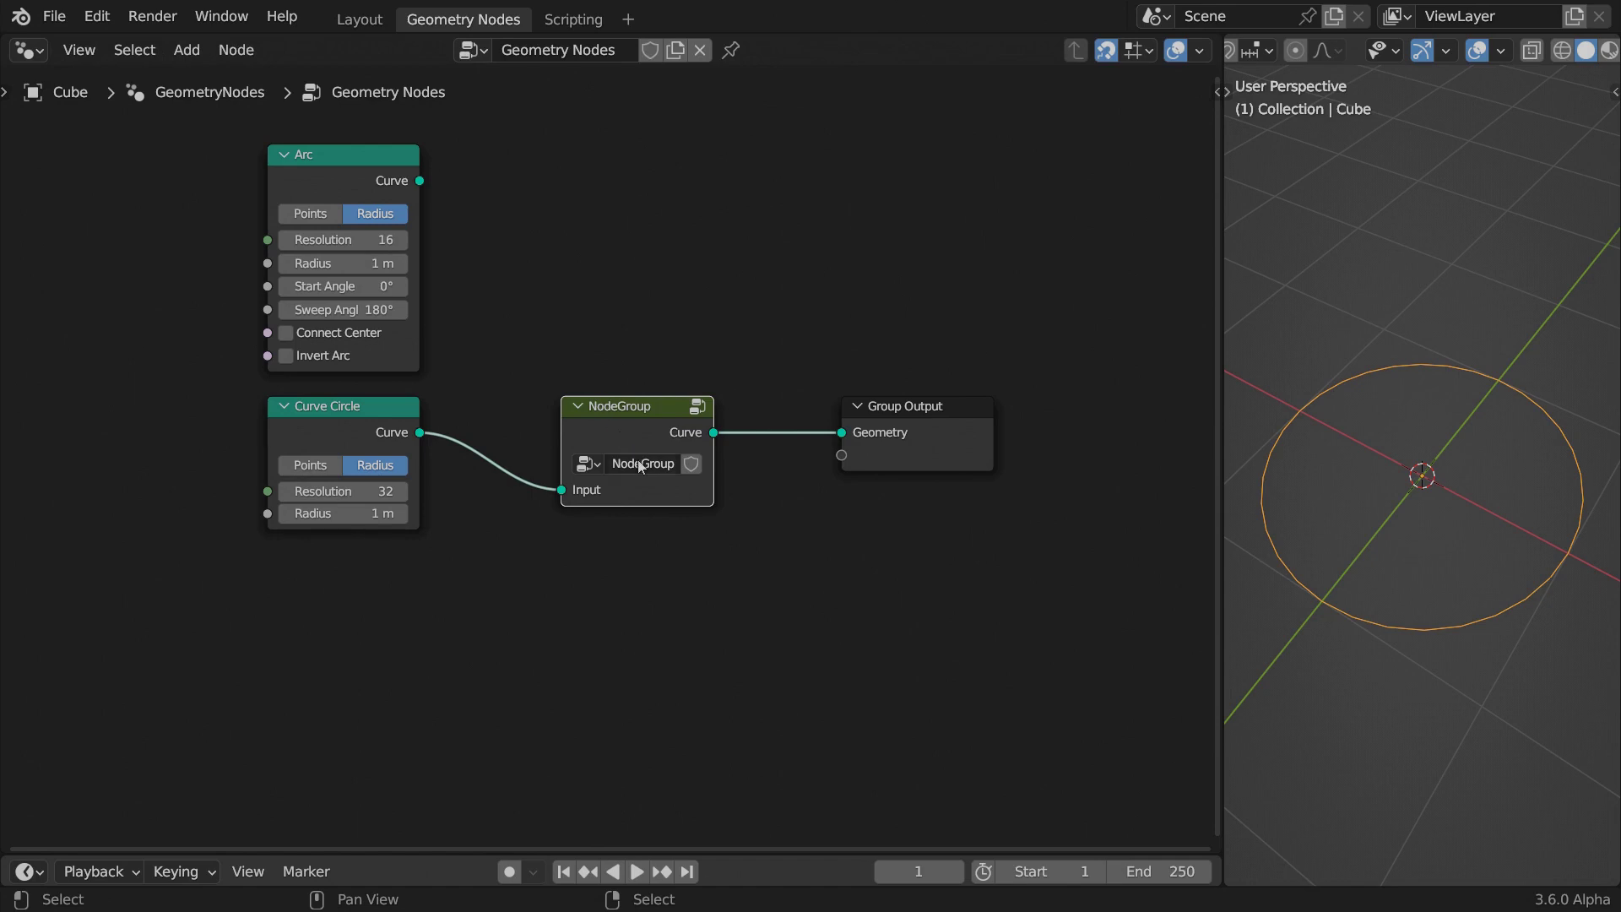
pyautogui.doubleClick(644, 470)
pyautogui.write('Trim Loop')
# - Inside the group, spread input and output apart and add a Resample Curve in Evaluated mode
pyautogui.press('Tab')
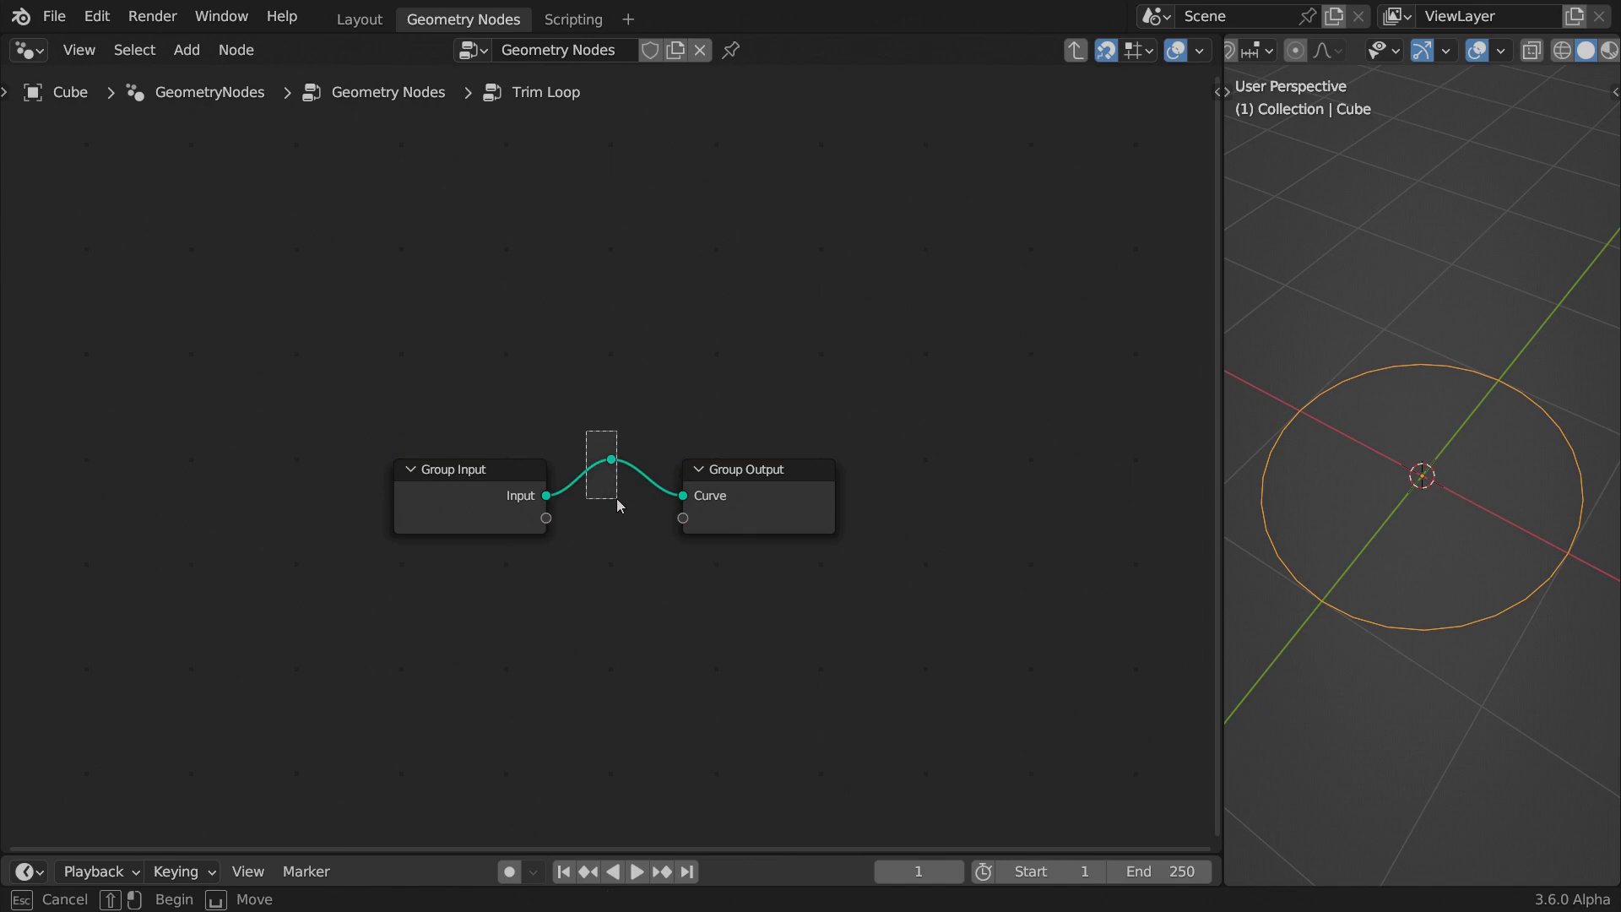
pyautogui.press('s')
pyautogui.click(746, 524)
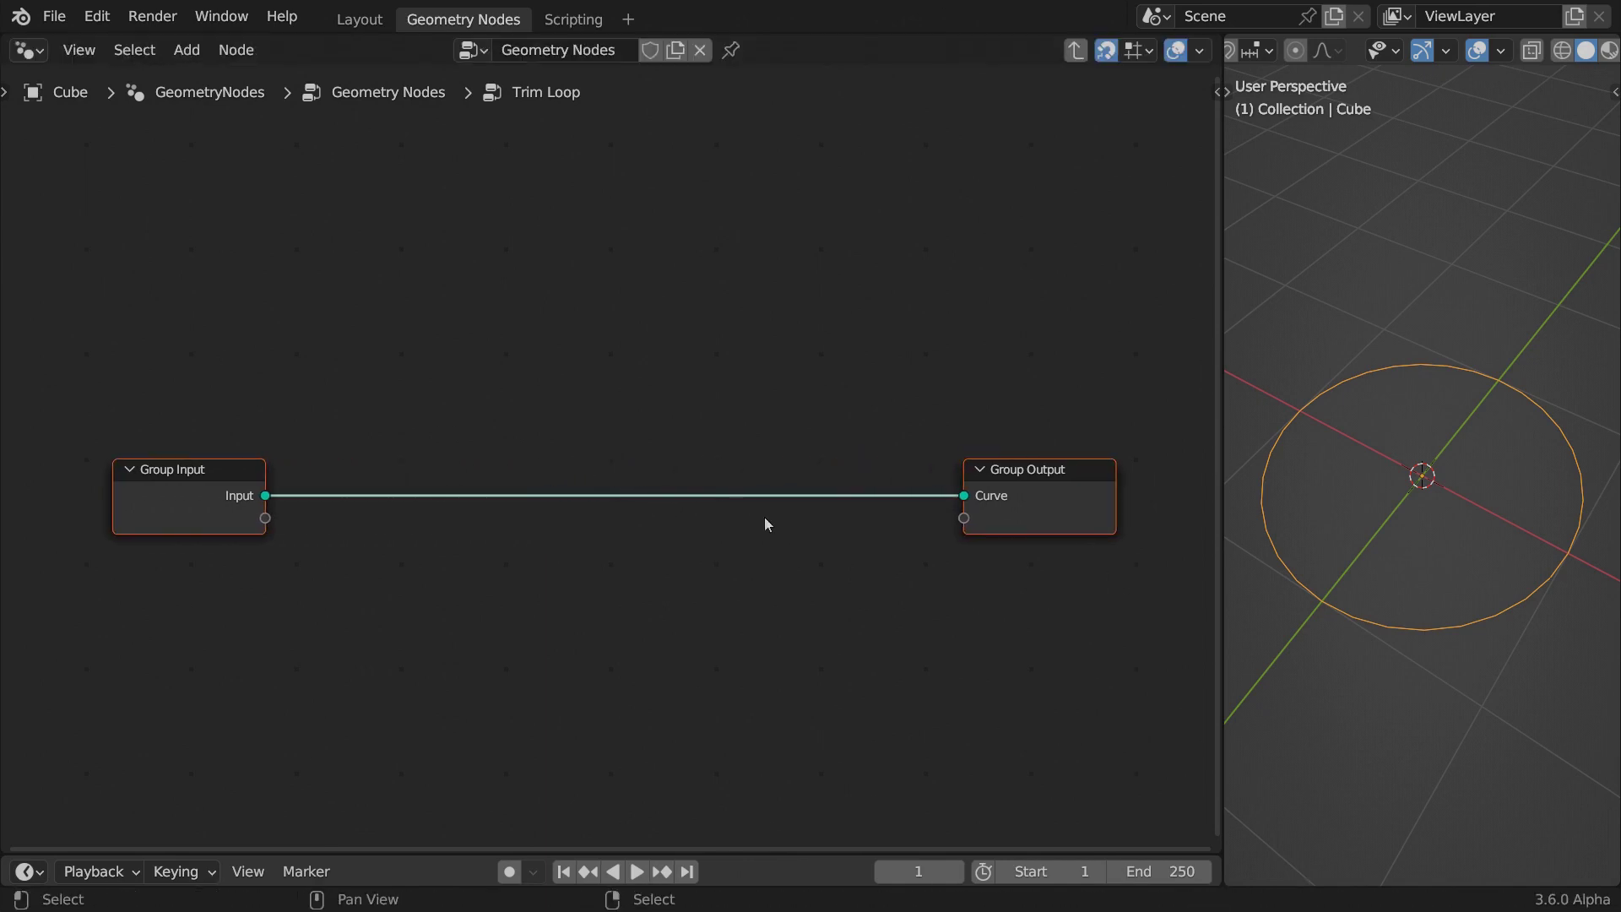
pyautogui.moveTo(276, 499); pyautogui.dragTo(291, 484)
pyautogui.write('resam')
pyautogui.press('Return')
pyautogui.click(371, 510)
pyautogui.click(383, 527)
pyautogui.click(383, 550)
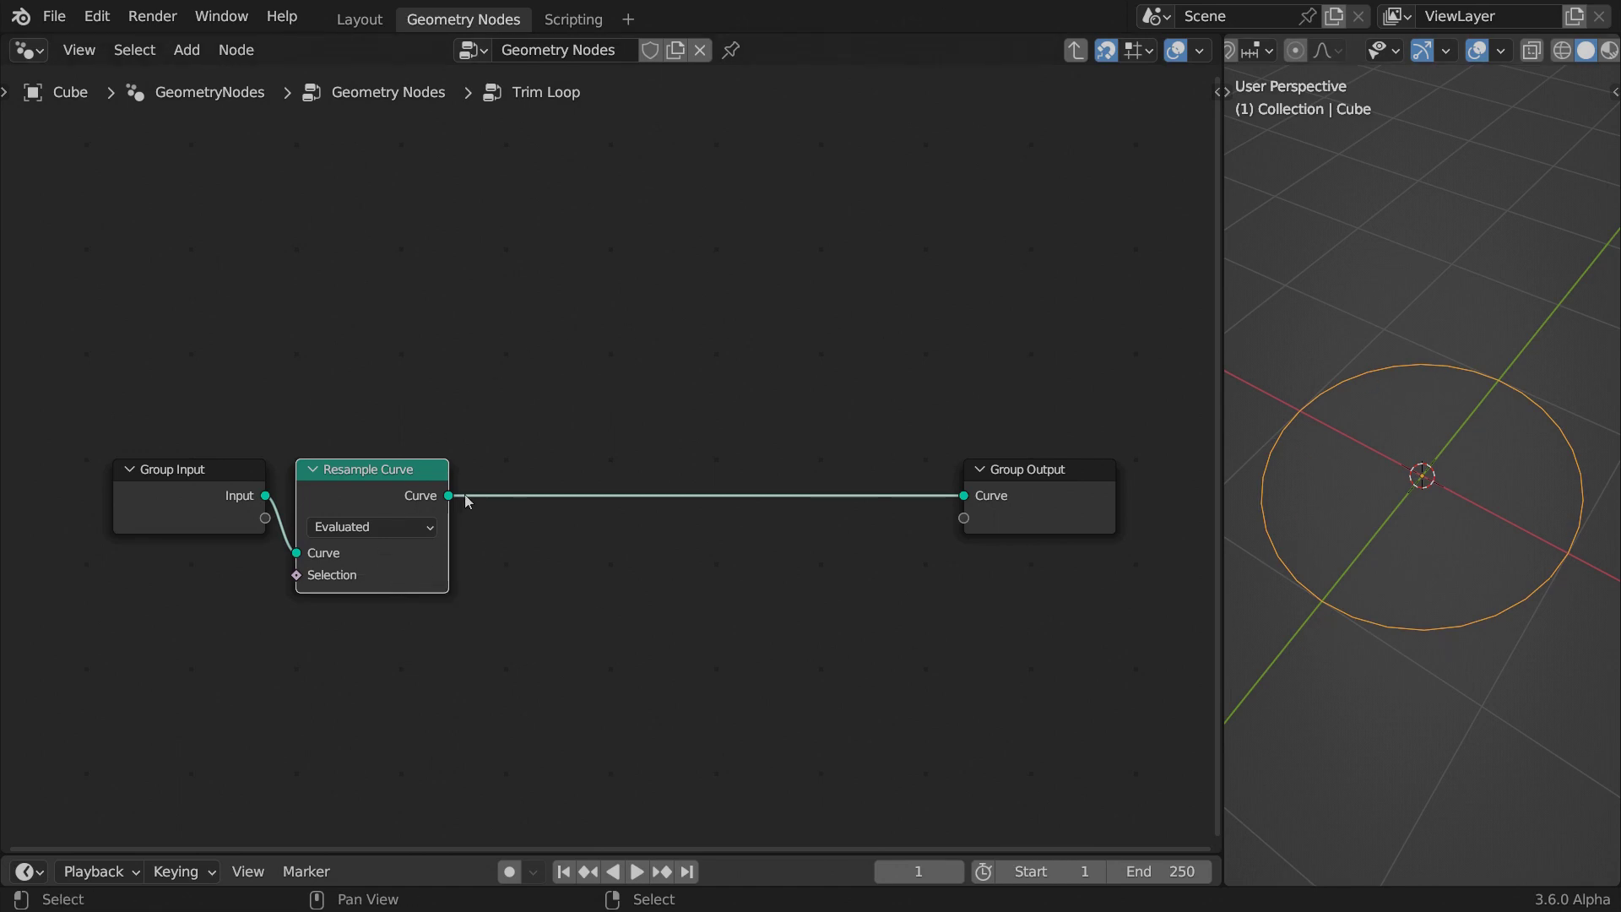
# - Add a Trim Curve between Resample Curve and Group Output
pyautogui.moveTo(463, 500); pyautogui.dragTo(782, 483)
pyautogui.write('tri')
pyautogui.press('Return')
pyautogui.click(827, 467)
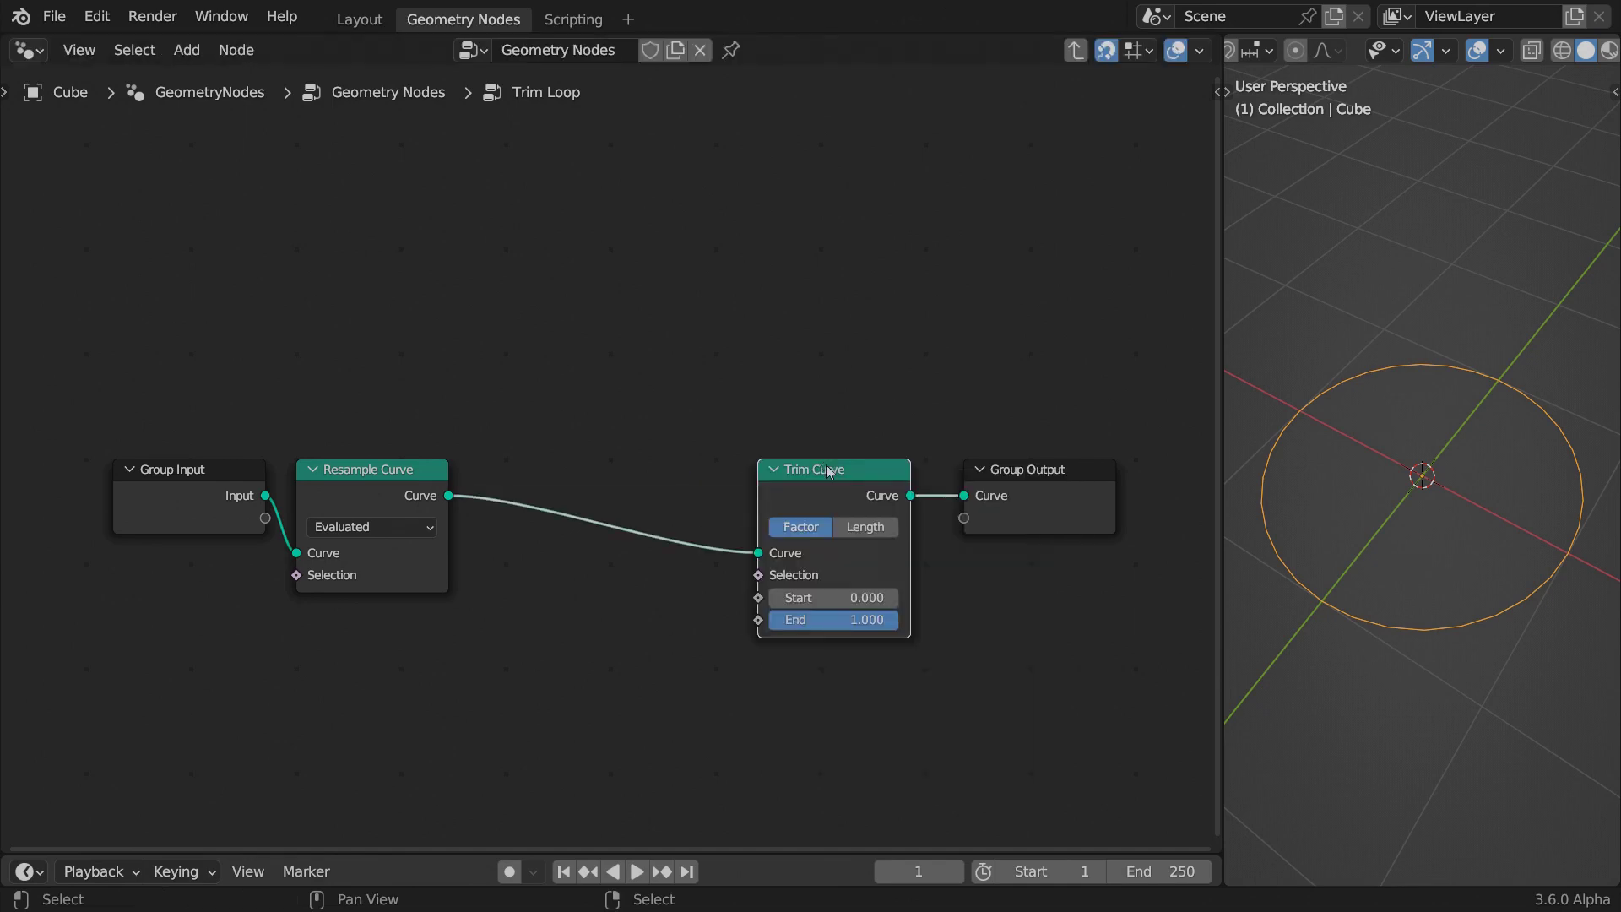
pyautogui.moveTo(817, 555); pyautogui.dragTo(807, 327, button='middle')
# - Drive the trim Start with Scene Time seconds through a Math Divide node, divisor 2
pyautogui.moveTo(759, 375); pyautogui.dragTo(198, 498)
pyautogui.write('time')
pyautogui.press('Return')
pyautogui.click(203, 486)
pyautogui.hotkey('shift', 'a')
pyautogui.write('divide')
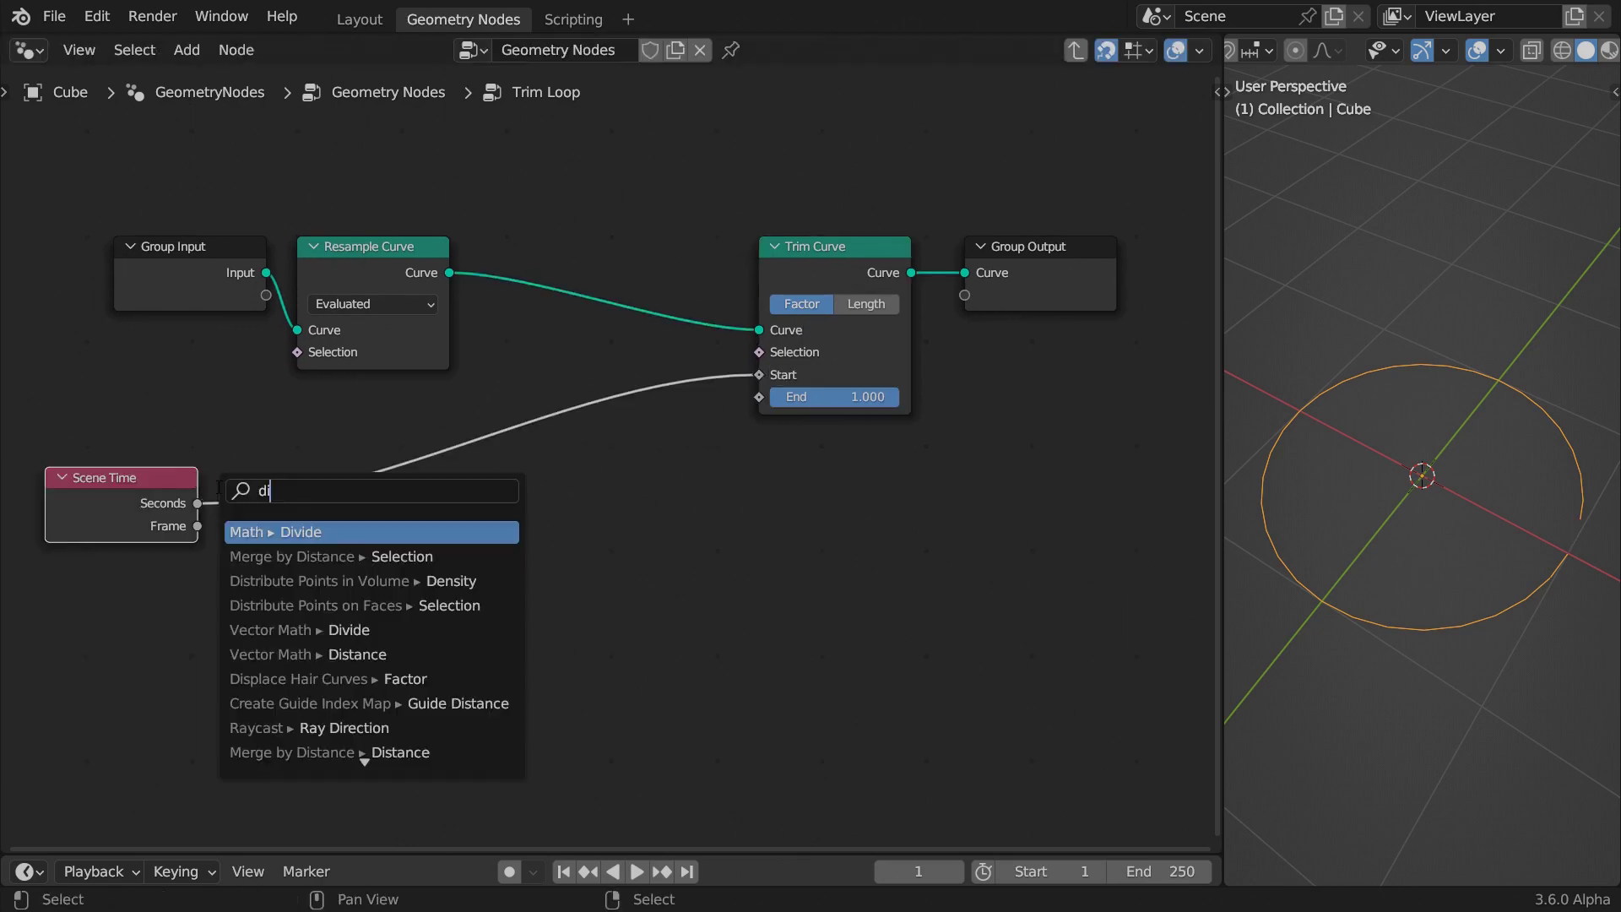
pyautogui.press('Return')
pyautogui.click(266, 605)
pyautogui.click(277, 610)
pyautogui.press('Return')
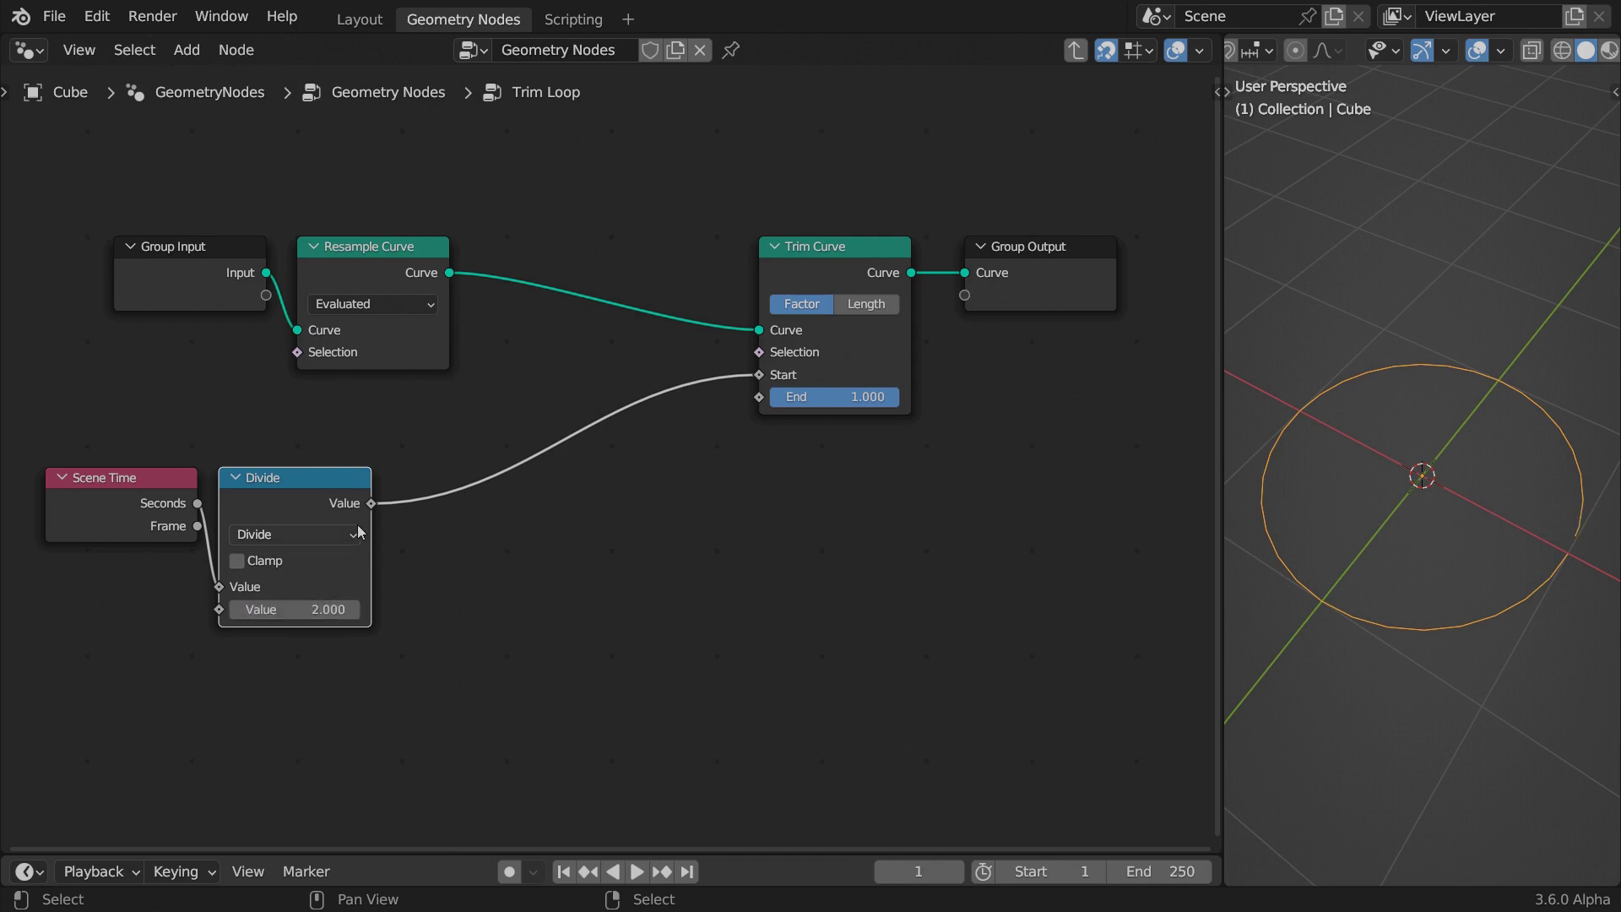
# - Wrap the divided time through a Fraction node before the trim Start
pyautogui.moveTo(370, 503); pyautogui.dragTo(385, 496)
pyautogui.write('fraction')
pyautogui.press('Return')
pyautogui.click(437, 479)
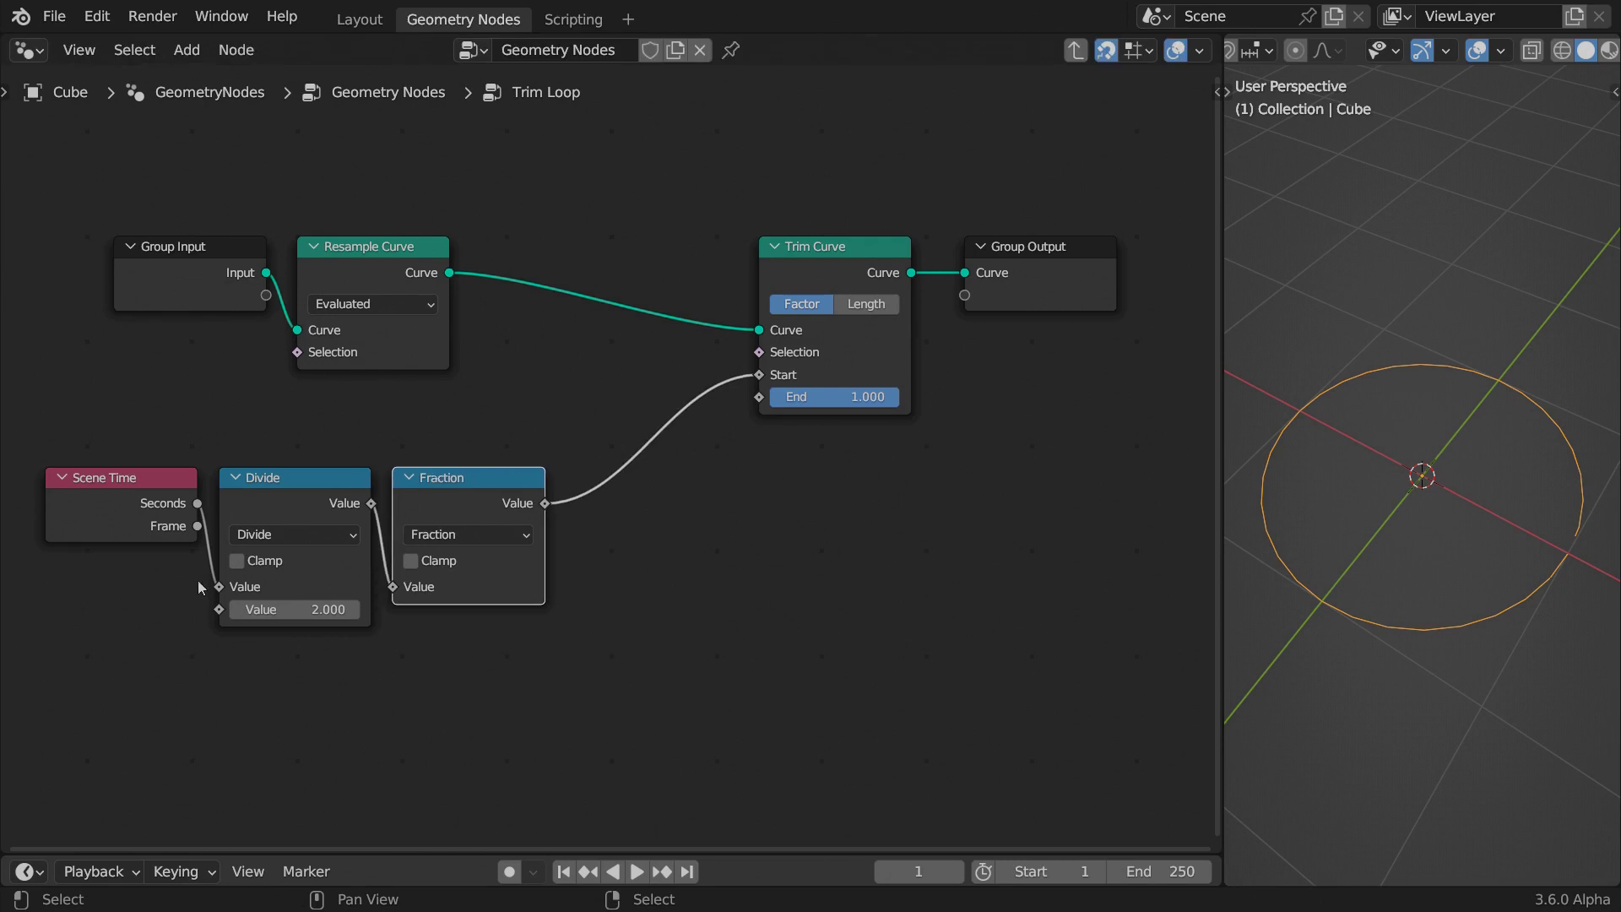
# - Feed the divisor from a new group input named Speed with minimum 0
pyautogui.moveTo(217, 587); pyautogui.dragTo(201, 614)
pyautogui.write('input')
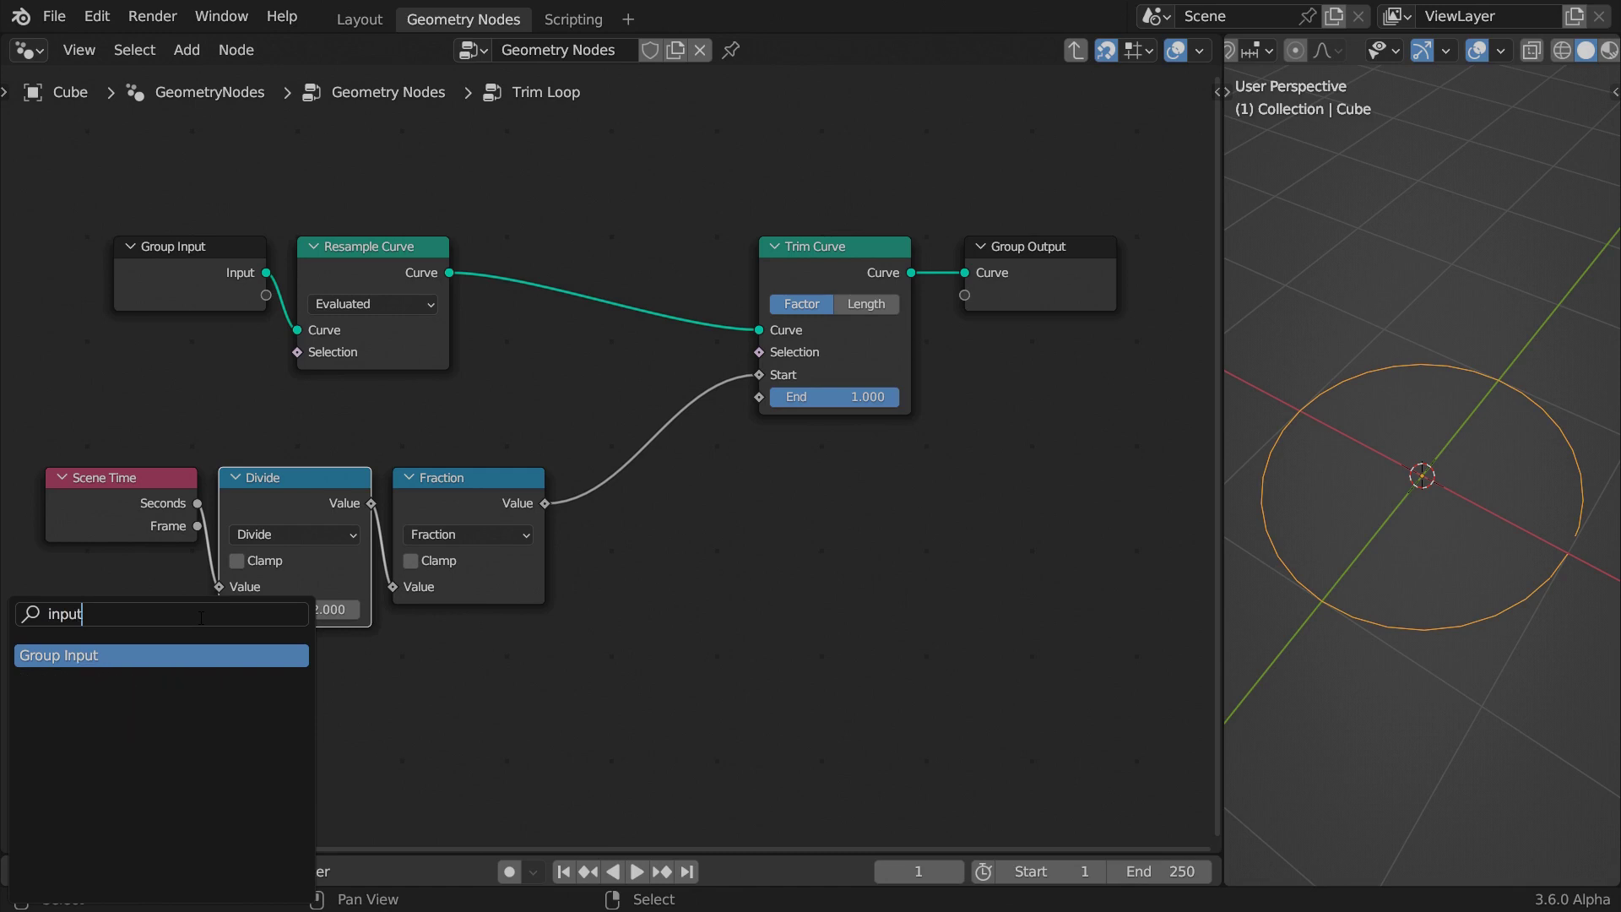
pyautogui.press('Return')
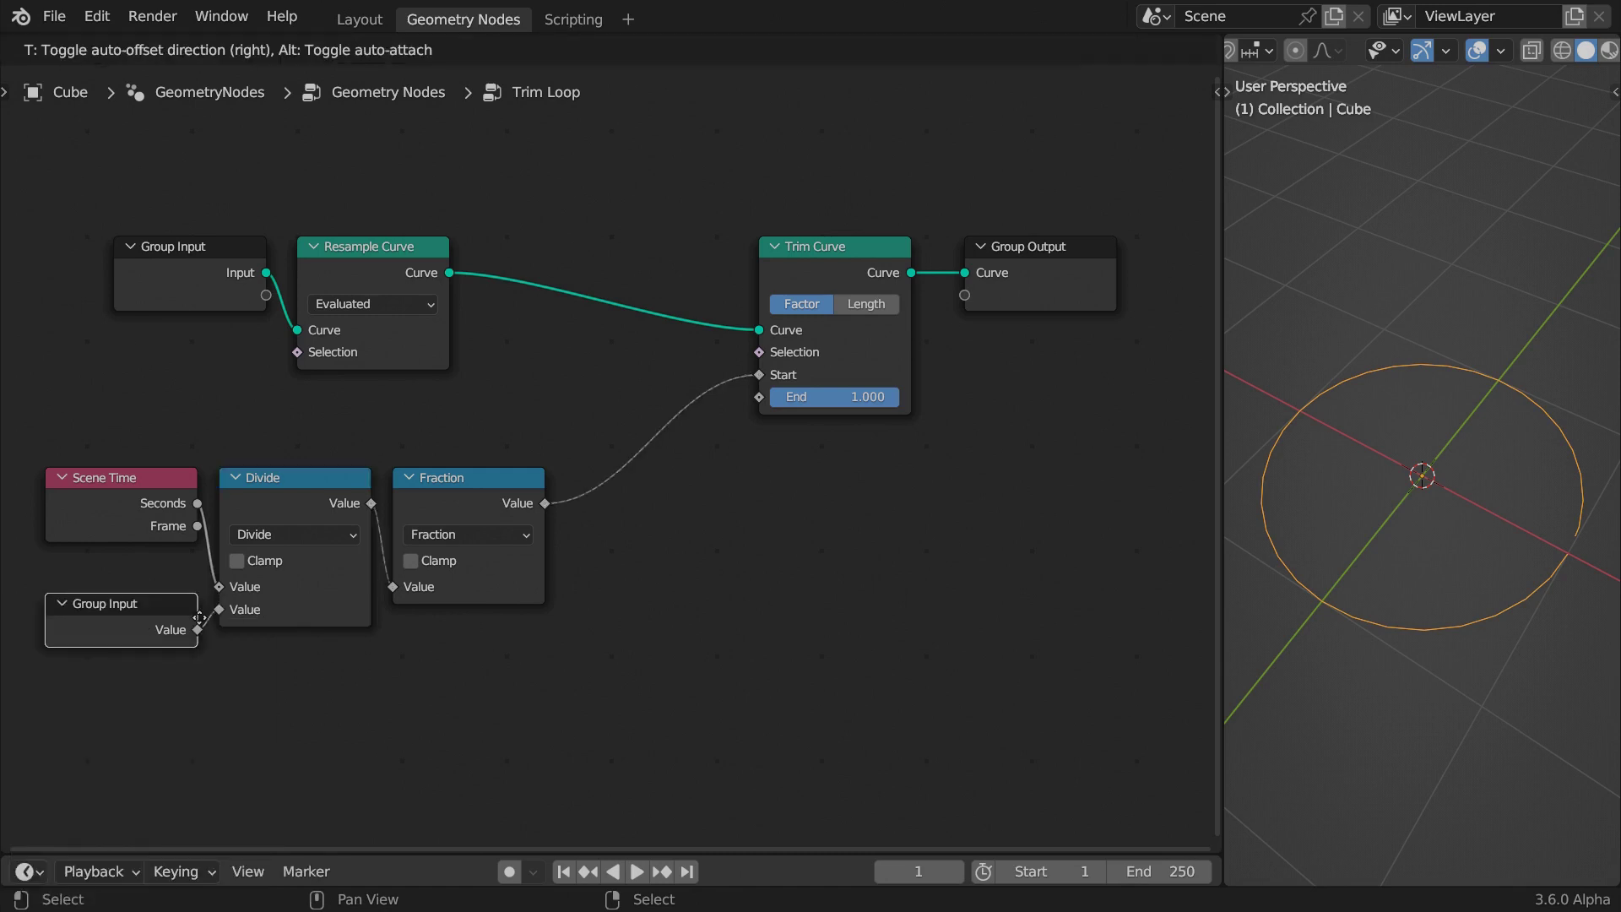
pyautogui.click(199, 618)
pyautogui.press('n')
pyautogui.doubleClick(1037, 148)
pyautogui.write('Speed')
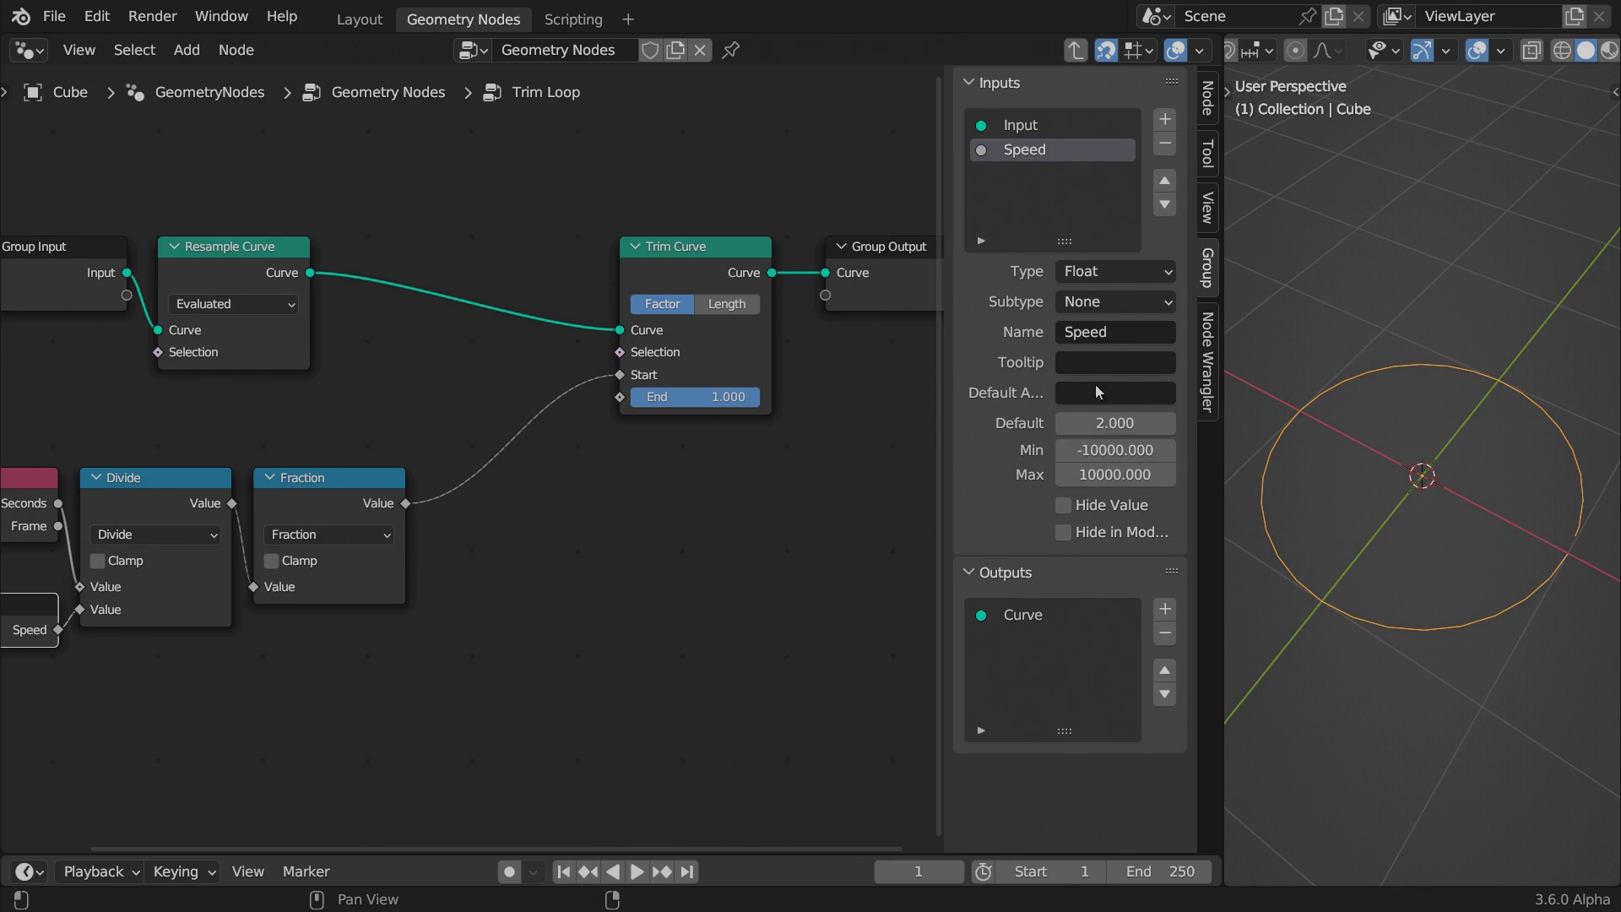
pyautogui.click(1110, 449)
pyautogui.write('0')
pyautogui.press('Tab')
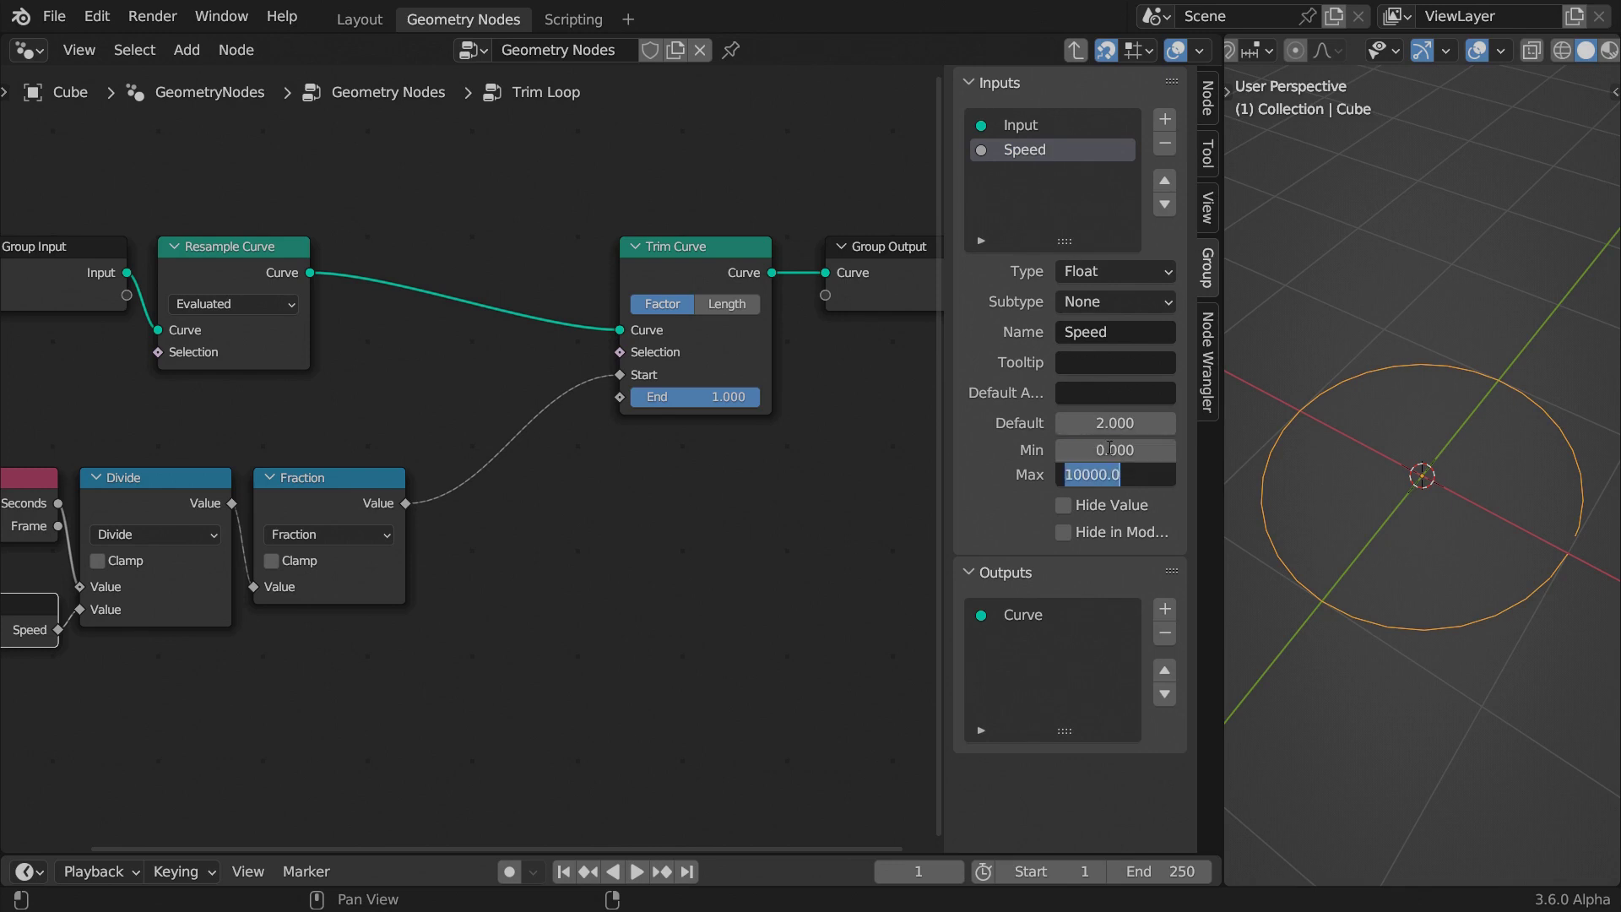
# - Set the Speed input's maximum to 10 and close the settings panel
pyautogui.write('10')
pyautogui.press('Return')
pyautogui.press('n')
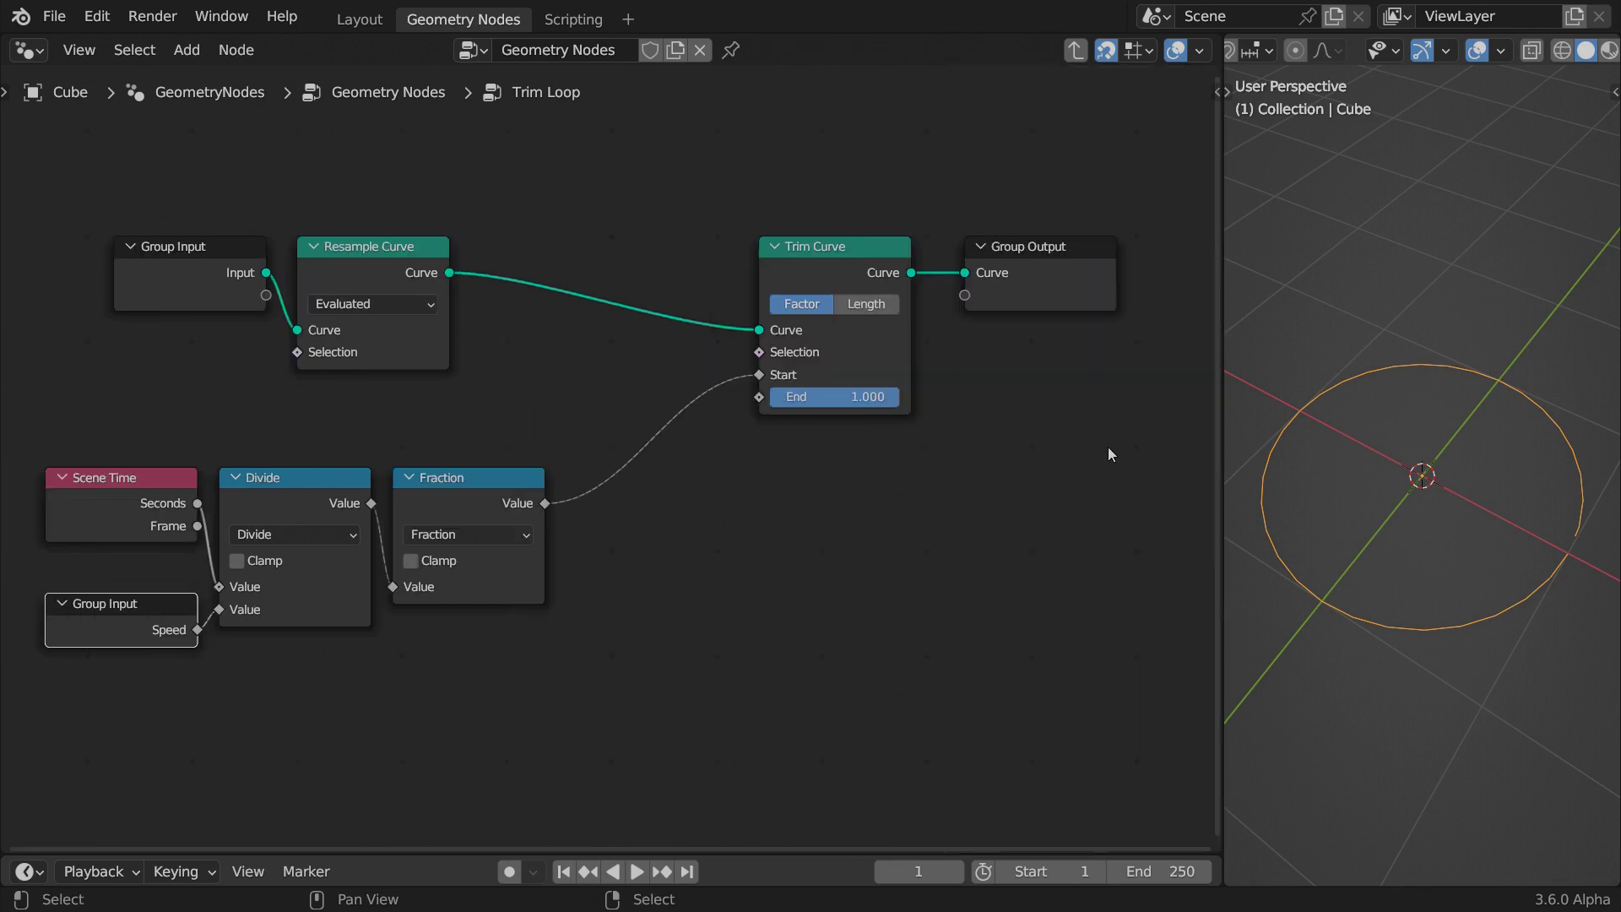
# - Drive the trim End with the Fraction plus an Add node, wrapped through a second Fraction
pyautogui.moveTo(545, 503); pyautogui.dragTo(582, 530)
pyautogui.write('add')
pyautogui.press('Return')
pyautogui.click(569, 537)
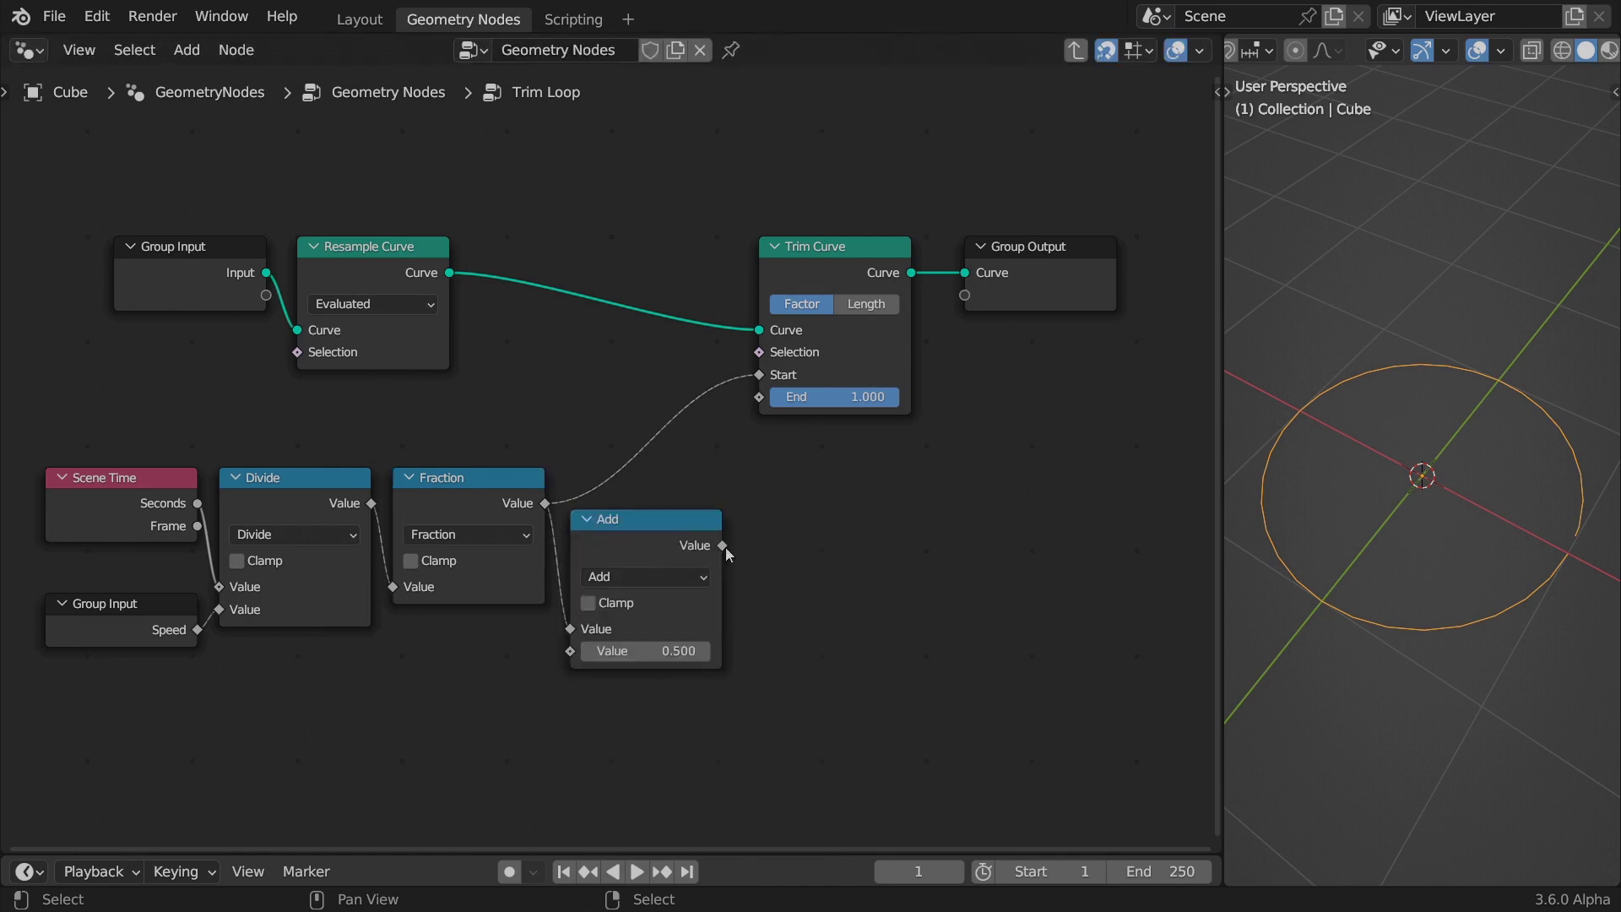
pyautogui.moveTo(723, 545); pyautogui.dragTo(767, 401)
pyautogui.moveTo(723, 545); pyautogui.dragTo(749, 538)
pyautogui.write('fract')
pyautogui.press('Return')
pyautogui.click(766, 510)
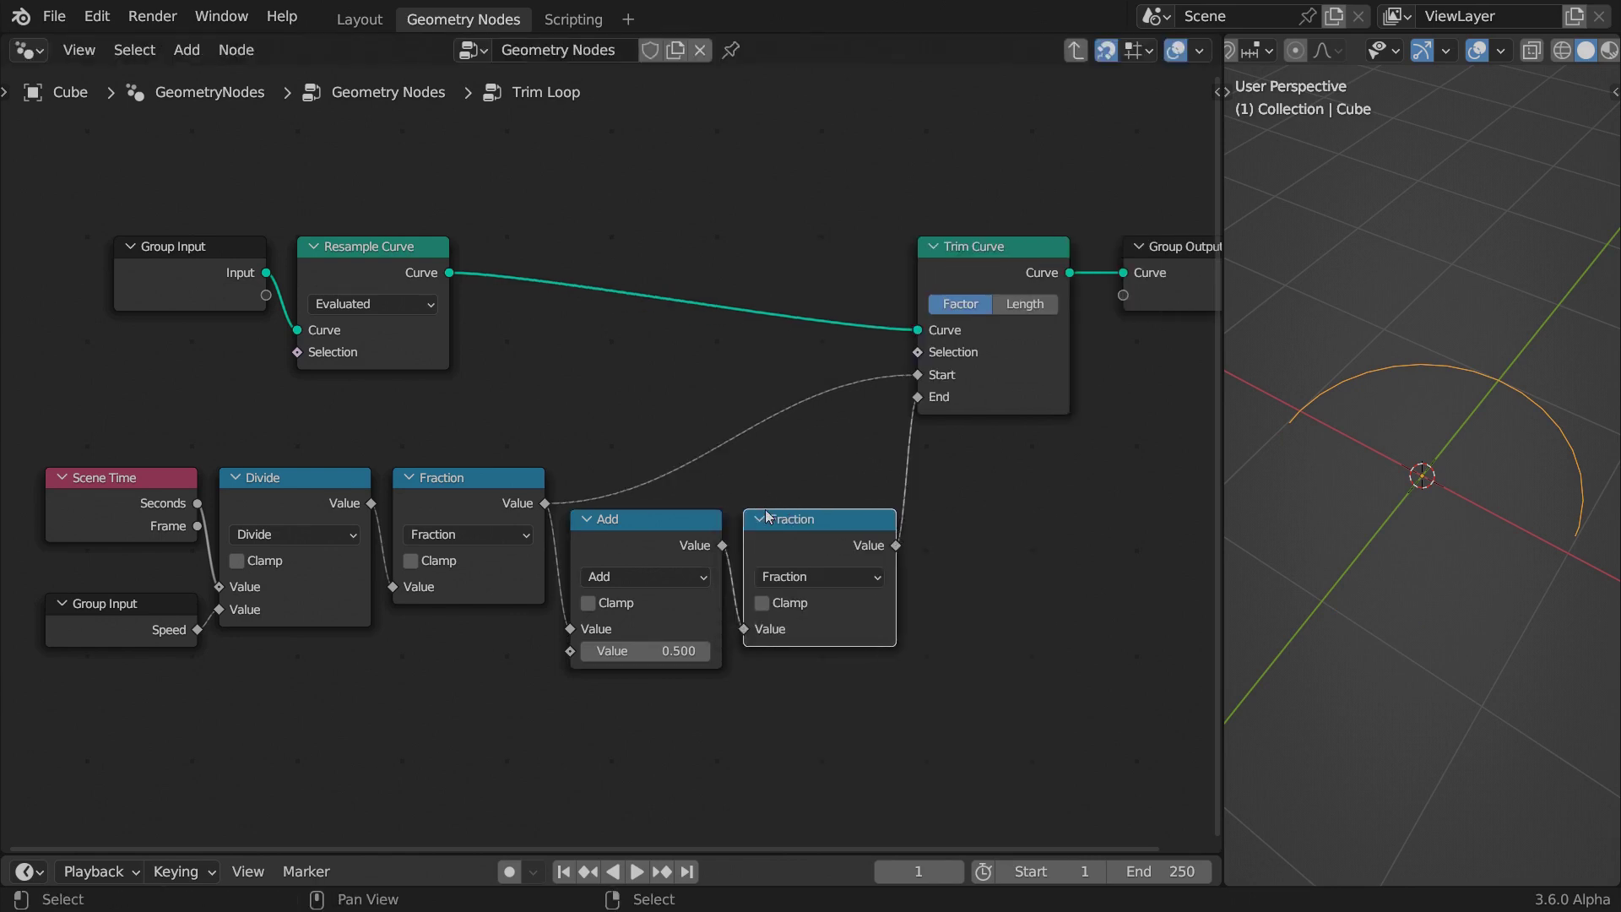
# - Feed the Add node's second value from a new group input named Length
pyautogui.moveTo(570, 651); pyautogui.dragTo(528, 663)
pyautogui.write('in')
pyautogui.press('Return')
pyautogui.click(532, 668)
pyautogui.press('n')
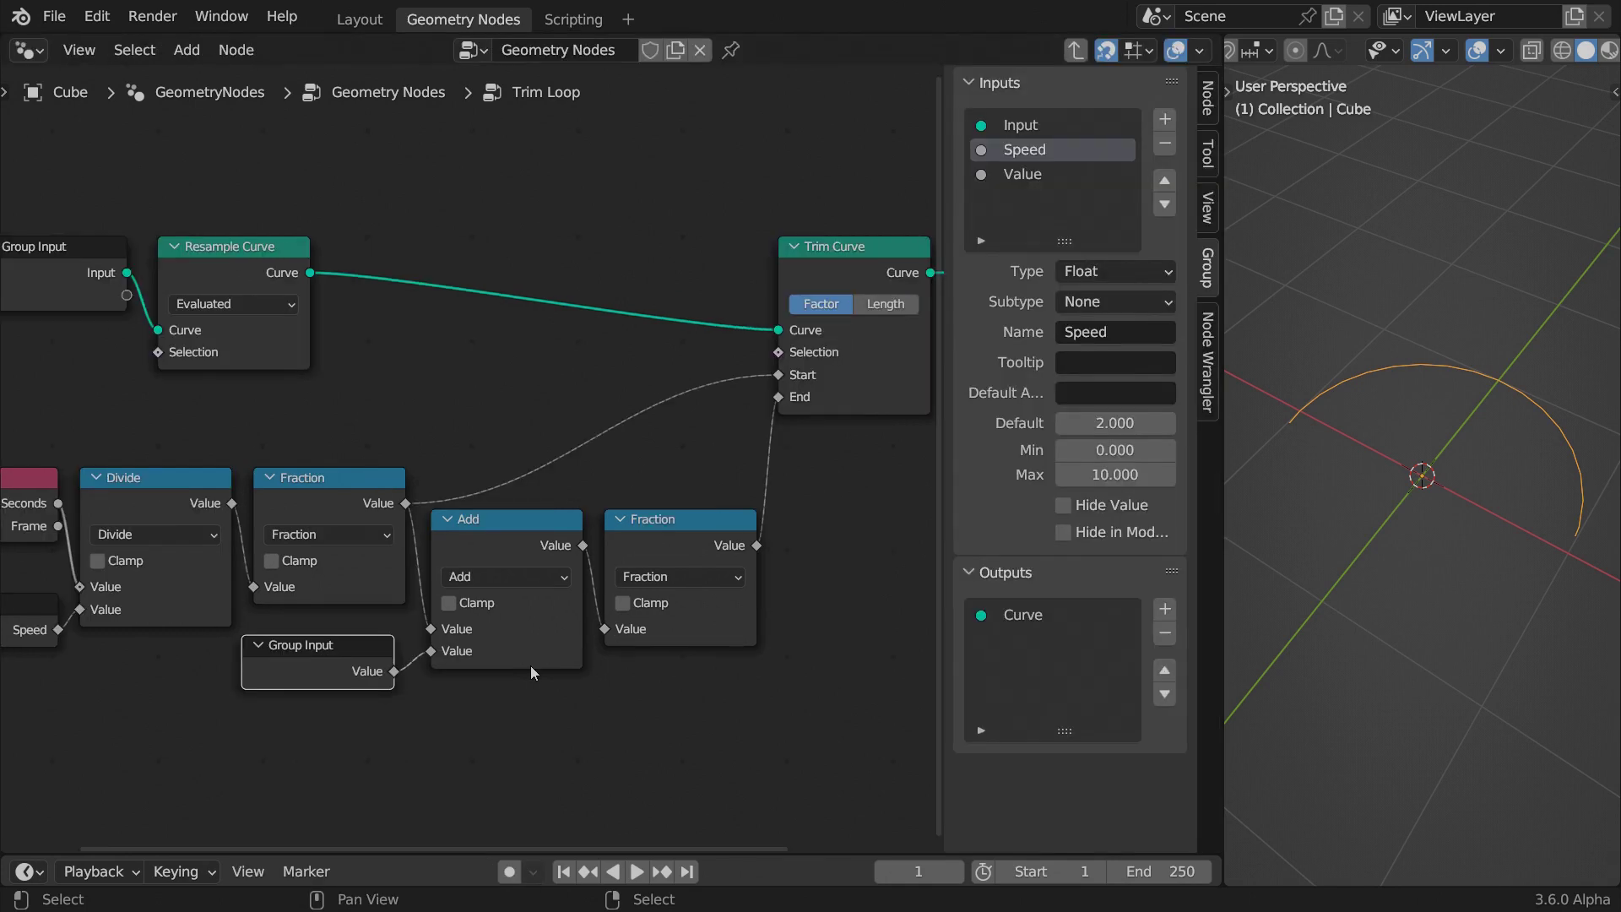
pyautogui.doubleClick(1037, 175)
pyautogui.write('Length')
pyautogui.press('Return')
# - Limit Length to a 0–1 range and play the animation to watch the arc travel
pyautogui.click(1112, 452)
pyautogui.write('0')
pyautogui.press('Tab')
pyautogui.write('1')
pyautogui.press('Return')
pyautogui.press('n')
pyautogui.press('space')
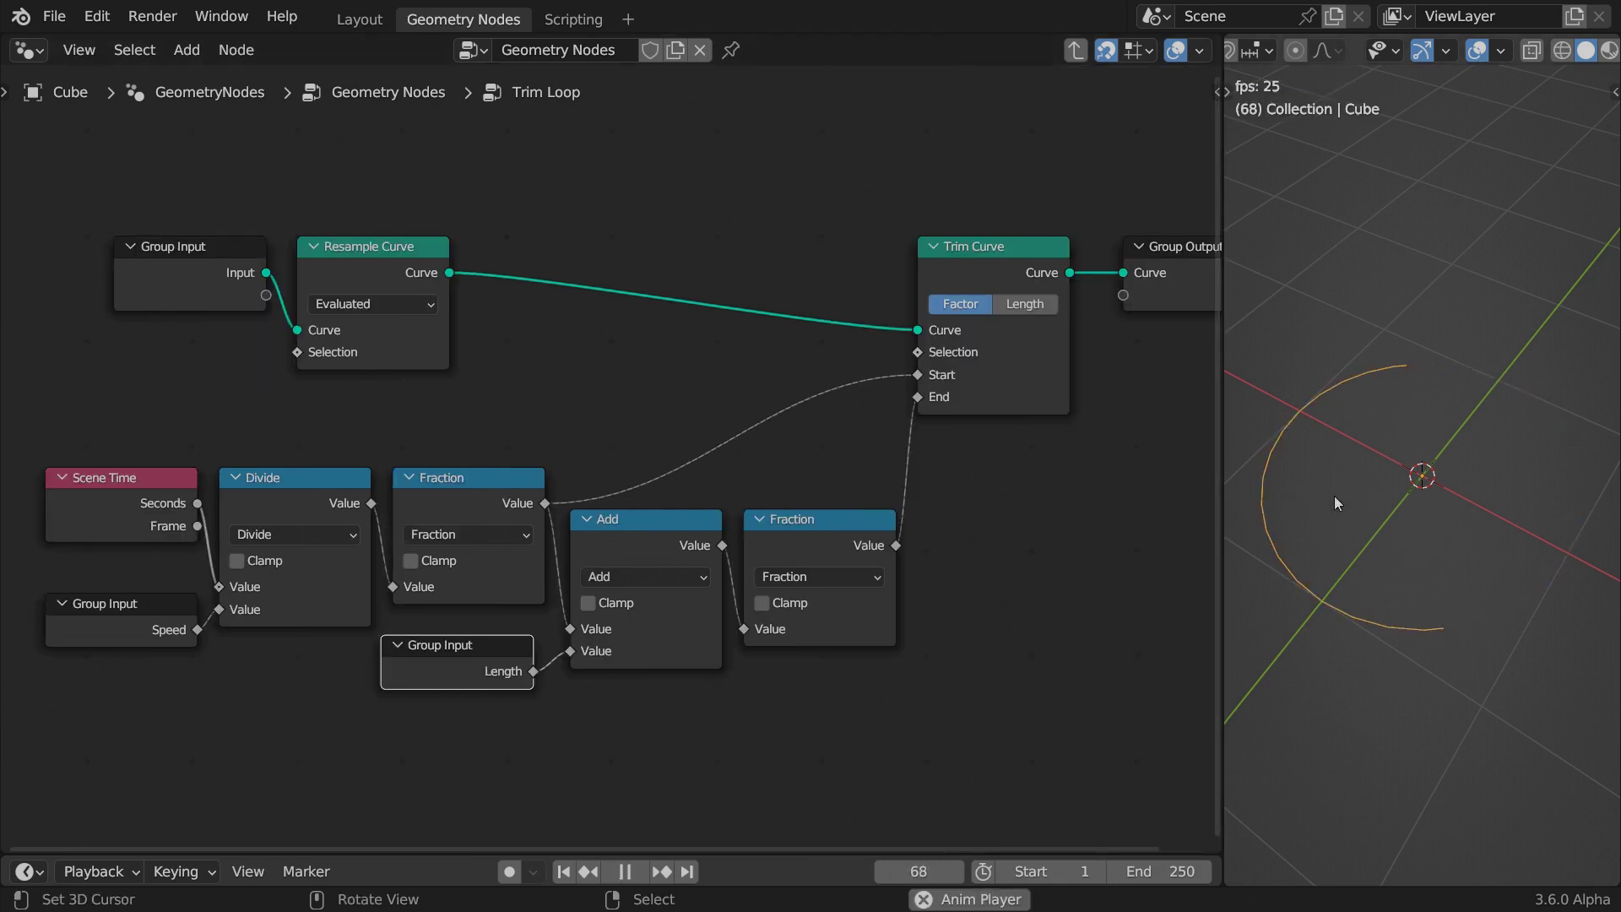
# - Enclose all the group's nodes in a frame labelled 'Cyclic'
pyautogui.moveTo(1101, 150); pyautogui.dragTo(10, 724)
pyautogui.hotkey('ctrl', 'j')
pyautogui.press('F2')
pyautogui.write('Cyclic')
# - Leave the group, connect the Arc curve into Trim Loop, and play the animation
pyautogui.press('Return')
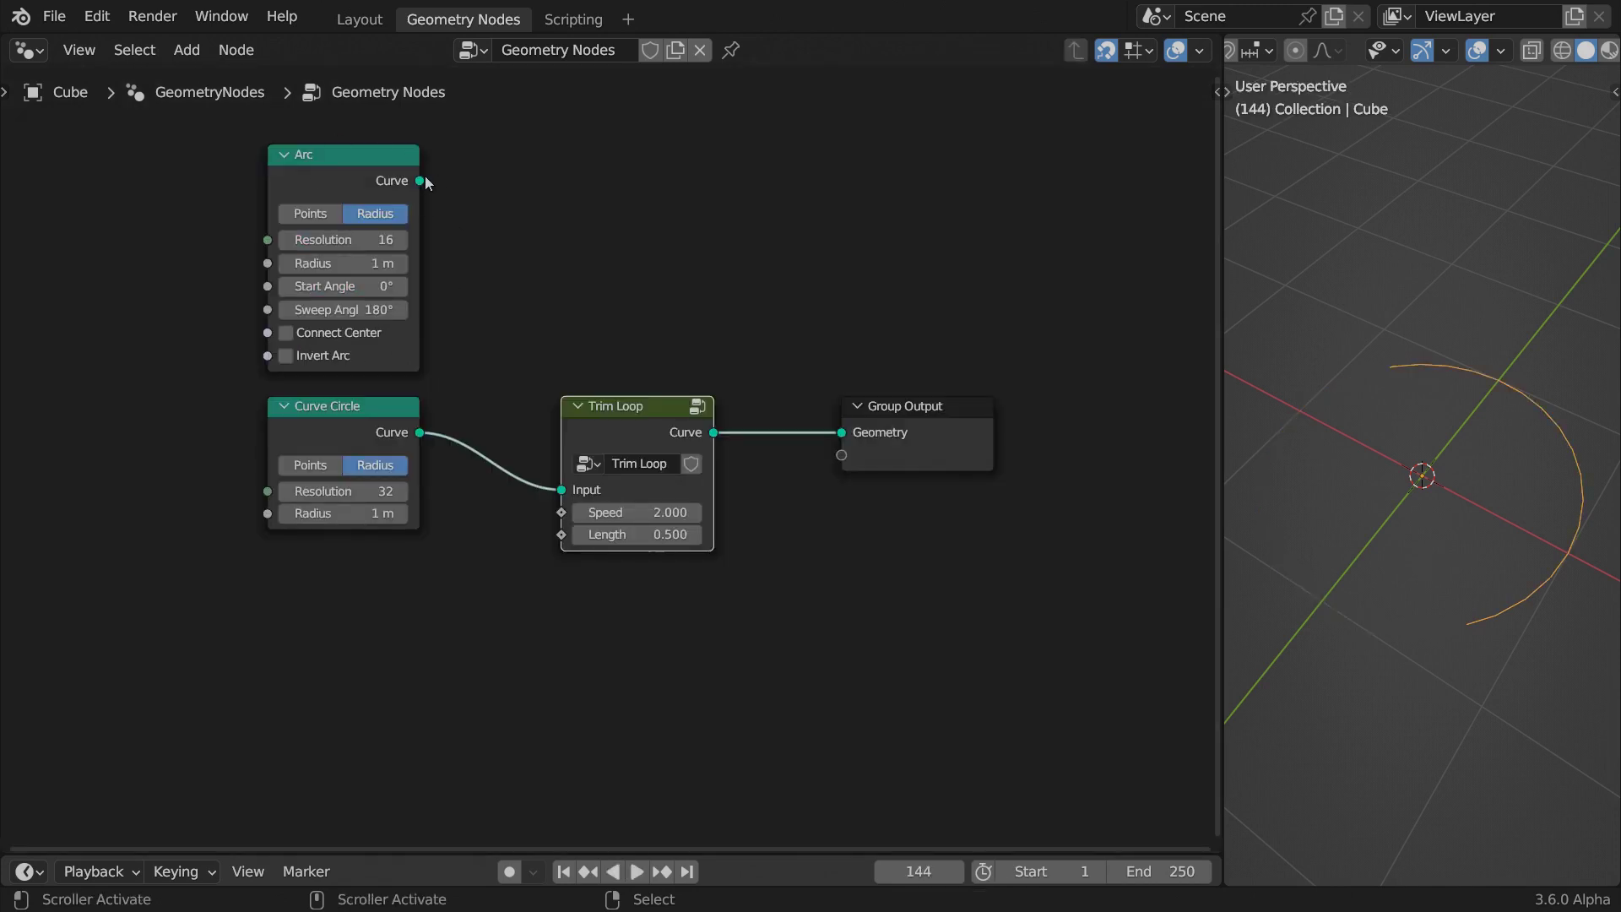
pyautogui.moveTo(425, 182); pyautogui.dragTo(564, 487)
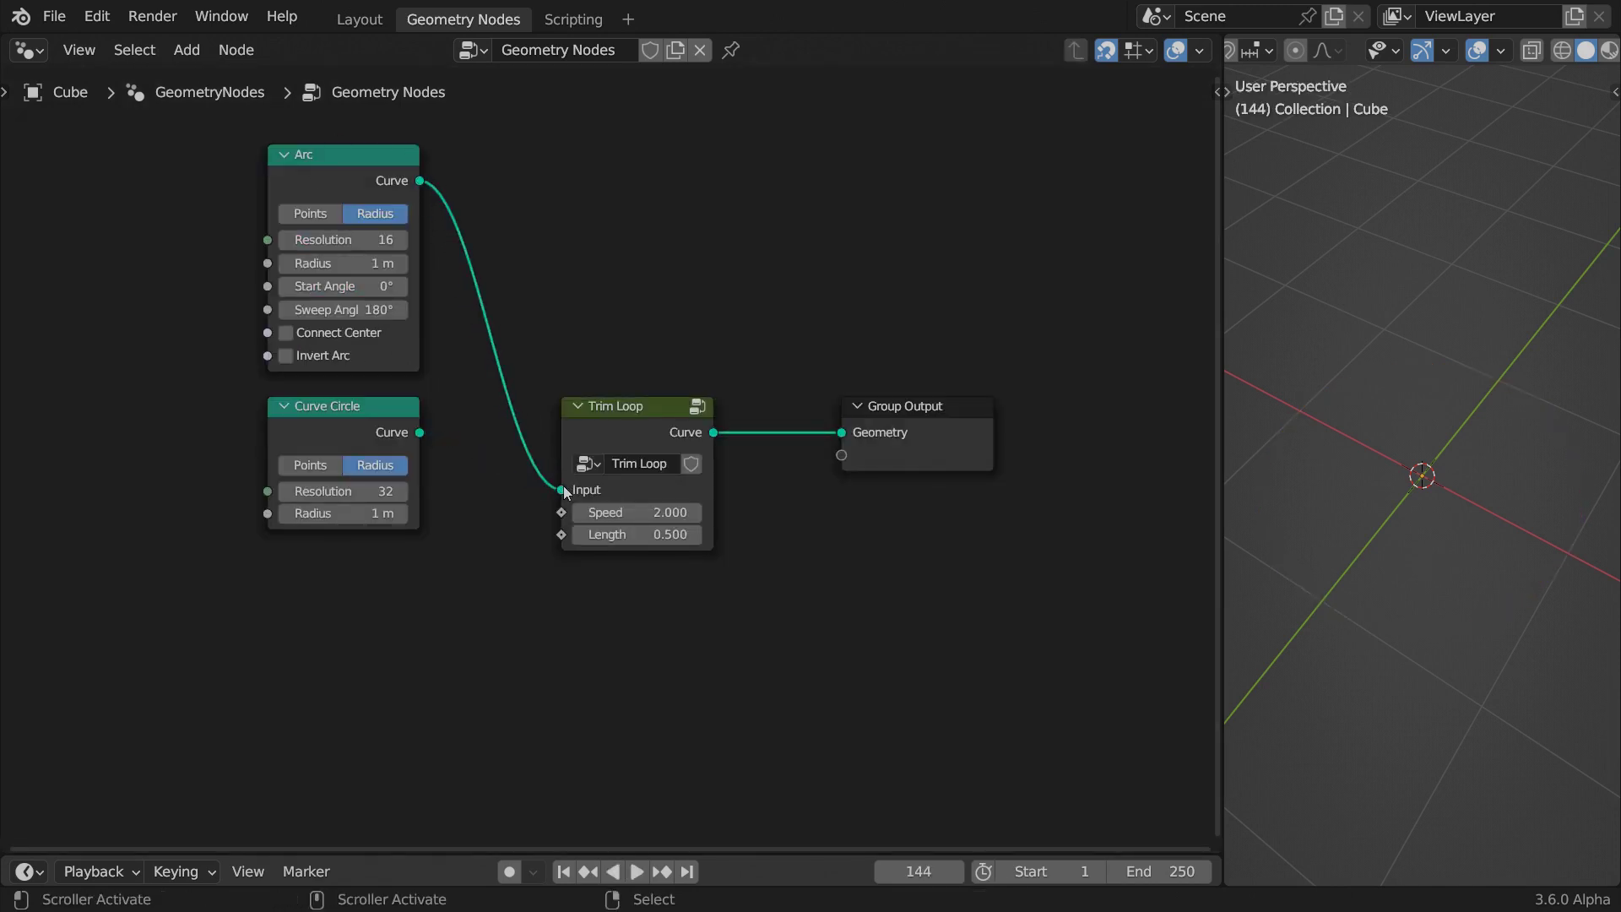
pyautogui.press('space')
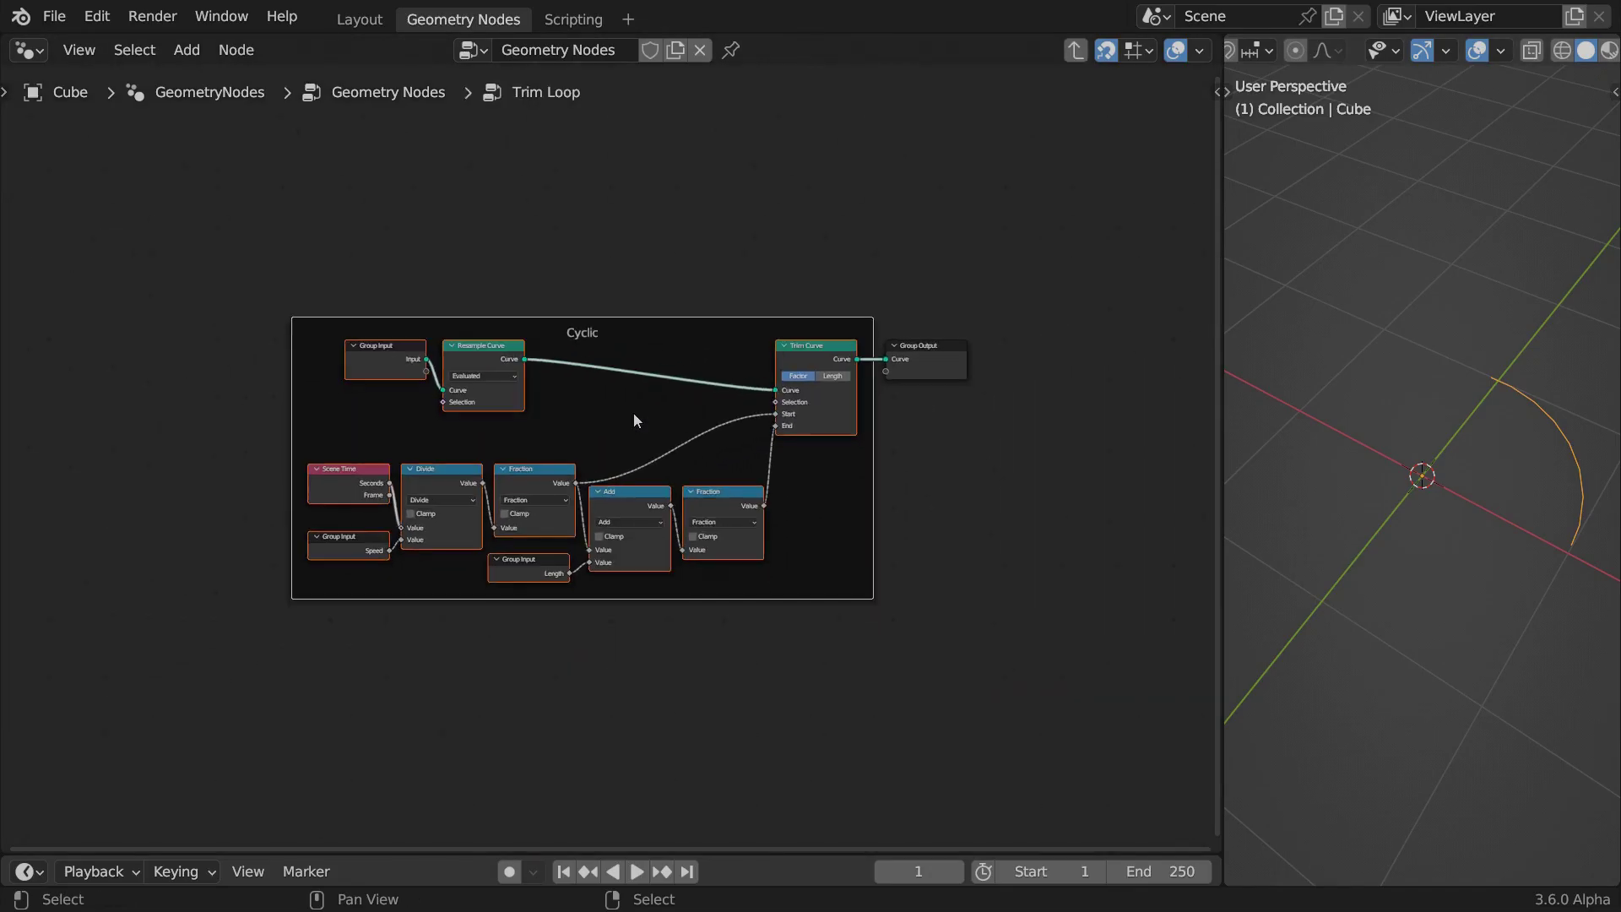
# - Duplicate the Cyclic frame with its nodes, placing the copy above the original
pyautogui.hotkey('shift', 'd')
pyautogui.press('y')
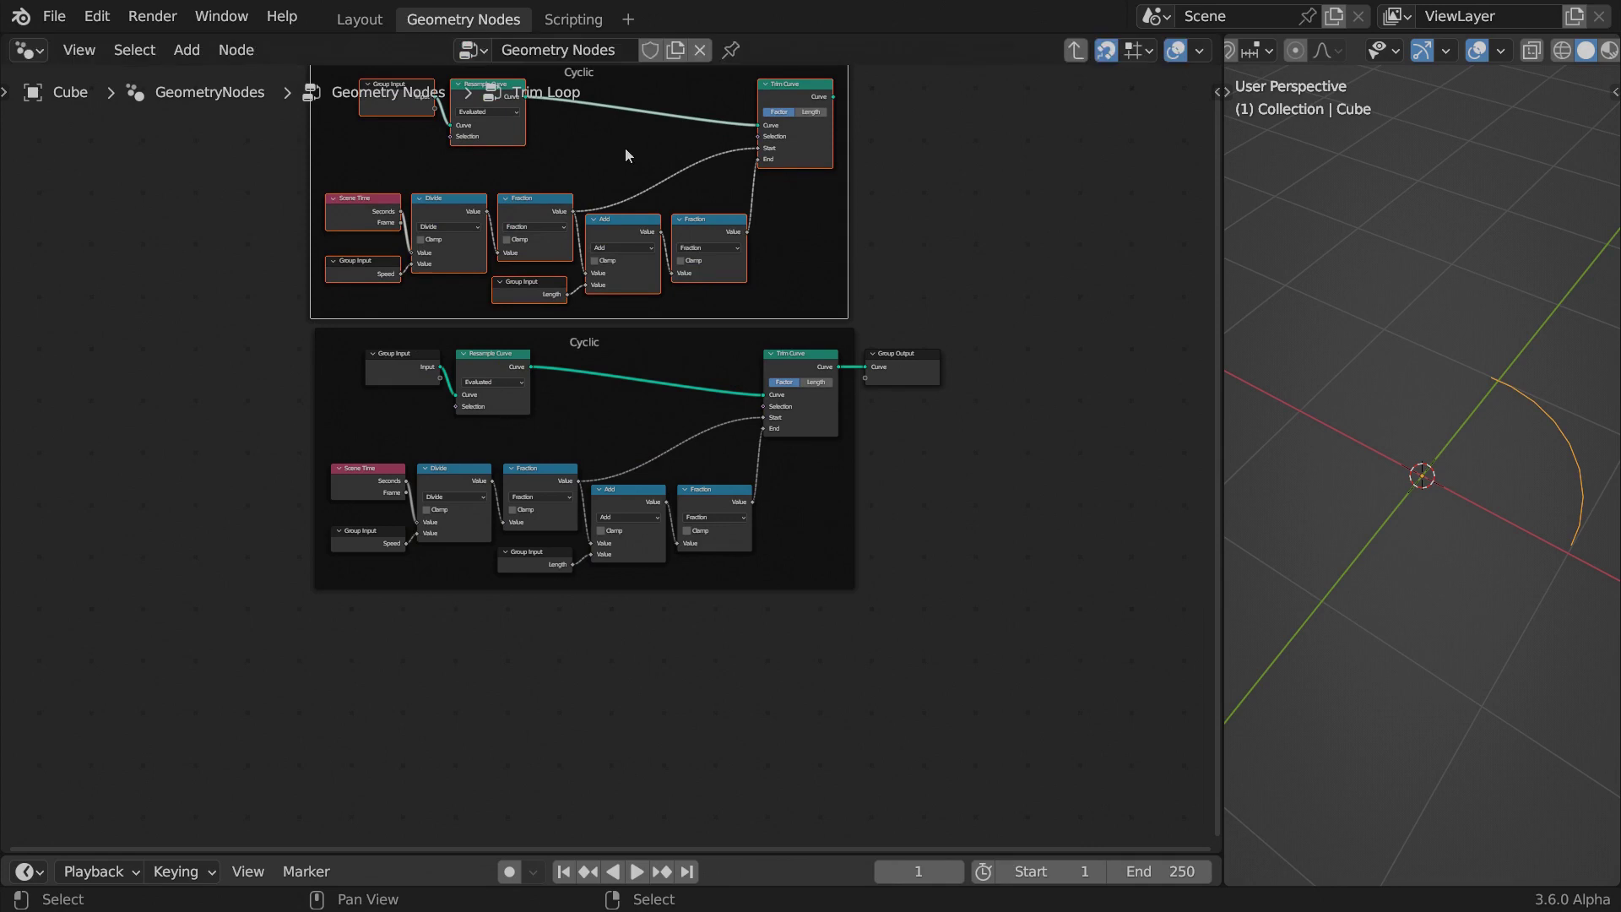
pyautogui.click(605, 417)
pyautogui.scroll(3, 605, 418)
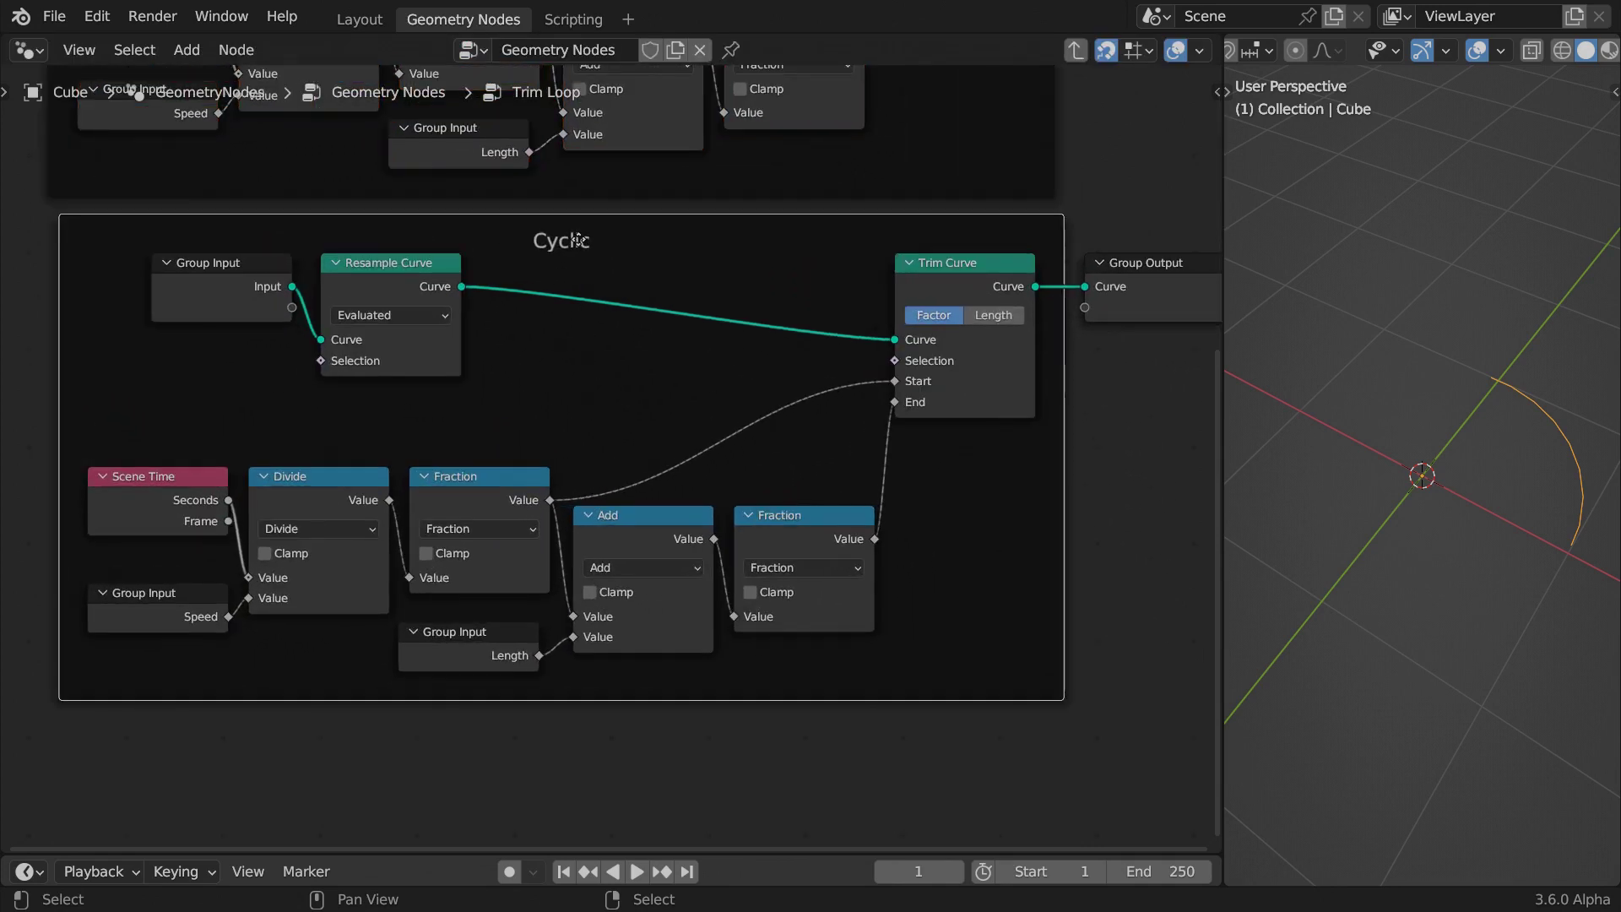
# - Relabel the lower frame 'Non - Cyclic' and dissolve its last Fraction node
pyautogui.press('F2')
pyautogui.press('Home')
pyautogui.write('Non -')
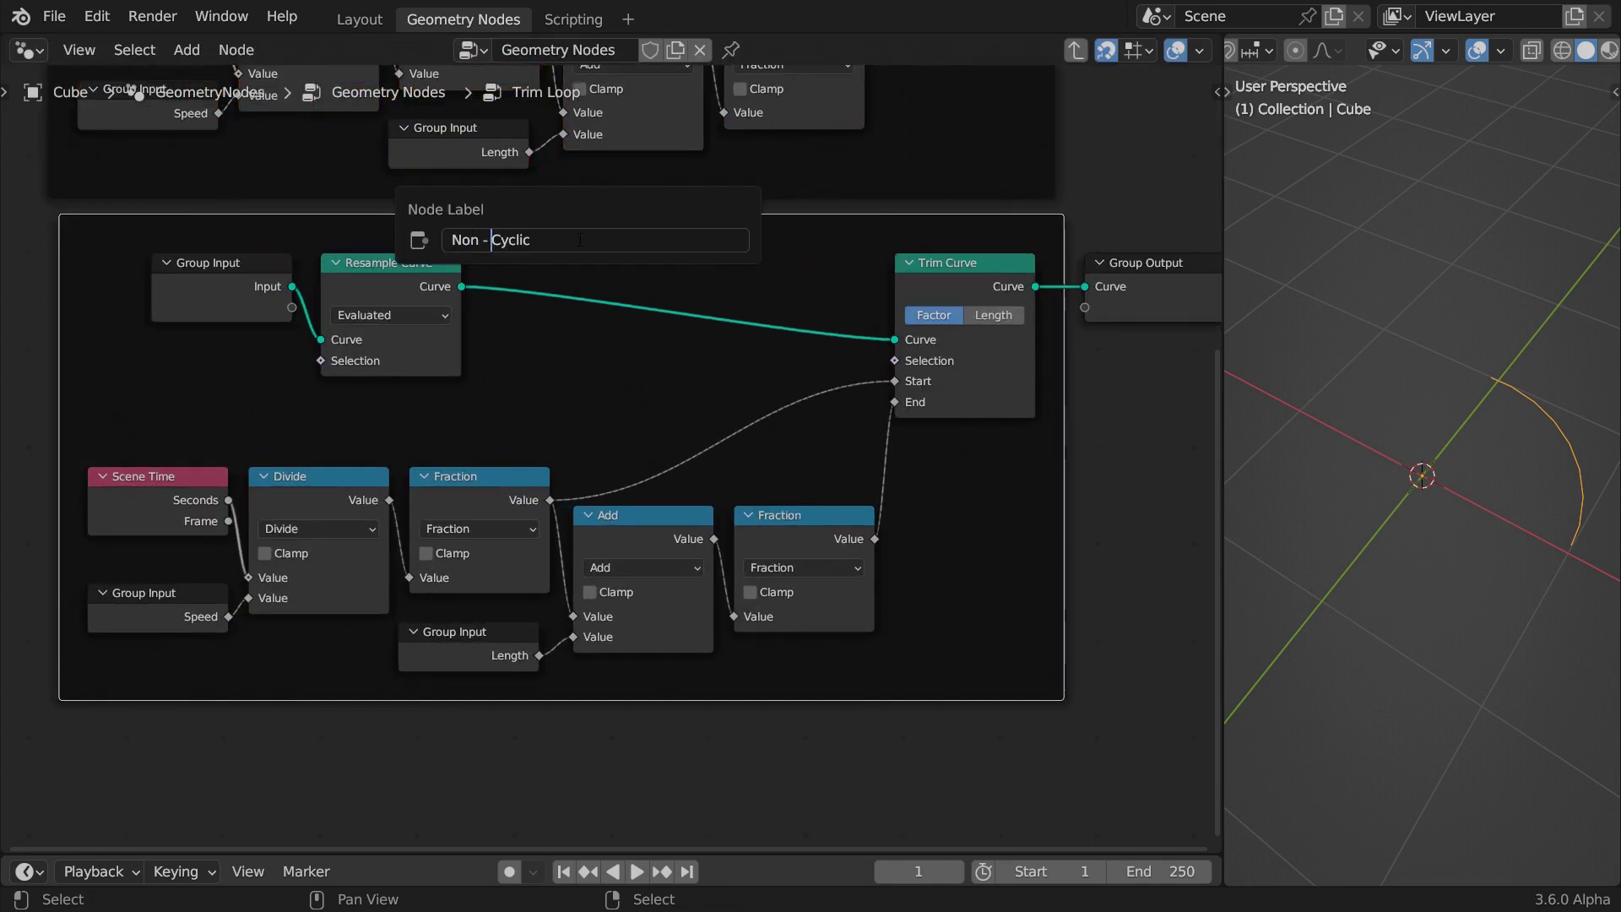
pyautogui.press('Return')
pyautogui.click(798, 529)
pyautogui.hotkey('ctrl', 'x')
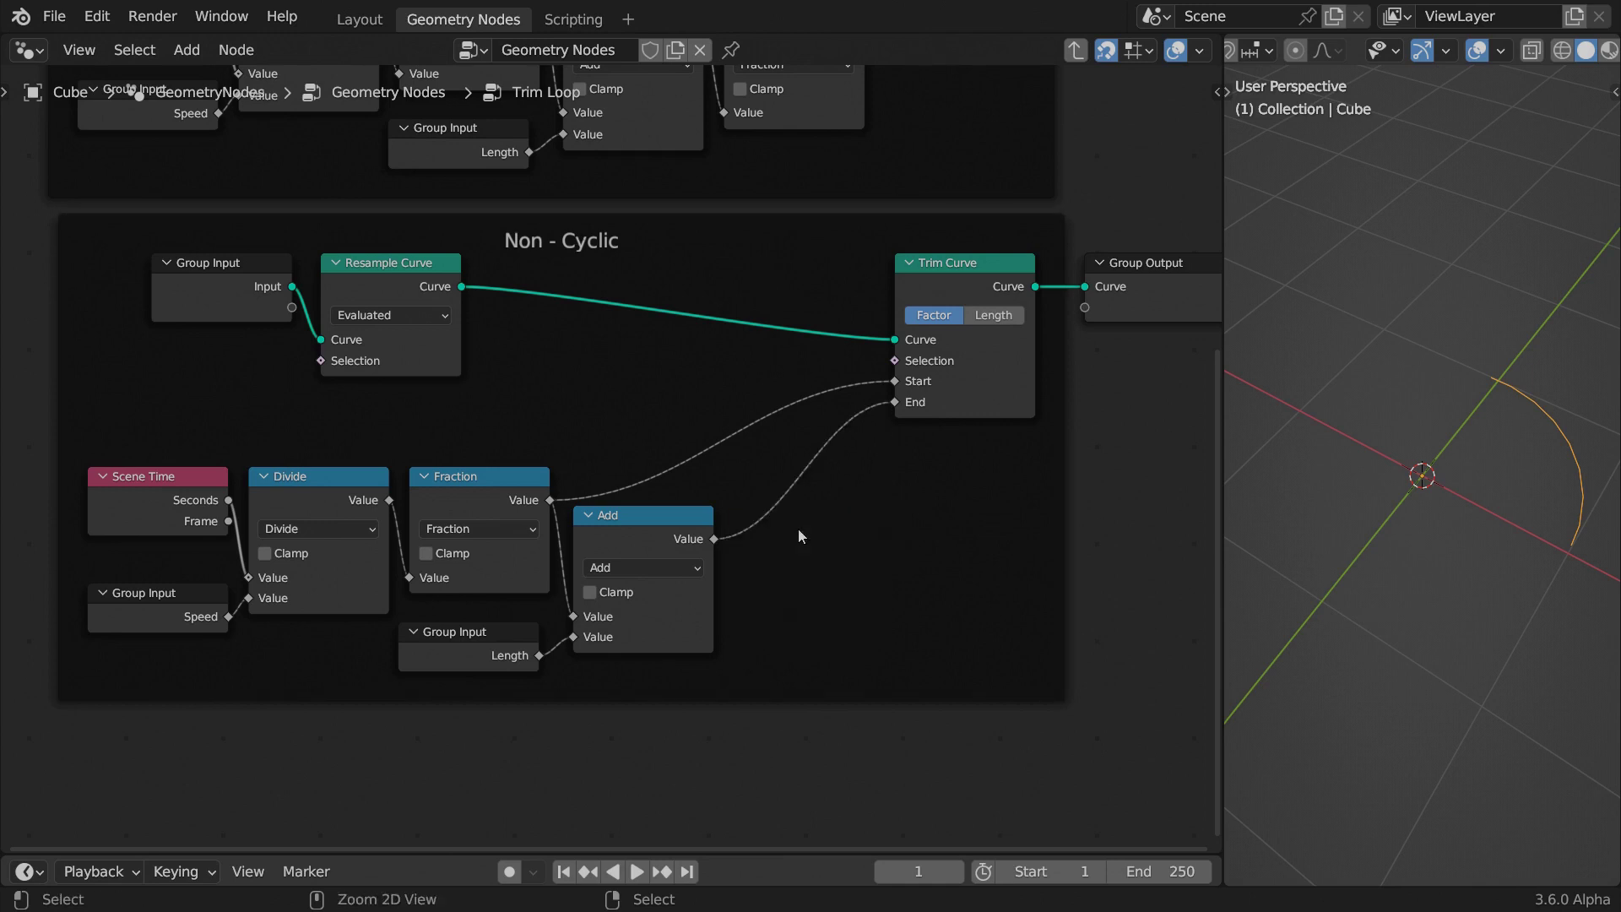
# - Duplicate the Trim Curve below the original and feed it the resampled curve
pyautogui.hotkey('ctrl', 'space')
pyautogui.click(1137, 218)
pyautogui.hotkey('shift', 'd')
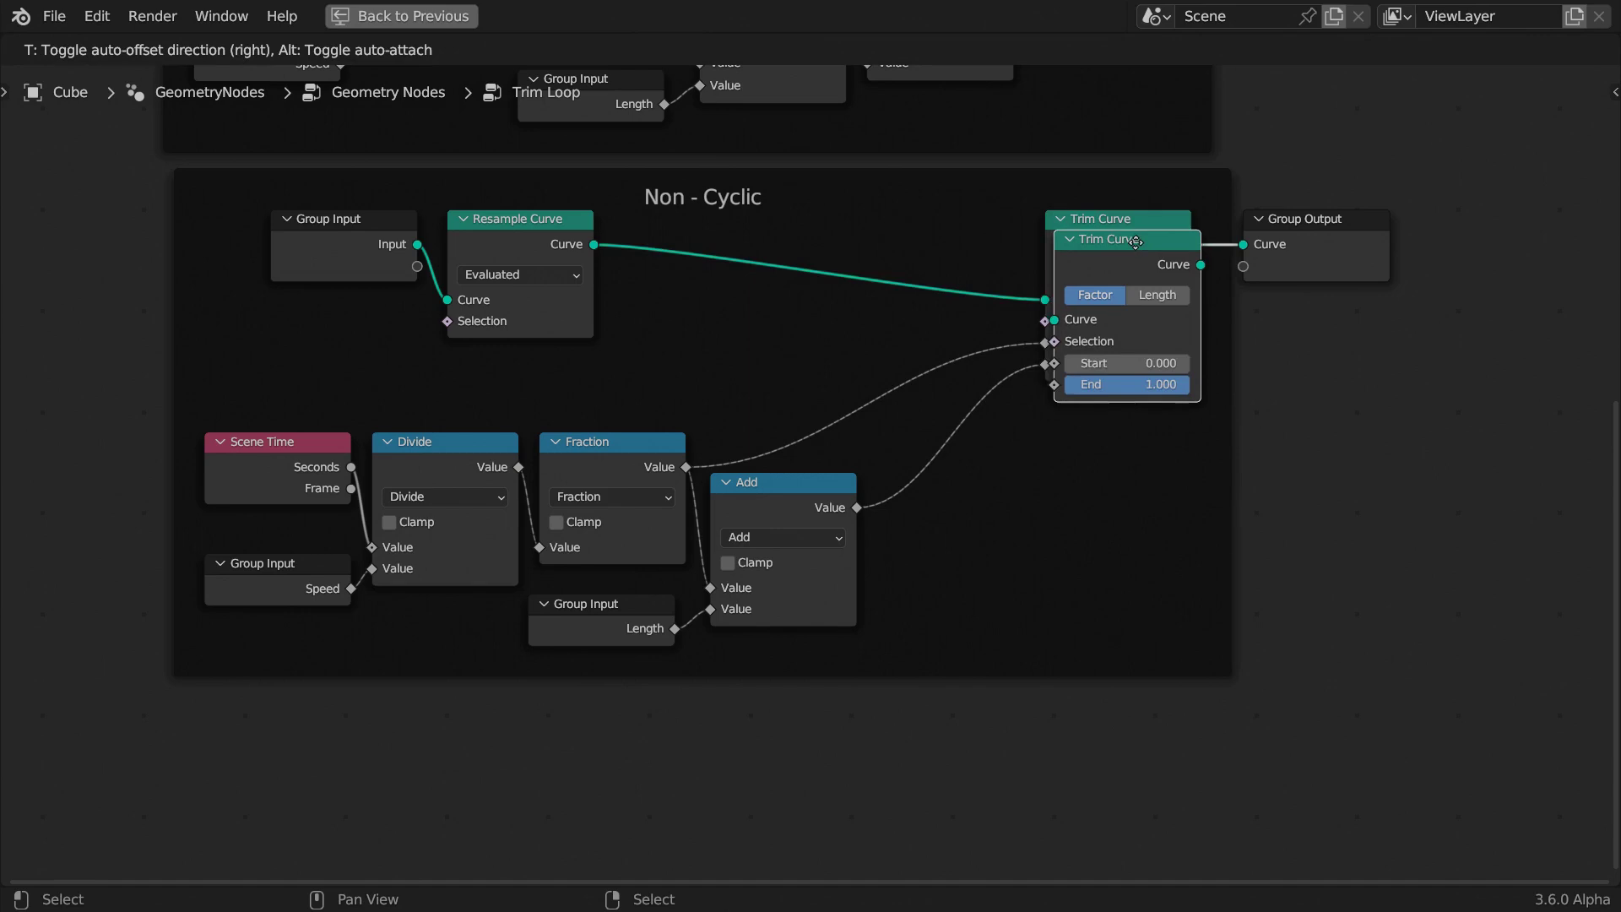
pyautogui.click(1117, 422)
pyautogui.moveTo(1035, 501); pyautogui.dragTo(583, 250)
# - Drive the second trim's Start with the Fraction minus 1 via a Math Subtract node
pyautogui.moveTo(686, 467); pyautogui.dragTo(709, 657)
pyautogui.write('subtra')
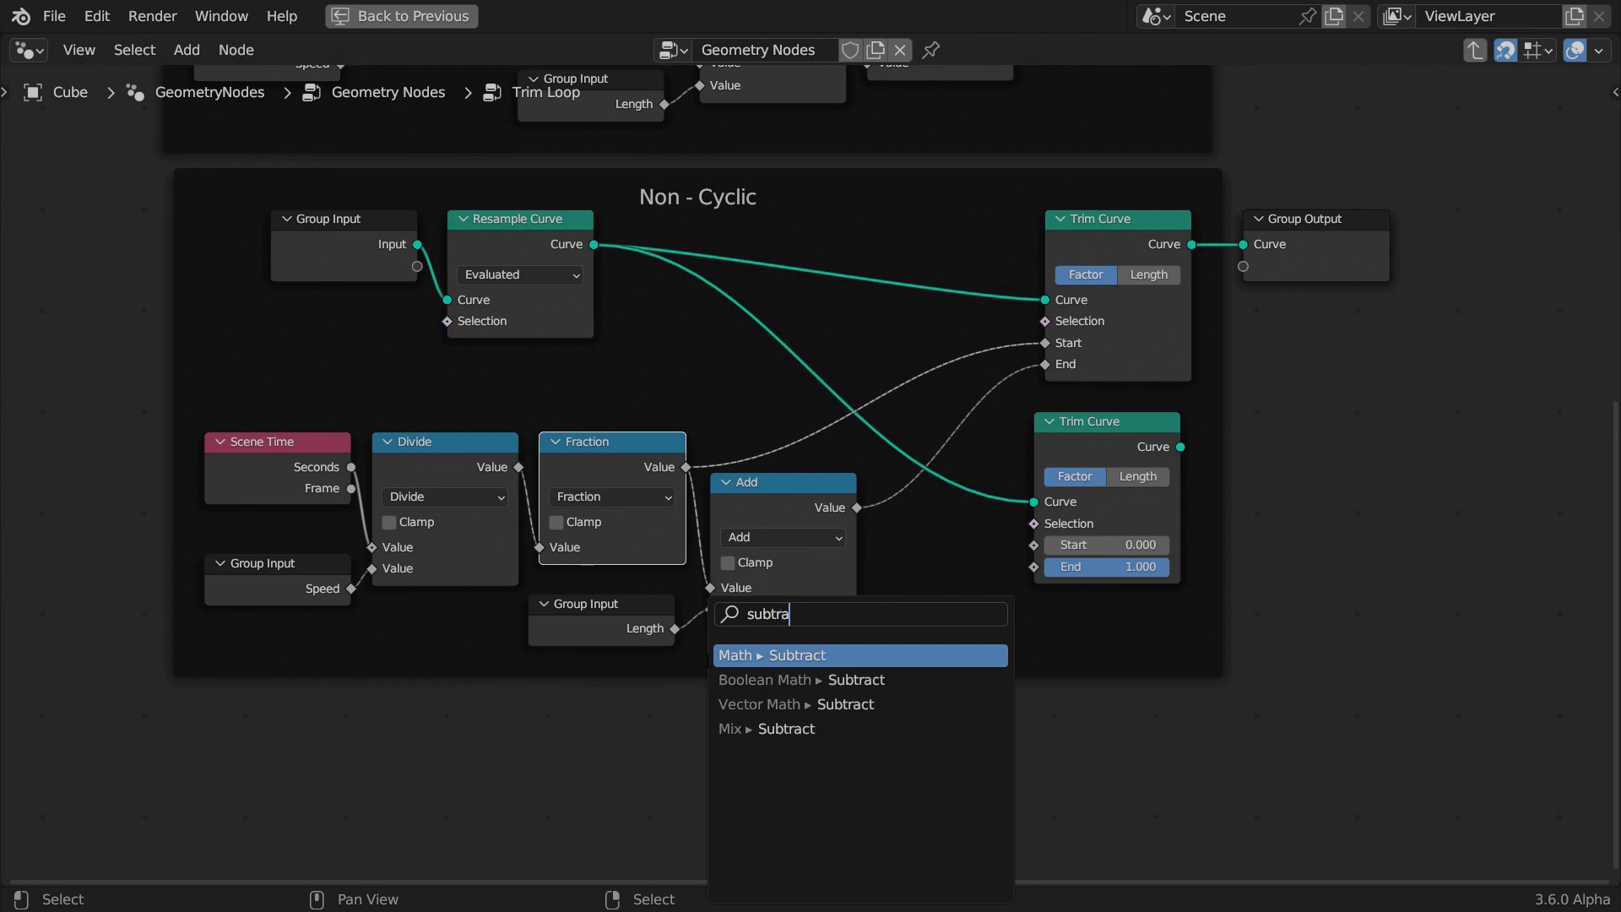
pyautogui.press('Return')
pyautogui.click(801, 771)
pyautogui.write('1')
pyautogui.press('Return')
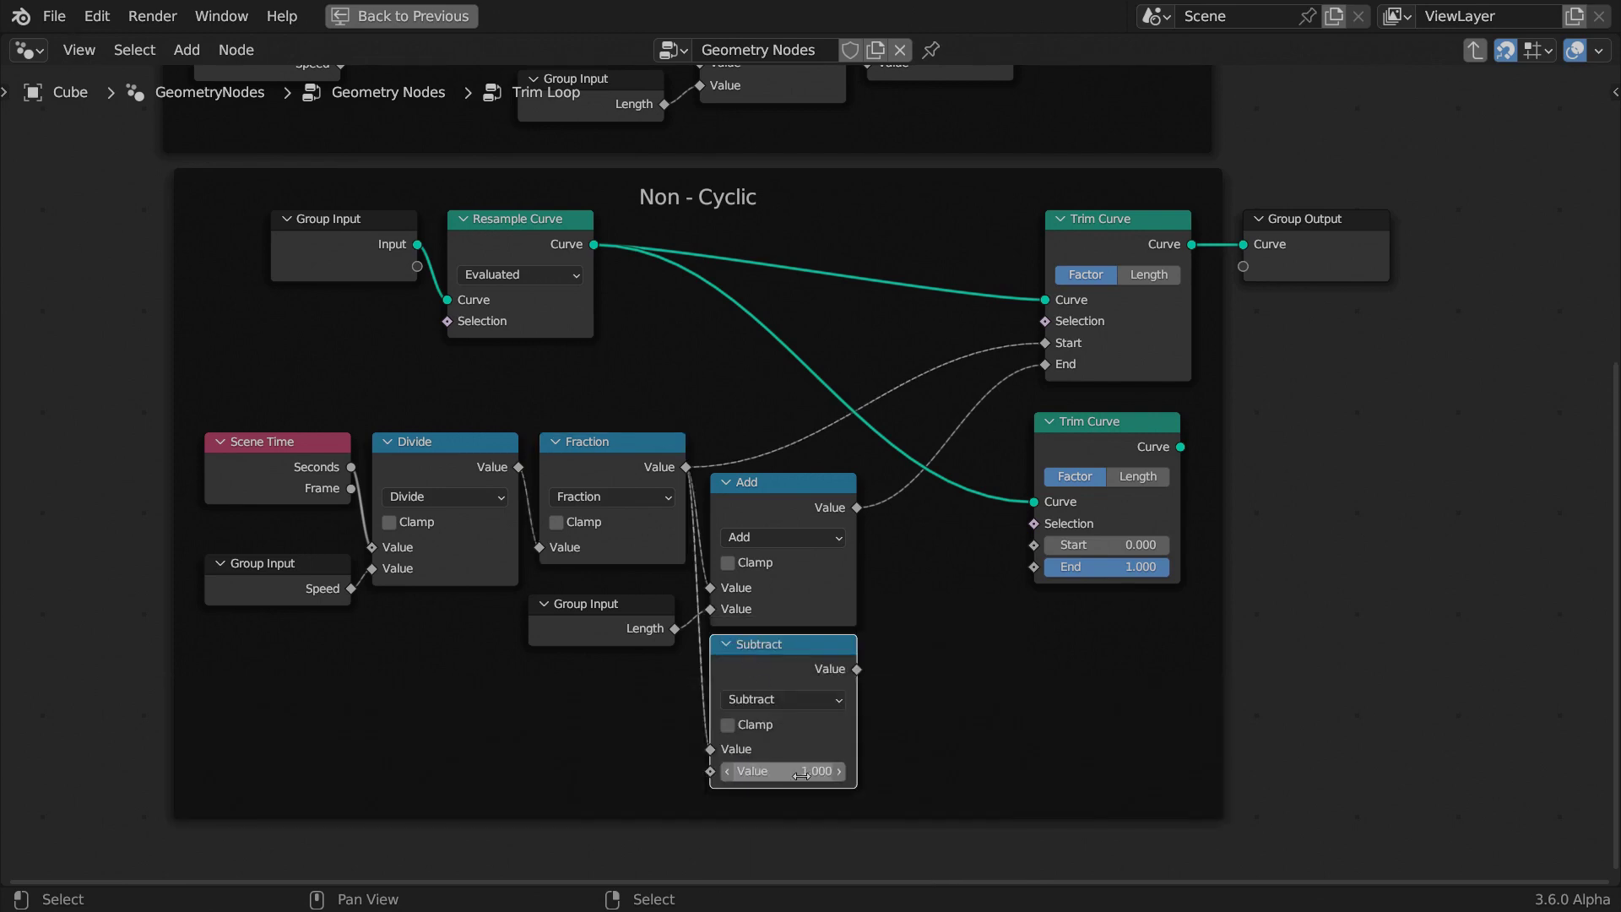
pyautogui.moveTo(858, 669); pyautogui.dragTo(1033, 544)
# - Duplicate the Add and Length nodes so Subtract plus Length drives the second trim's End
pyautogui.click(841, 496)
pyautogui.keyDown('shift'); pyautogui.click(638, 599); pyautogui.keyUp('shift')
pyautogui.hotkey('shift', 'd')
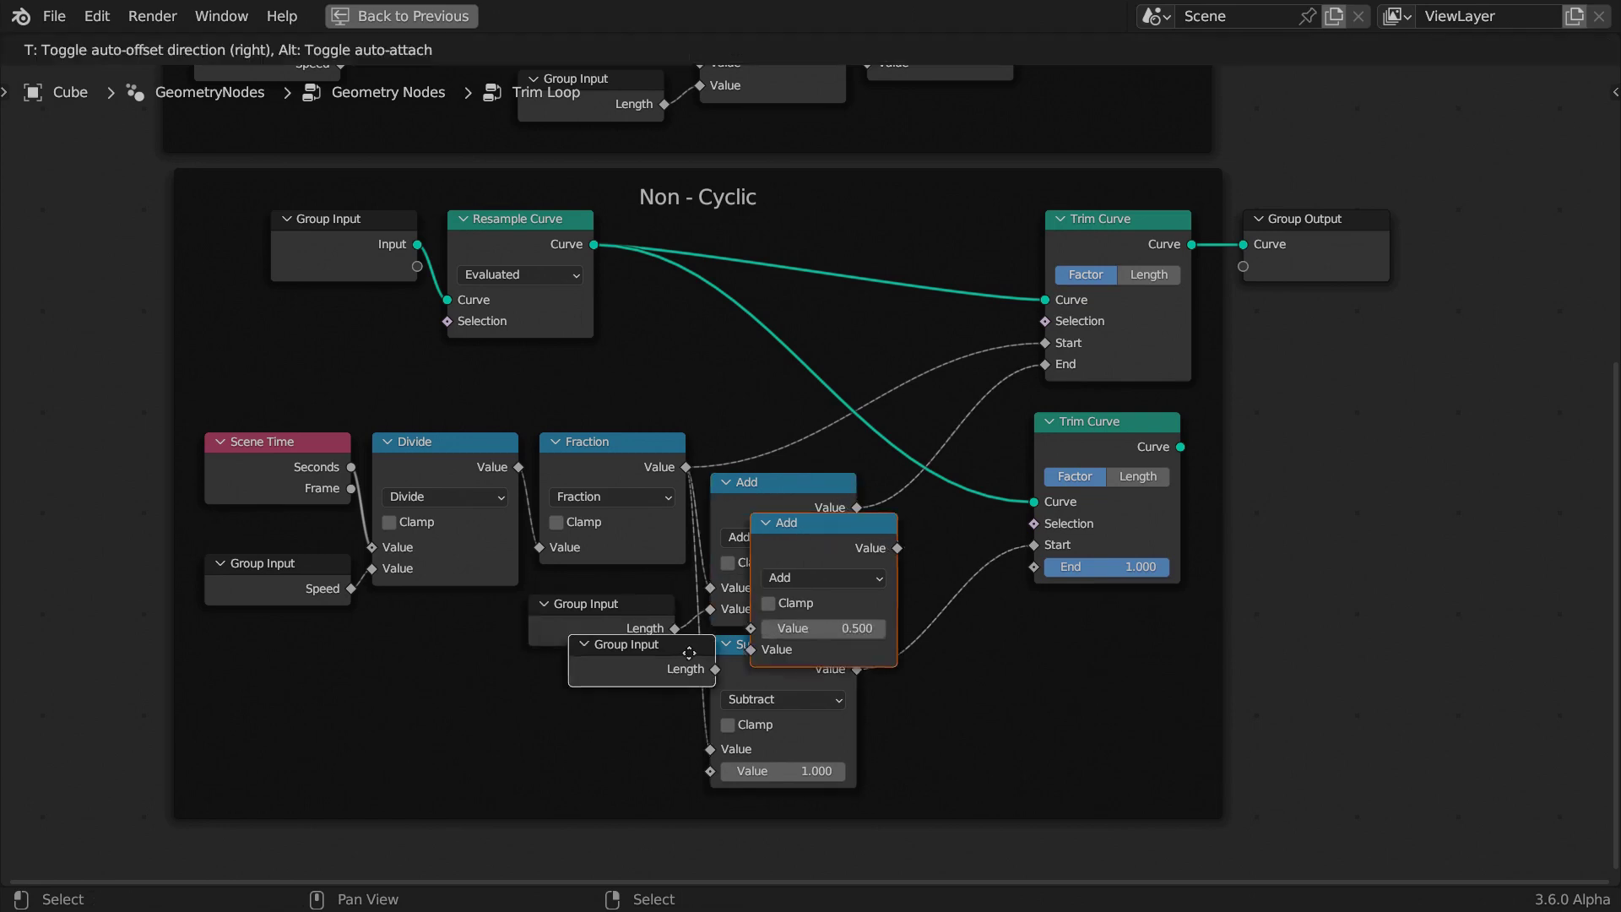
pyautogui.click(831, 803)
pyautogui.moveTo(858, 670); pyautogui.dragTo(939, 767)
pyautogui.moveTo(1038, 711); pyautogui.dragTo(1043, 570)
# - Join both Trim Curve outputs into a Geometry to Instance node
pyautogui.moveTo(1191, 244); pyautogui.dragTo(1229, 239)
pyautogui.write('to instanc')
pyautogui.press('Return')
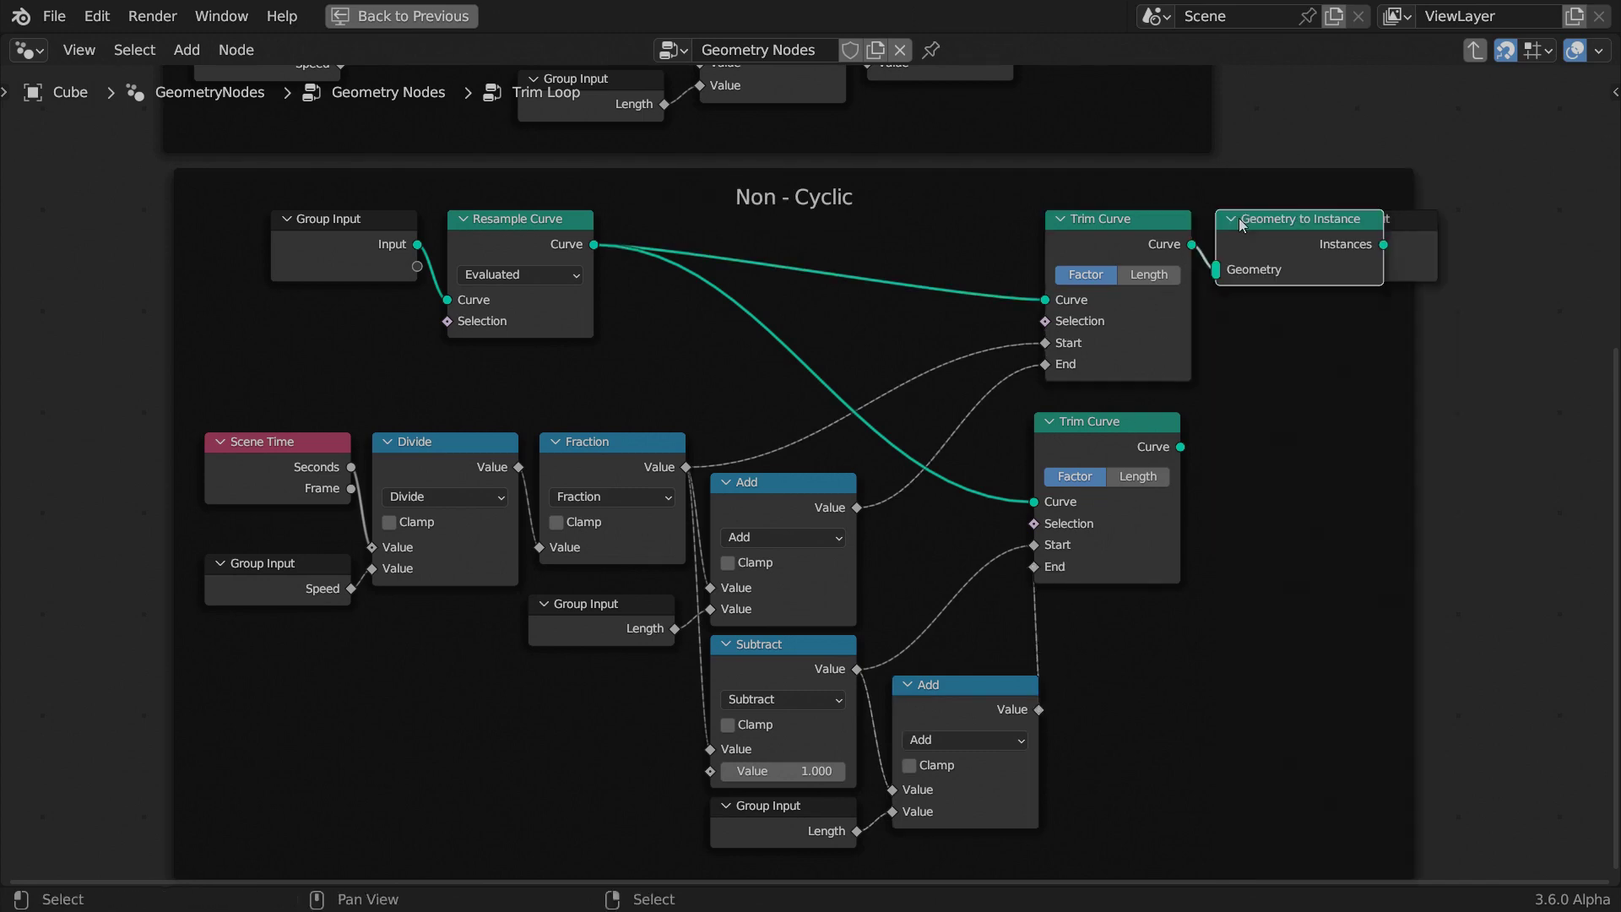
pyautogui.click(1238, 218)
pyautogui.moveTo(1181, 447); pyautogui.dragTo(1213, 280)
# - Restore the normal layout, stop playback at frame 1, and show all node frames
pyautogui.hotkey('ctrl', 'space')
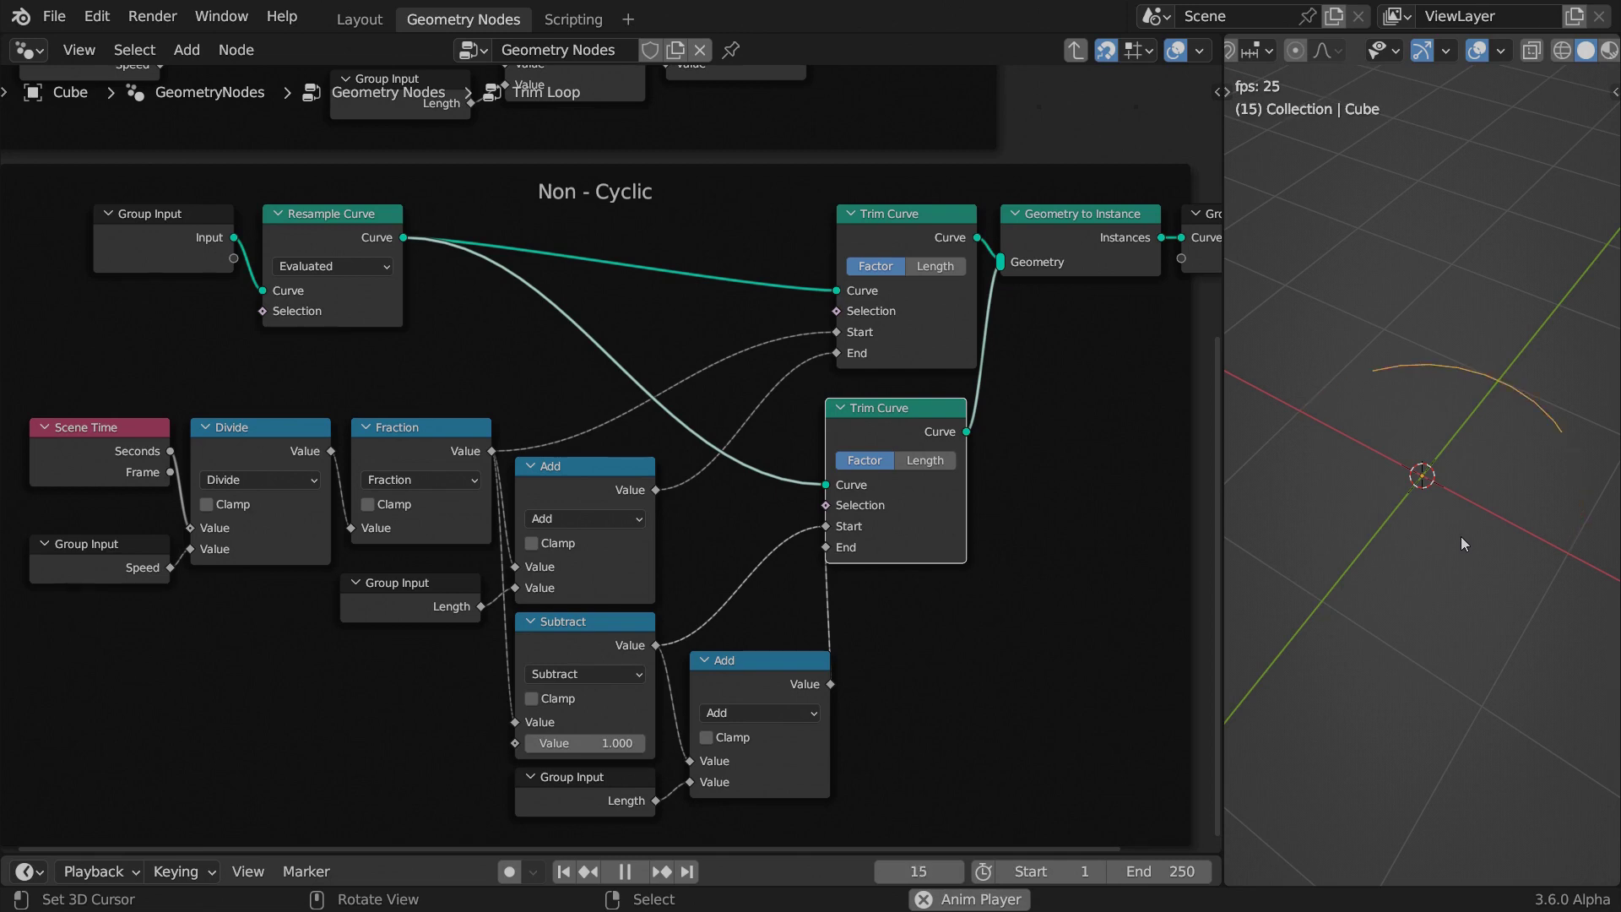
pyautogui.press('Escape')
pyautogui.press('Home')
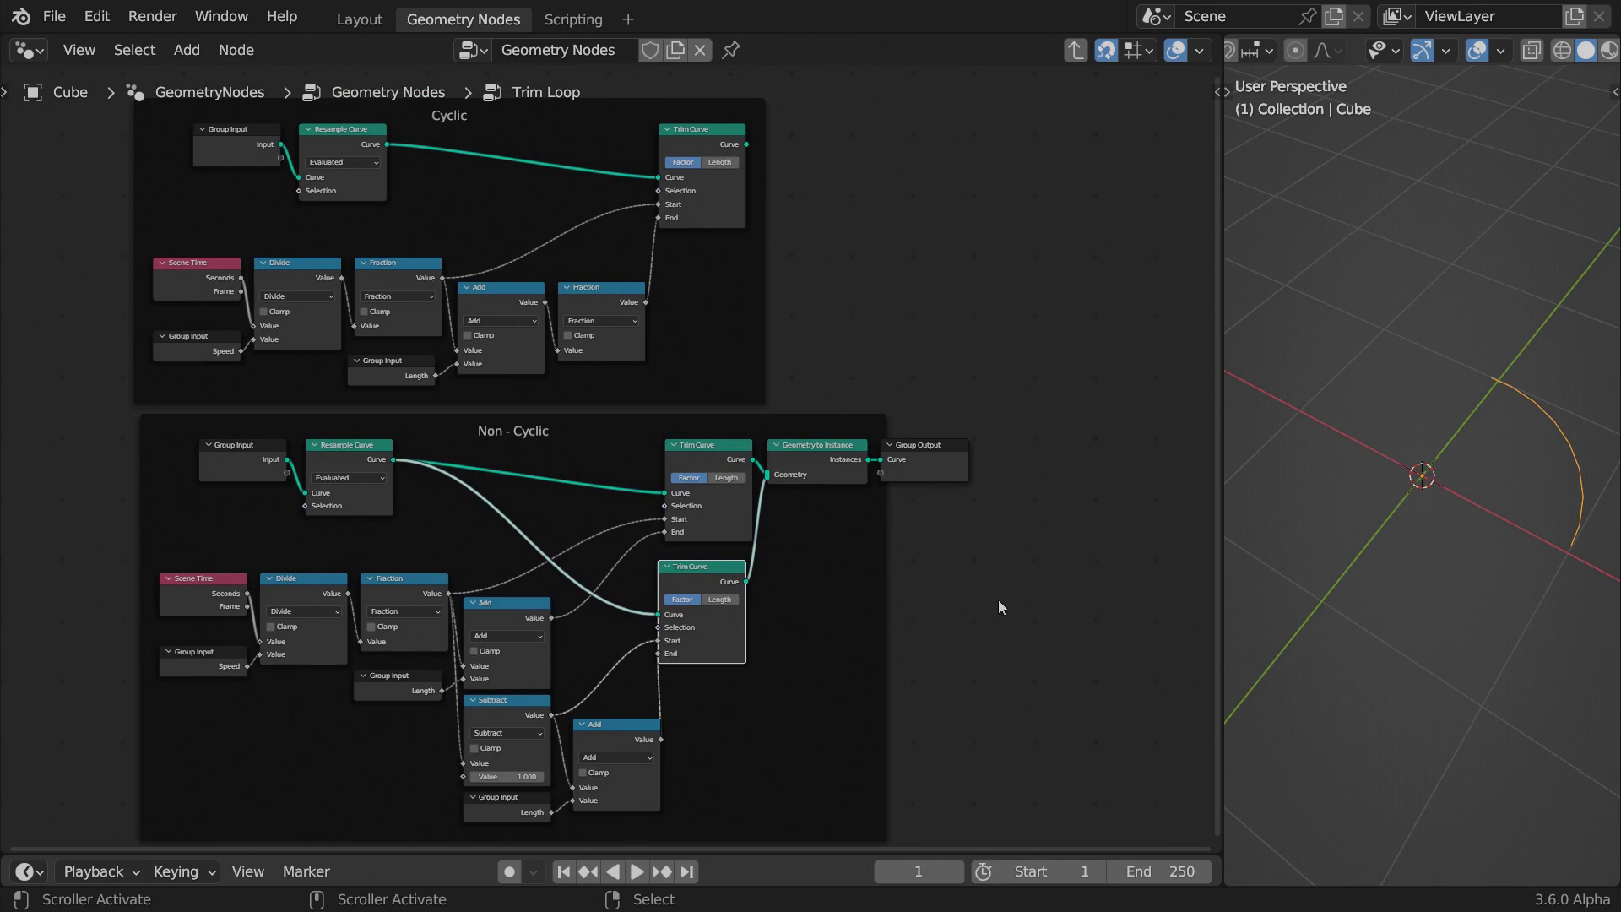
# - Add a Switch node and zoom in on it
pyautogui.hotkey('shift', 'a')
pyautogui.write('s')
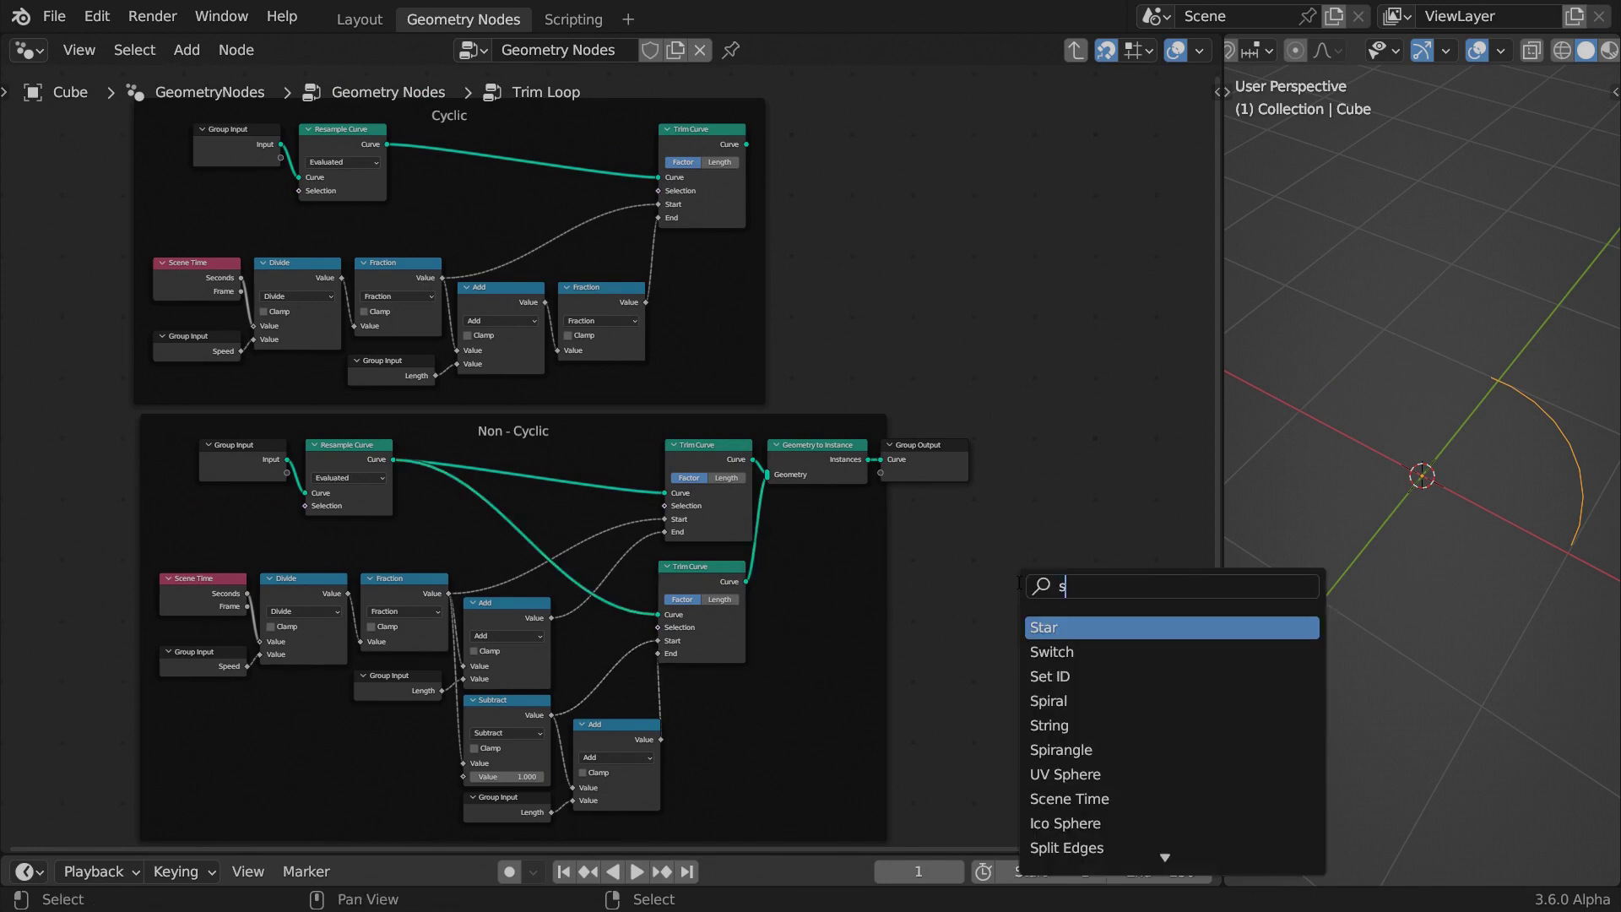
pyautogui.write('witch')
pyautogui.press('Return')
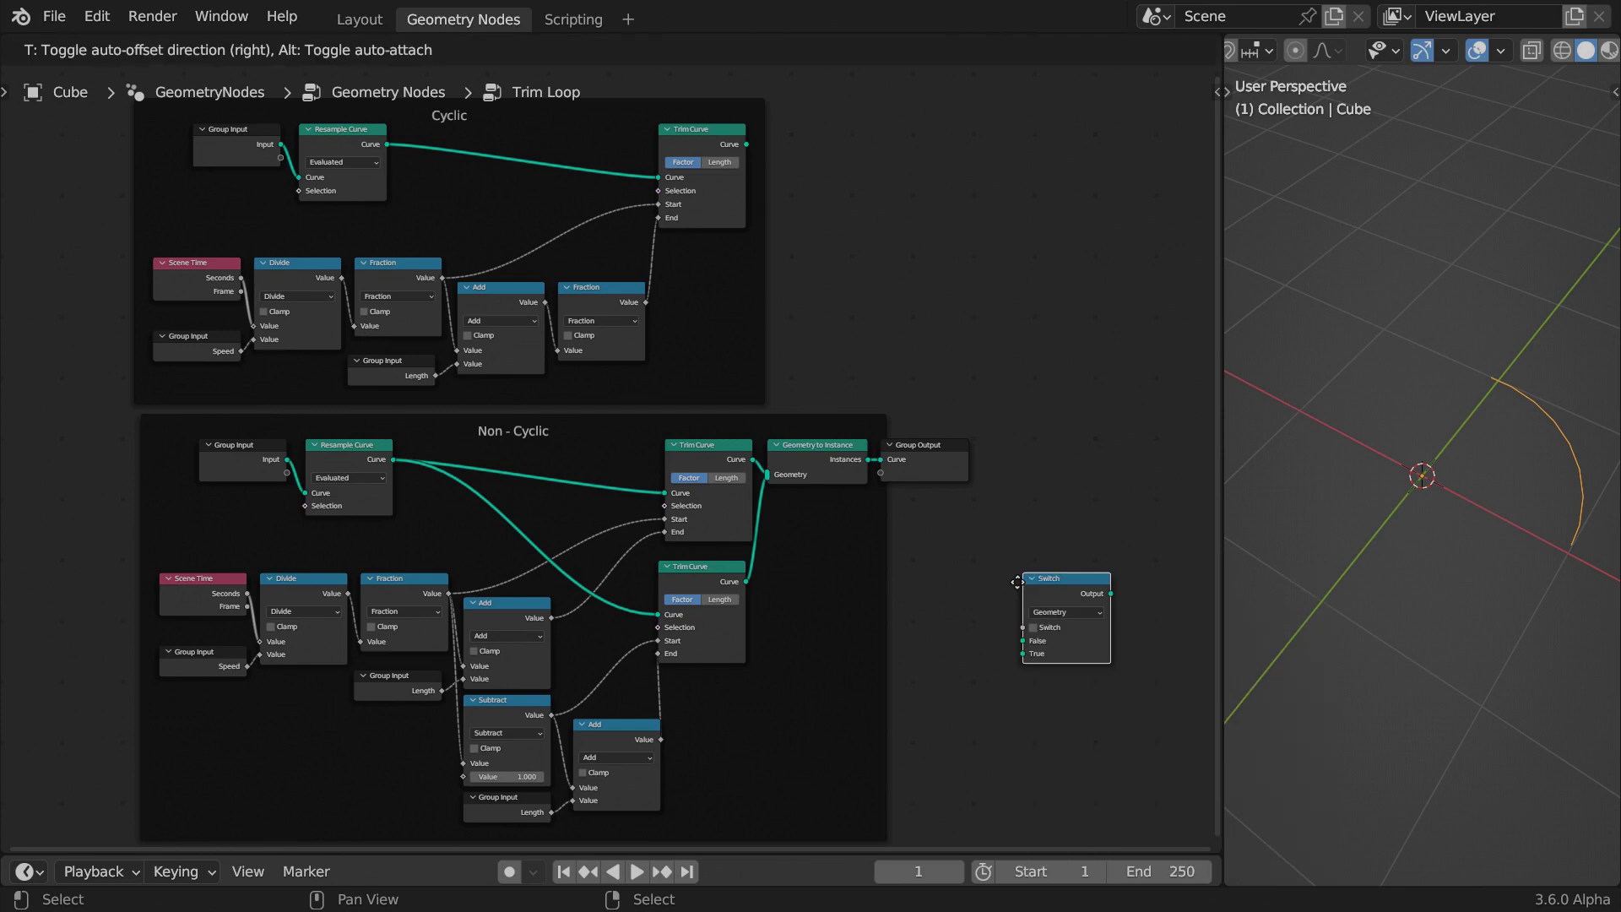
pyautogui.click(1017, 581)
pyautogui.press('KP_Decimal')
pyautogui.scroll(2, 848, 494)
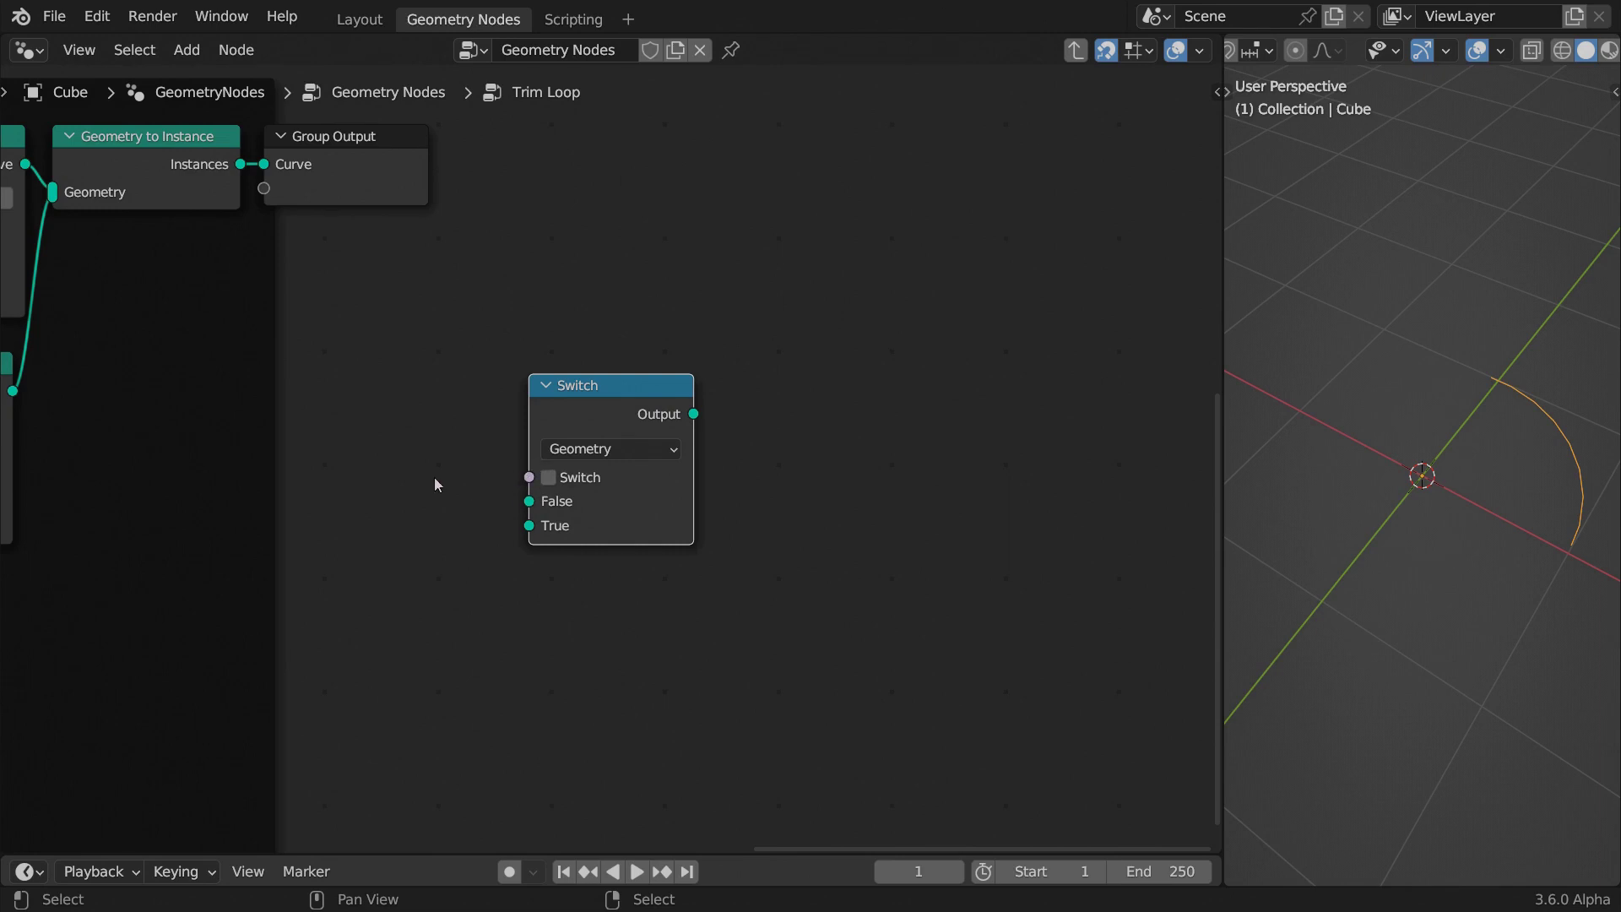
# - Drive the Switch with an Is Spline Cyclic node, then delete both nodes
pyautogui.hotkey('shift', 'a')
pyautogui.write('is spline')
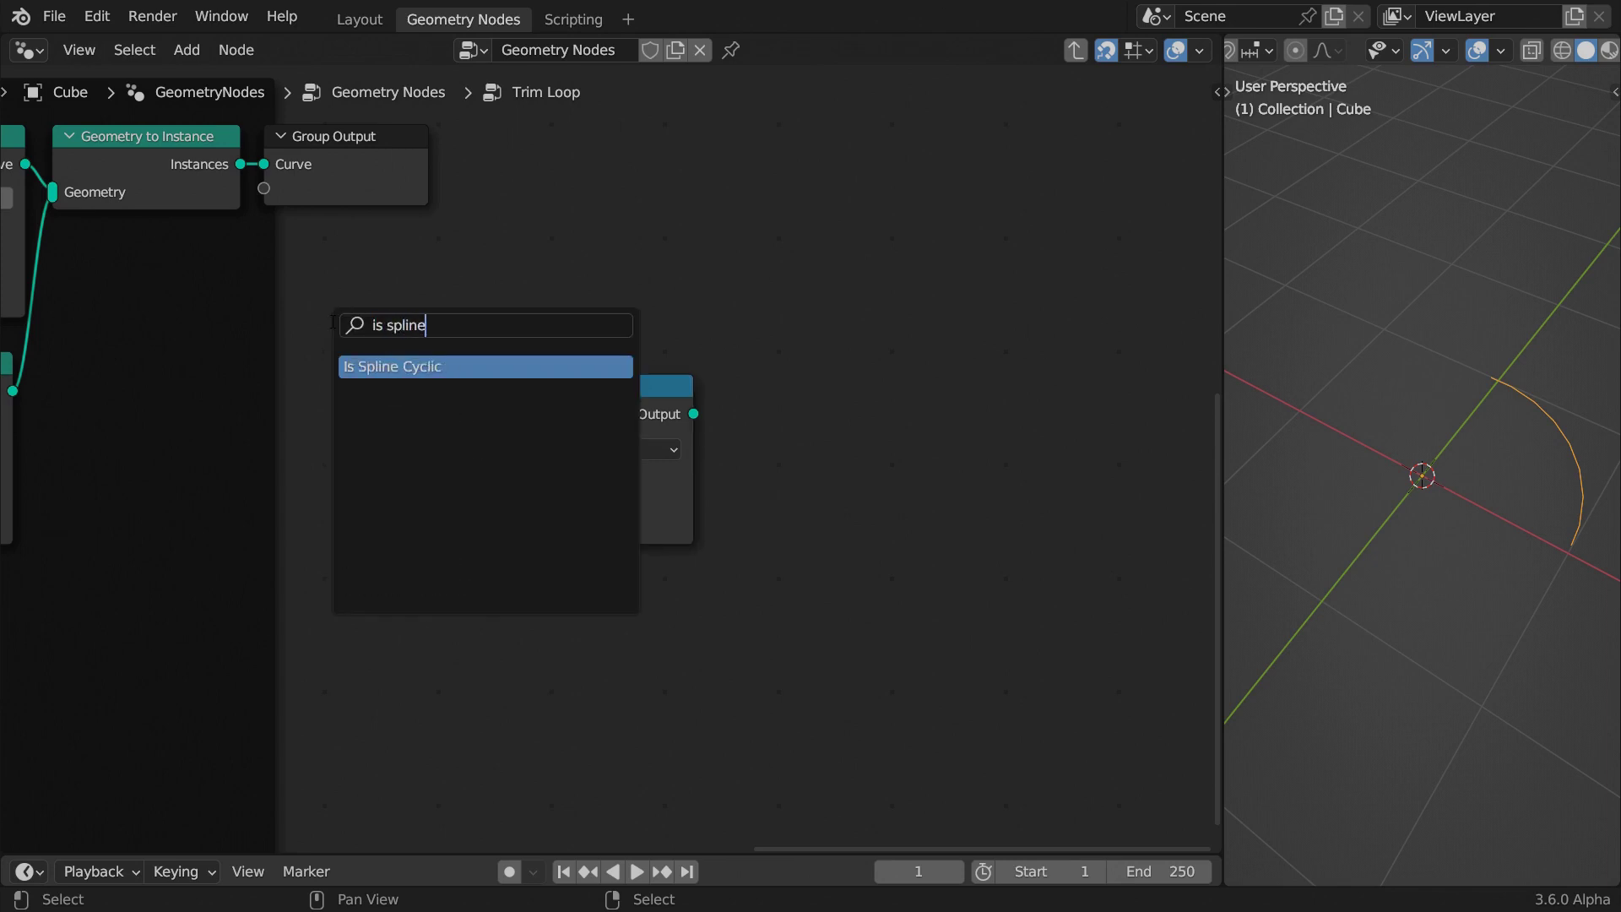
pyautogui.press('Return')
pyautogui.click(303, 473)
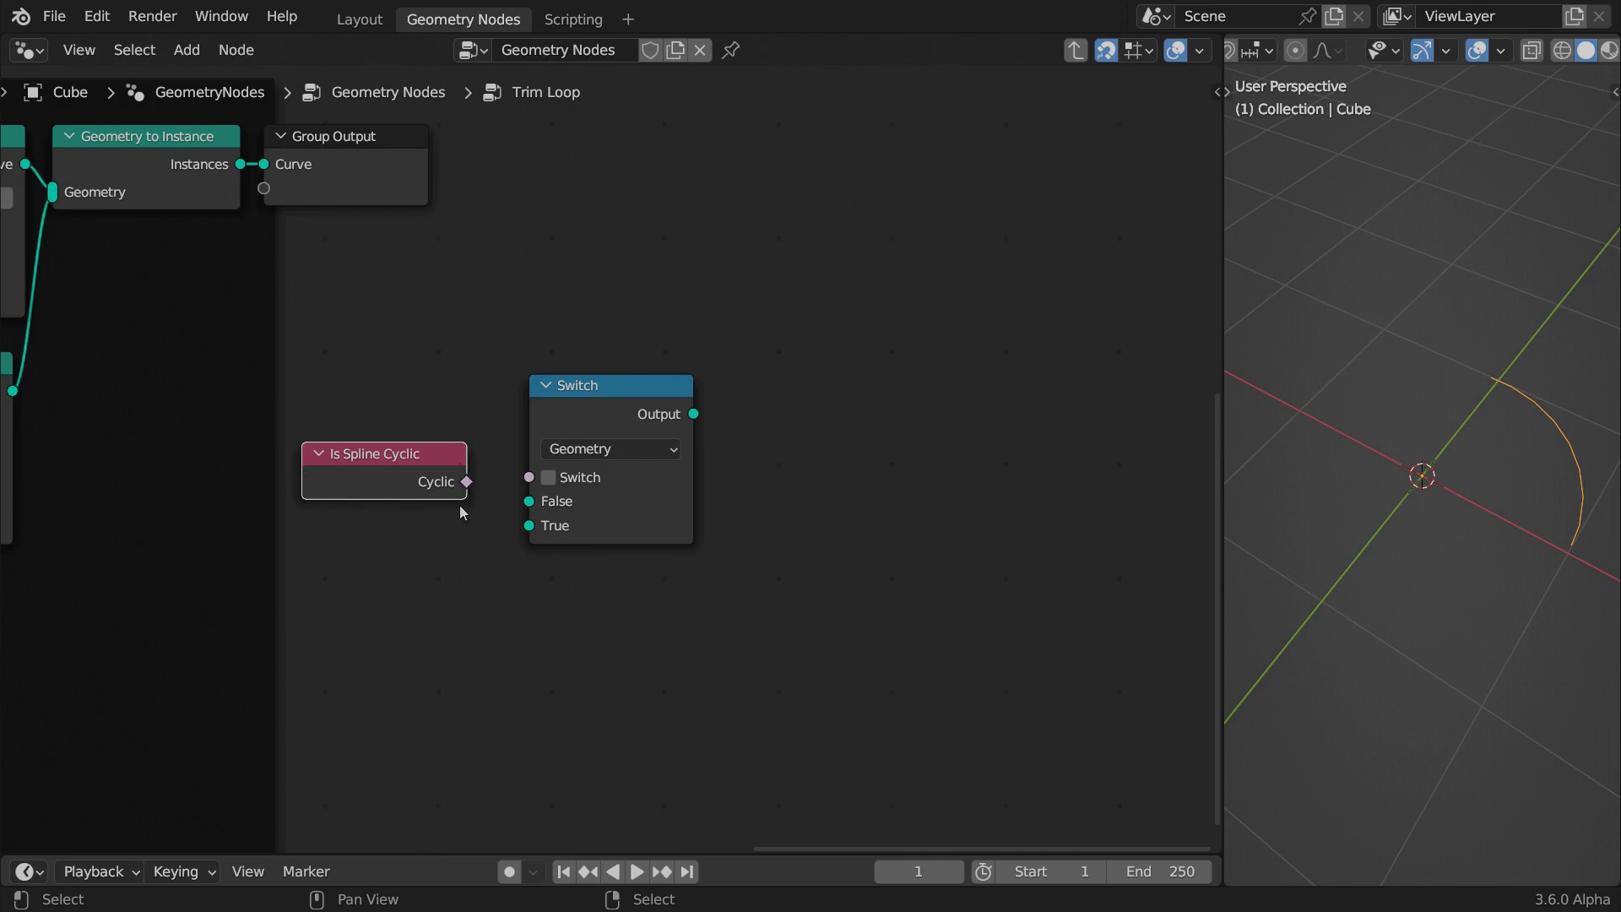
pyautogui.moveTo(467, 482); pyautogui.dragTo(532, 478)
pyautogui.moveTo(725, 591); pyautogui.dragTo(311, 368)
pyautogui.press('x')
# - Move the Cyclic frame right of the Non - Cyclic frame, with Group Output beside it
pyautogui.scroll(-3, 536, 373)
pyautogui.scroll(2, 481, 481)
pyautogui.moveTo(481, 482); pyautogui.dragTo(544, 566, button='middle')
pyautogui.moveTo(380, 126); pyautogui.dragTo(1095, 440)
pyautogui.moveTo(507, 463); pyautogui.dragTo(1091, 463)
pyautogui.hotkey('ctrl', 'space')
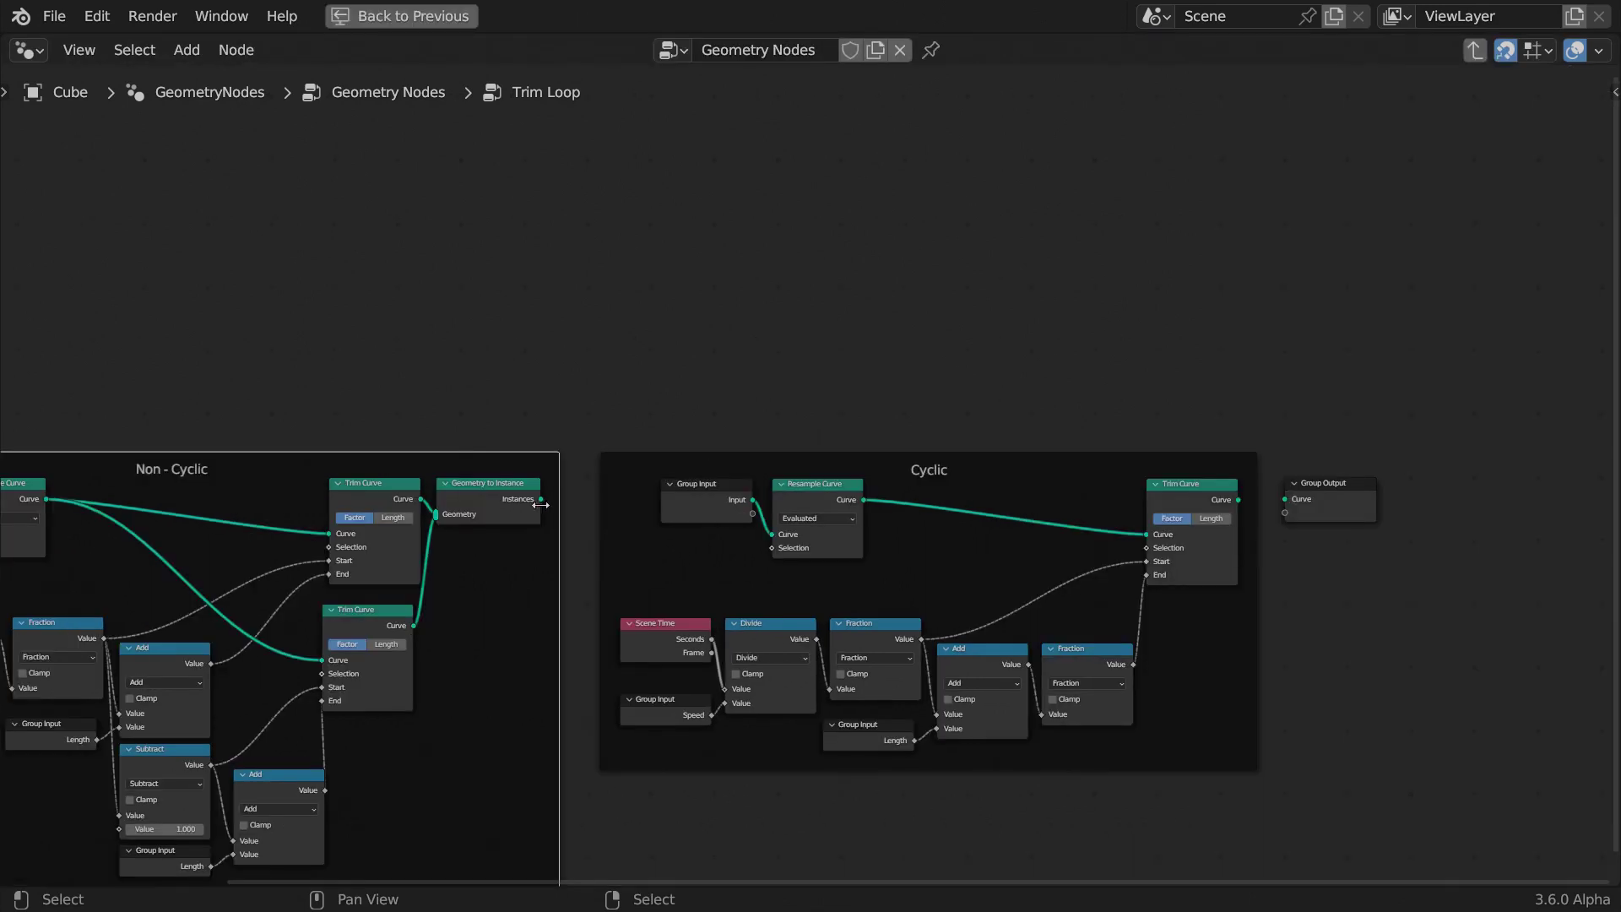
# - Link the Non-Cyclic instances into the Cyclic frame, dissolving its Group Input and Resample Curve
pyautogui.moveTo(542, 499); pyautogui.dragTo(1147, 535)
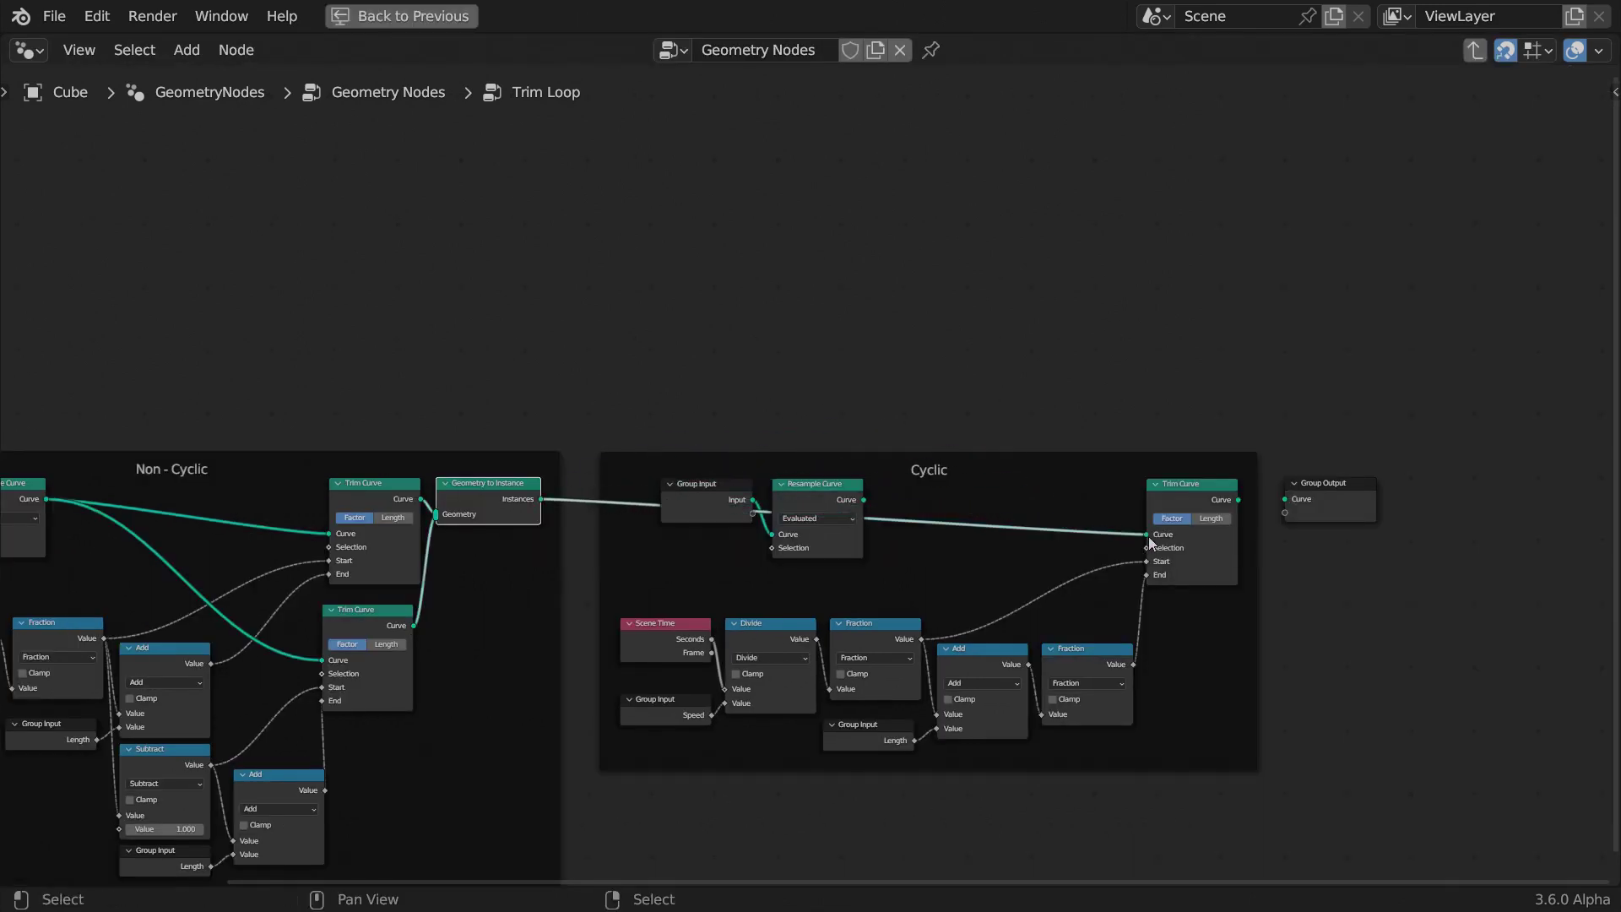
pyautogui.click(799, 486)
pyautogui.keyDown('shift'); pyautogui.click(686, 486); pyautogui.keyUp('shift')
pyautogui.press('x')
# - Add an Is Spline Cyclic node feeding the Cyclic Trim Curve's Selection
pyautogui.scroll(2, 1080, 545)
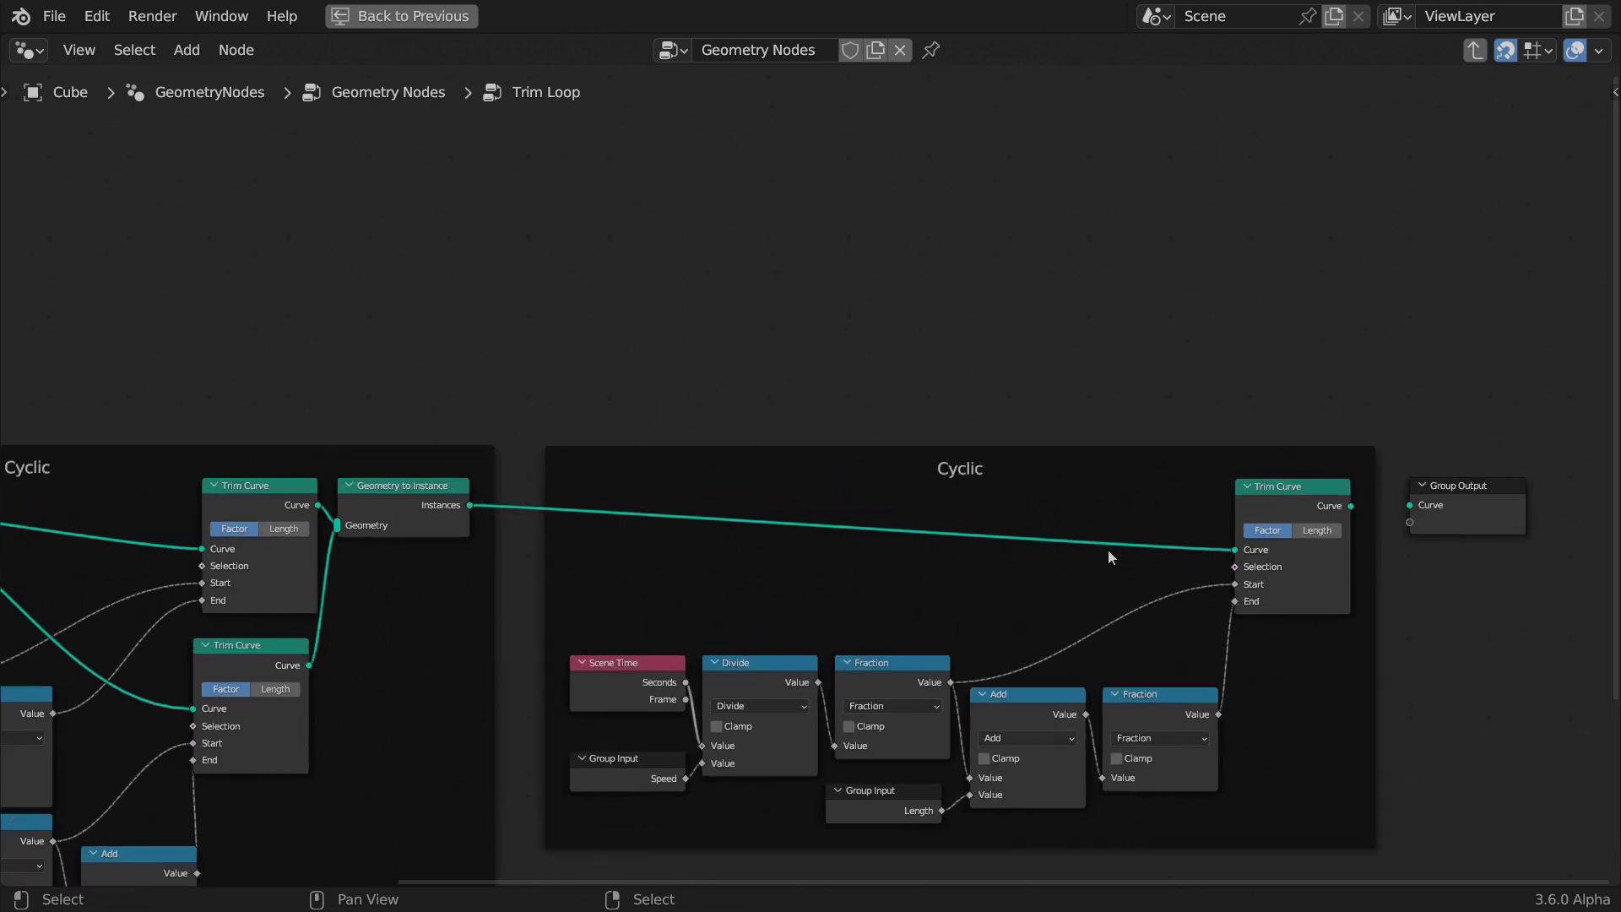
pyautogui.moveTo(1108, 550); pyautogui.dragTo(980, 289, button='middle')
pyautogui.scroll(-1, 980, 289)
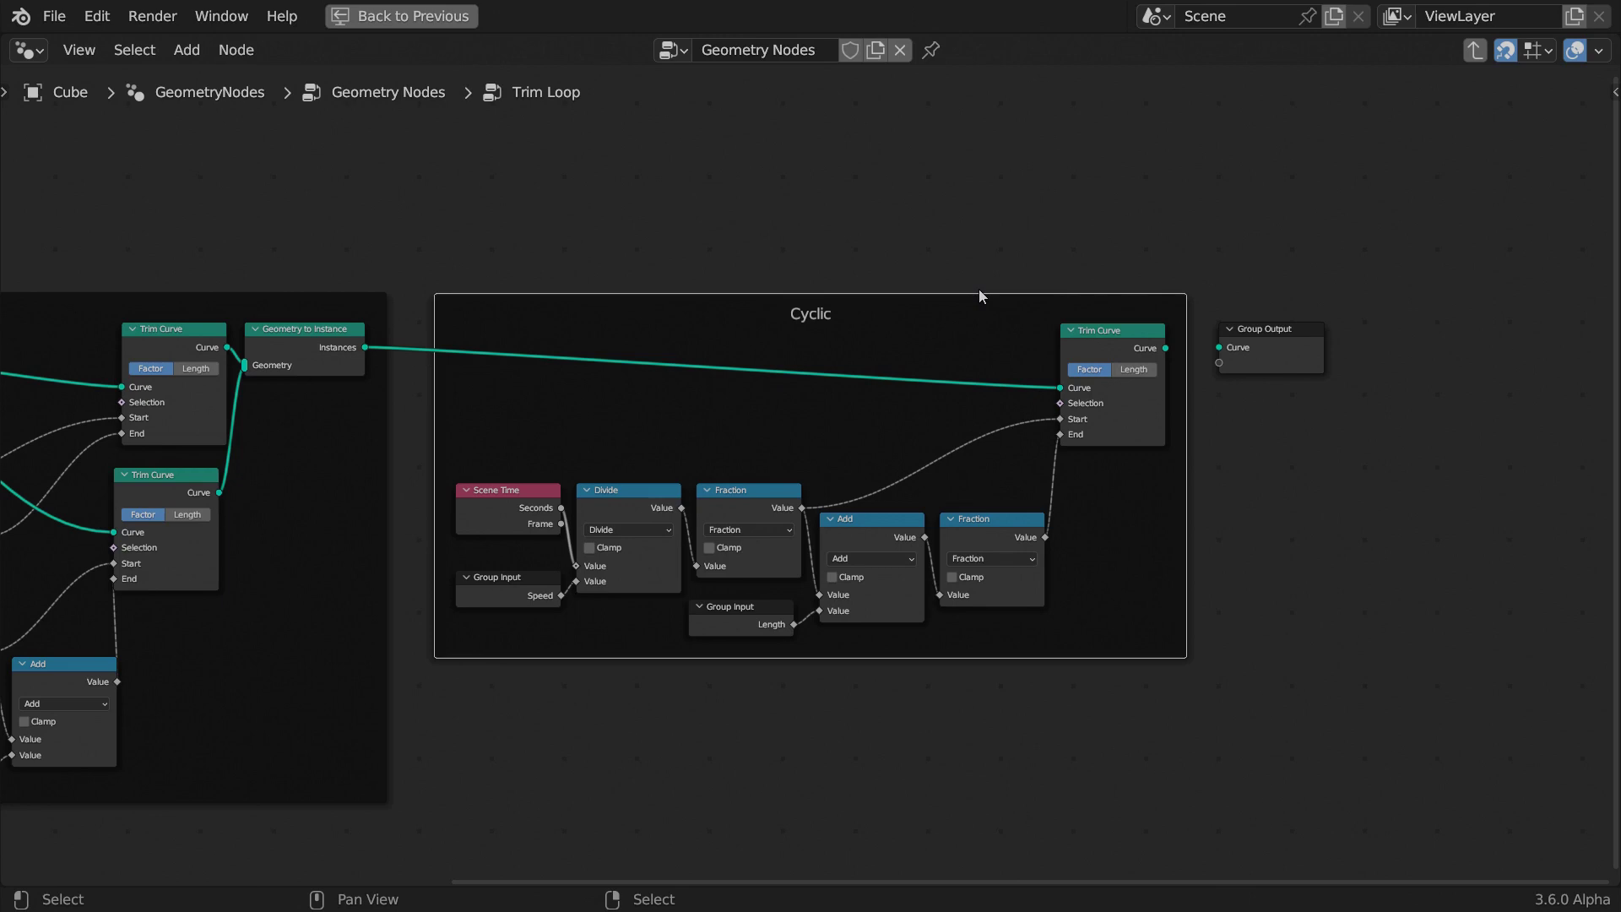
pyautogui.moveTo(1060, 403); pyautogui.dragTo(969, 406)
pyautogui.write('cycl')
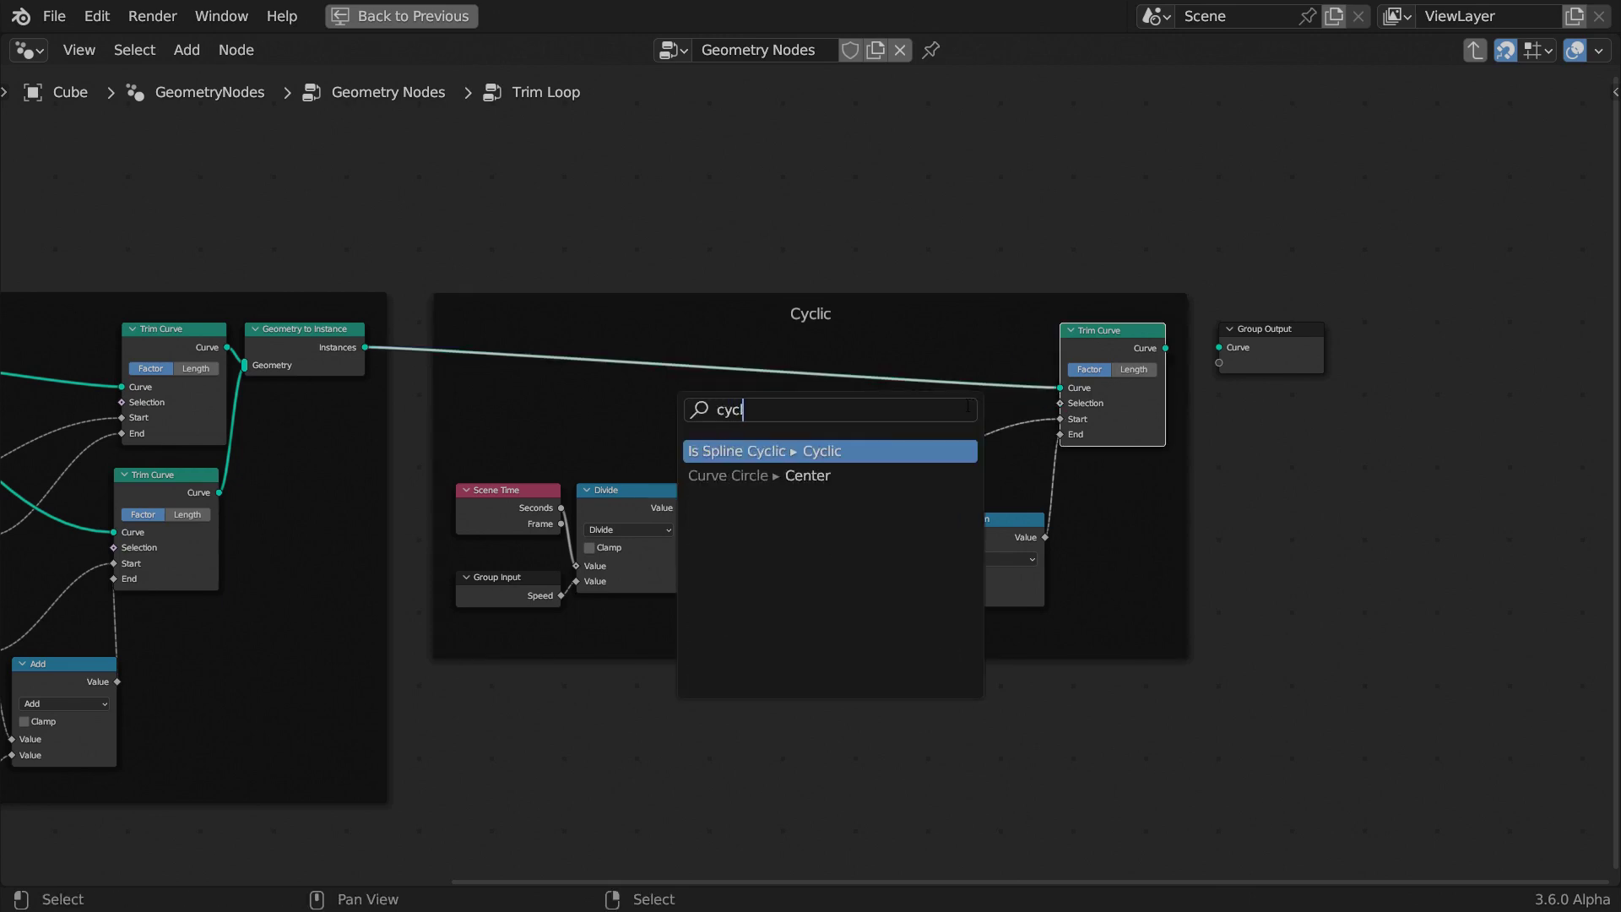
pyautogui.write('ic')
pyautogui.press('Return')
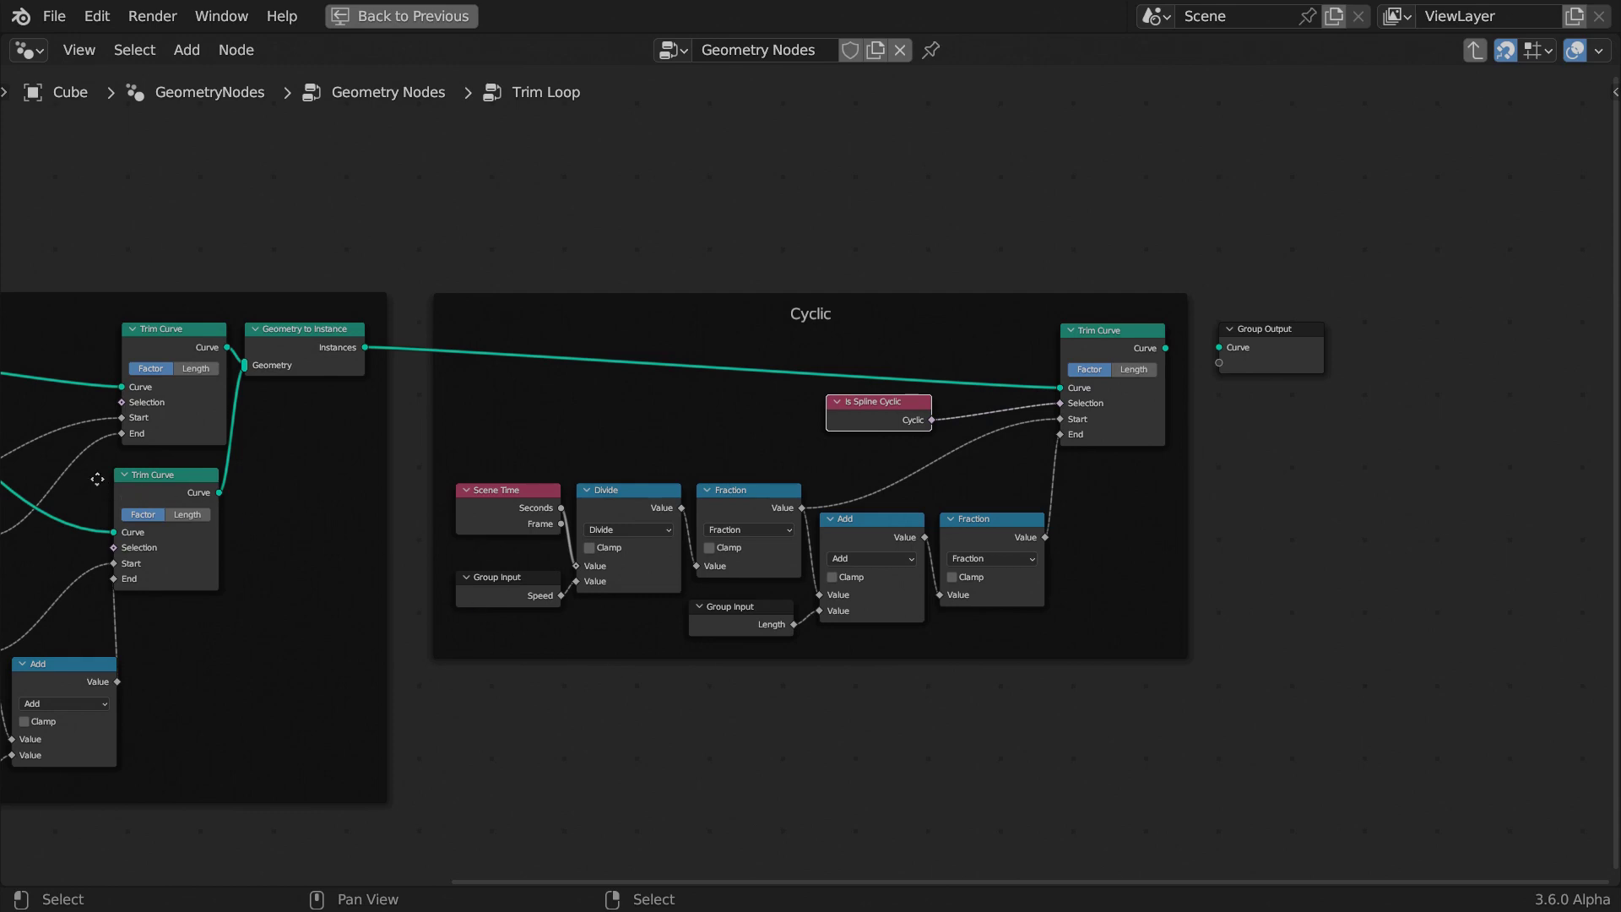
# - Add an Is Spline Cyclic node from the Non-Cyclic trim's Selection, placed at the frame's top
pyautogui.moveTo(104, 480); pyautogui.dragTo(870, 481, button='middle')
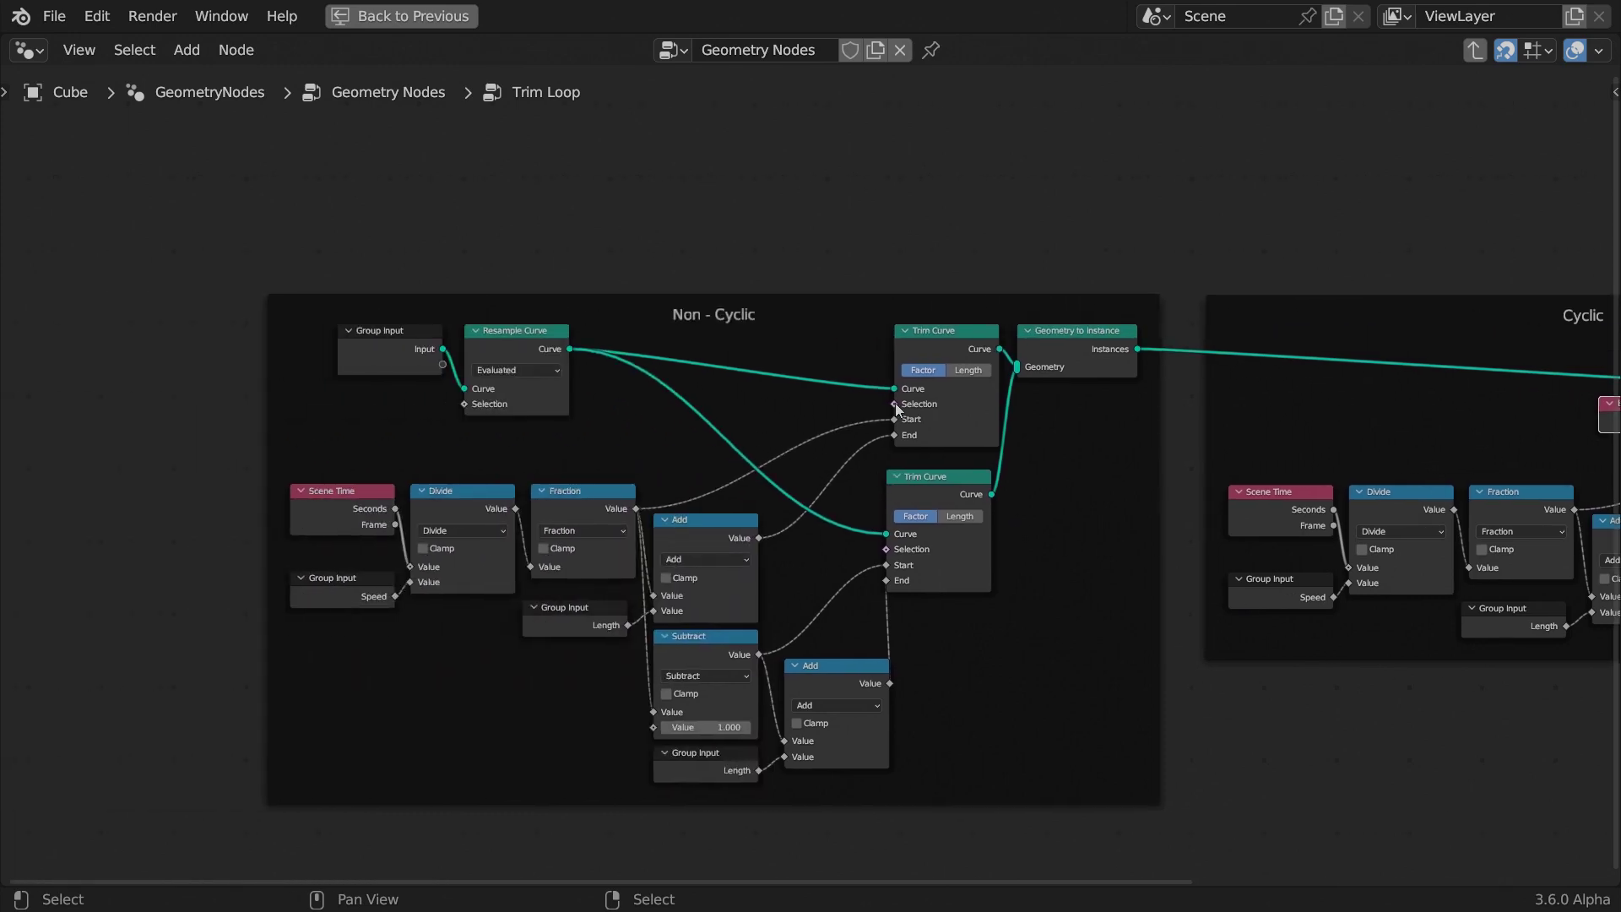
pyautogui.moveTo(895, 404); pyautogui.dragTo(817, 344)
pyautogui.write('cyclic')
pyautogui.press('Return')
pyautogui.click(756, 327)
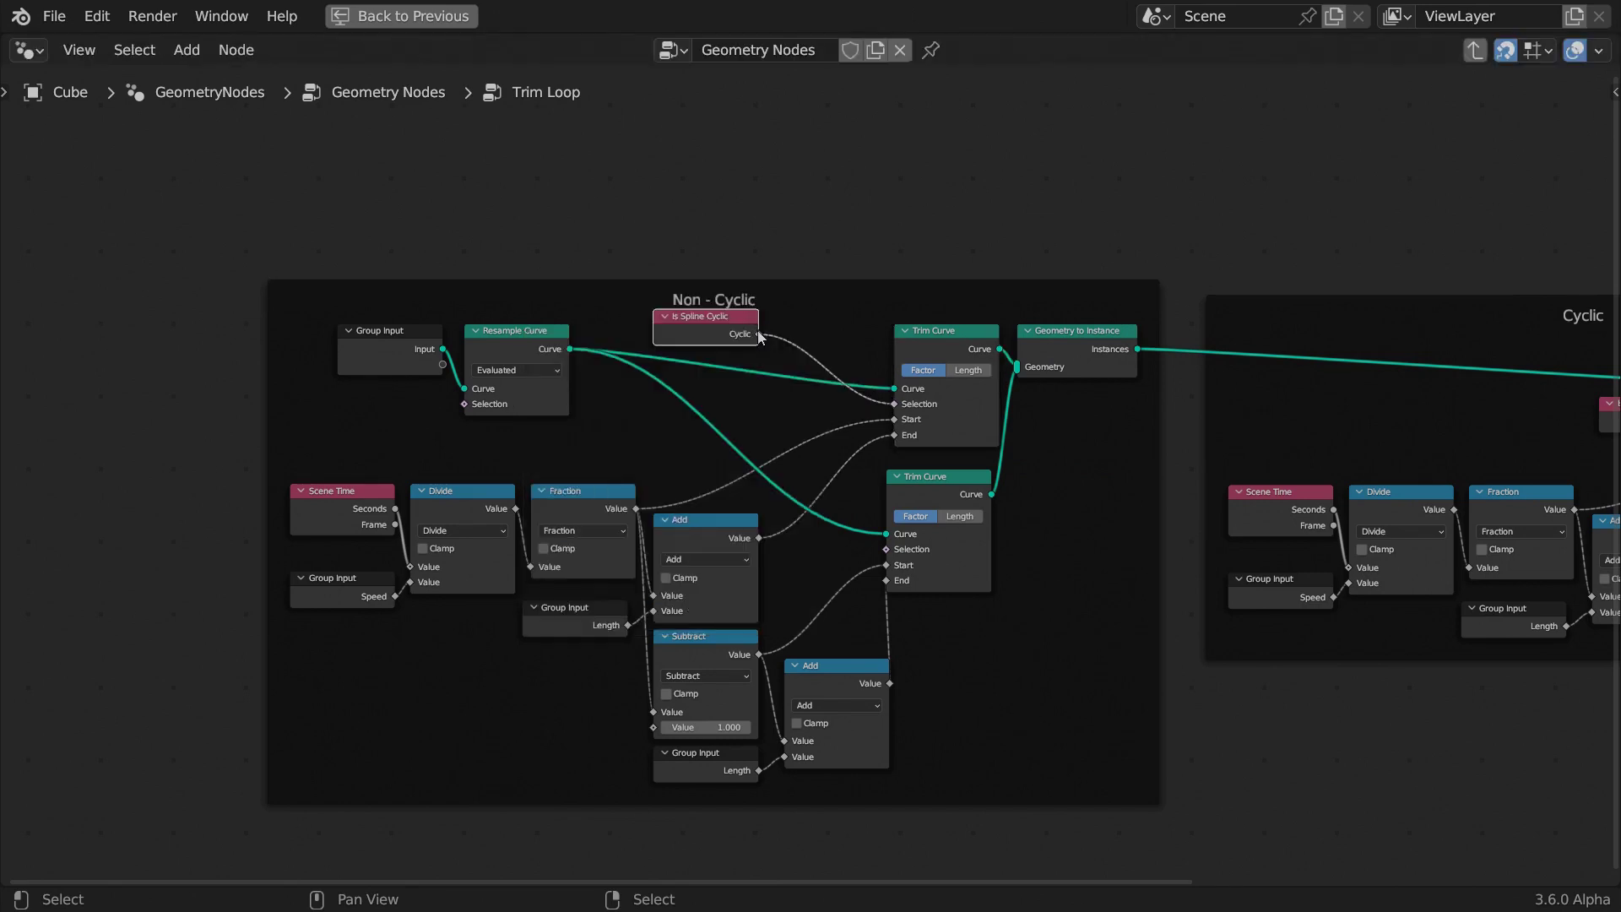
# - Invert it with a Not node into both trims' Selection, and wire the Cyclic Trim Curve to Group Output
pyautogui.moveTo(760, 333); pyautogui.dragTo(771, 325)
pyautogui.write('not')
pyautogui.press('Return')
pyautogui.moveTo(879, 334); pyautogui.dragTo(884, 549)
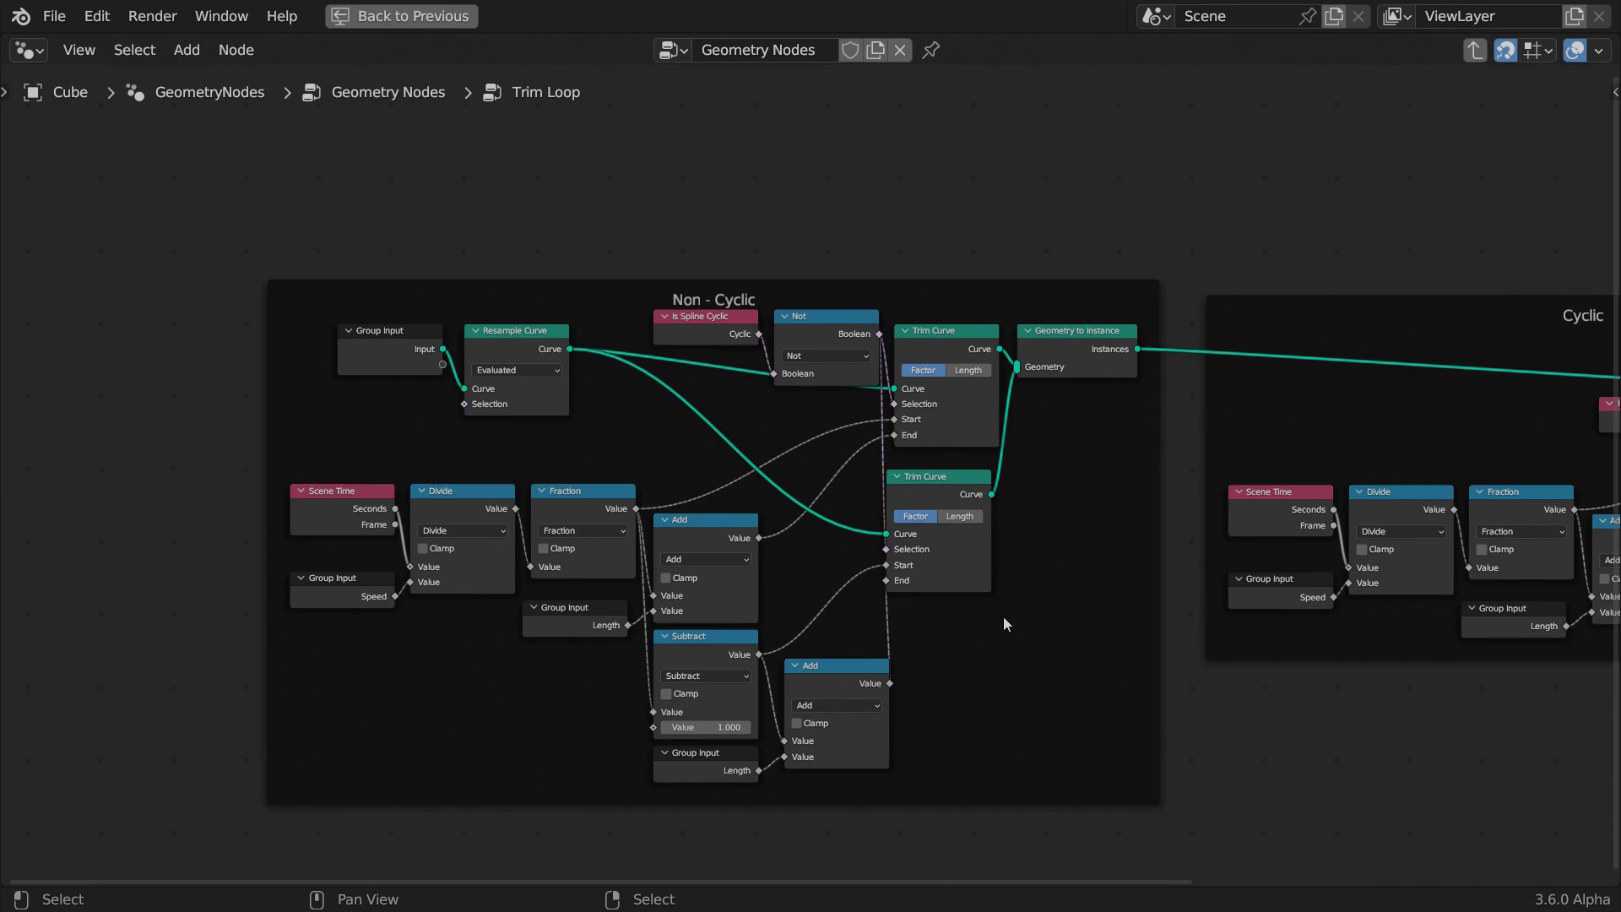
pyautogui.moveTo(1509, 439); pyautogui.dragTo(566, 438, button='middle')
pyautogui.moveTo(1015, 347); pyautogui.dragTo(1073, 353)
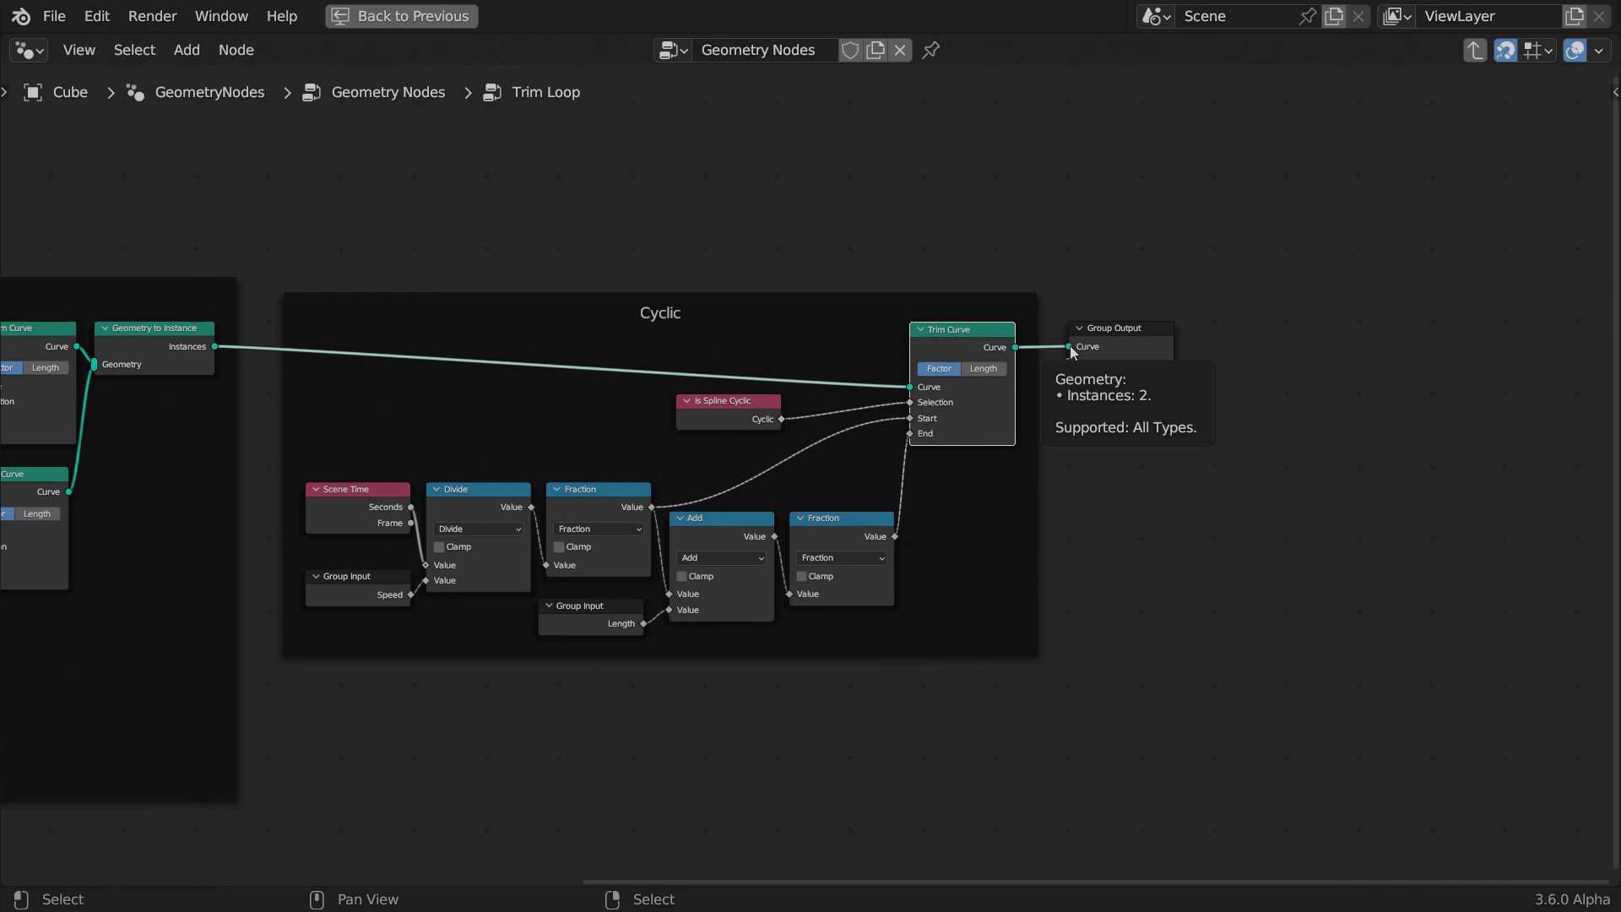
# - Back in the main tree, insert Geometry to Instance between Arc and Trim Loop, also fed by Curve Circle
pyautogui.hotkey('ctrl', 'space')
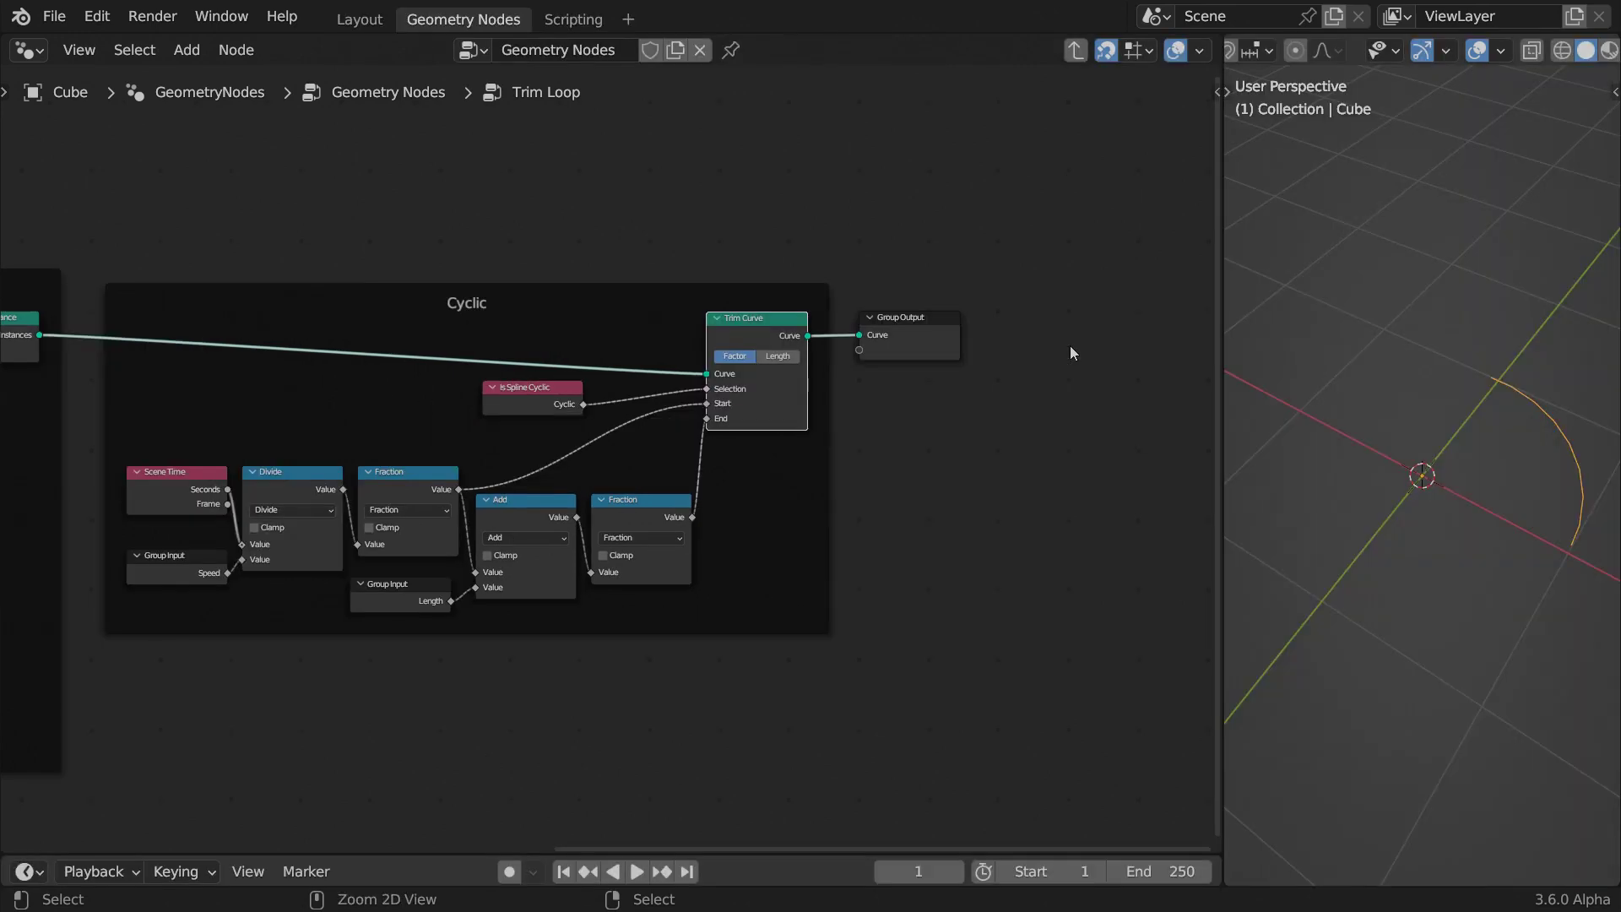
pyautogui.press('Tab')
pyautogui.moveTo(484, 275); pyautogui.dragTo(505, 275)
pyautogui.write('to instance')
pyautogui.press('Return')
pyautogui.click(505, 402)
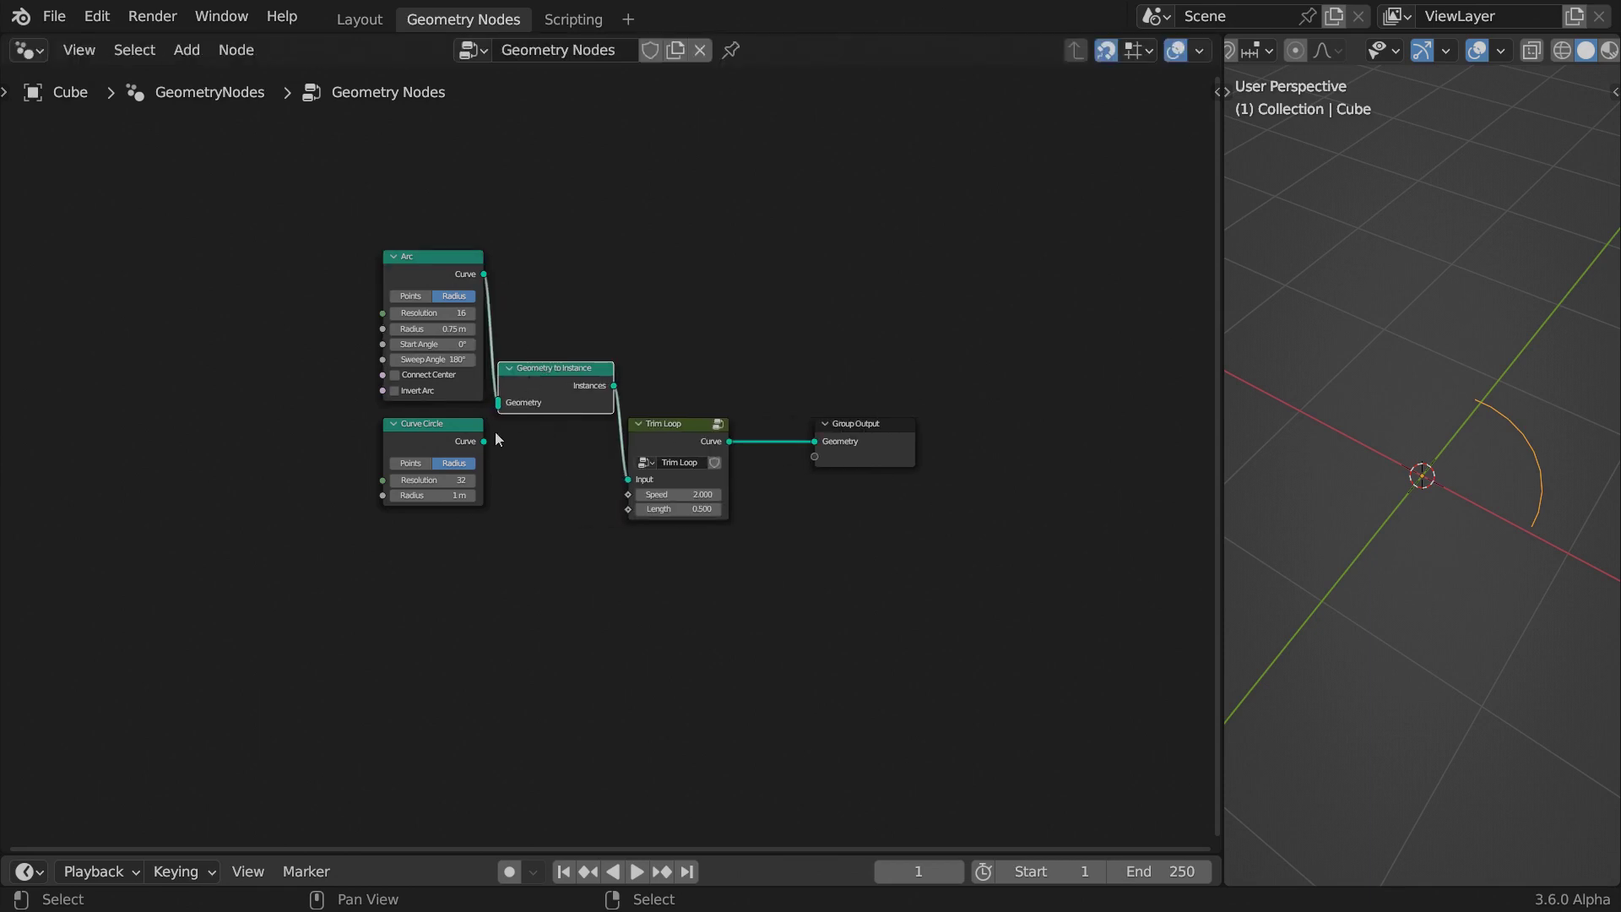
pyautogui.moveTo(484, 441); pyautogui.dragTo(498, 412)
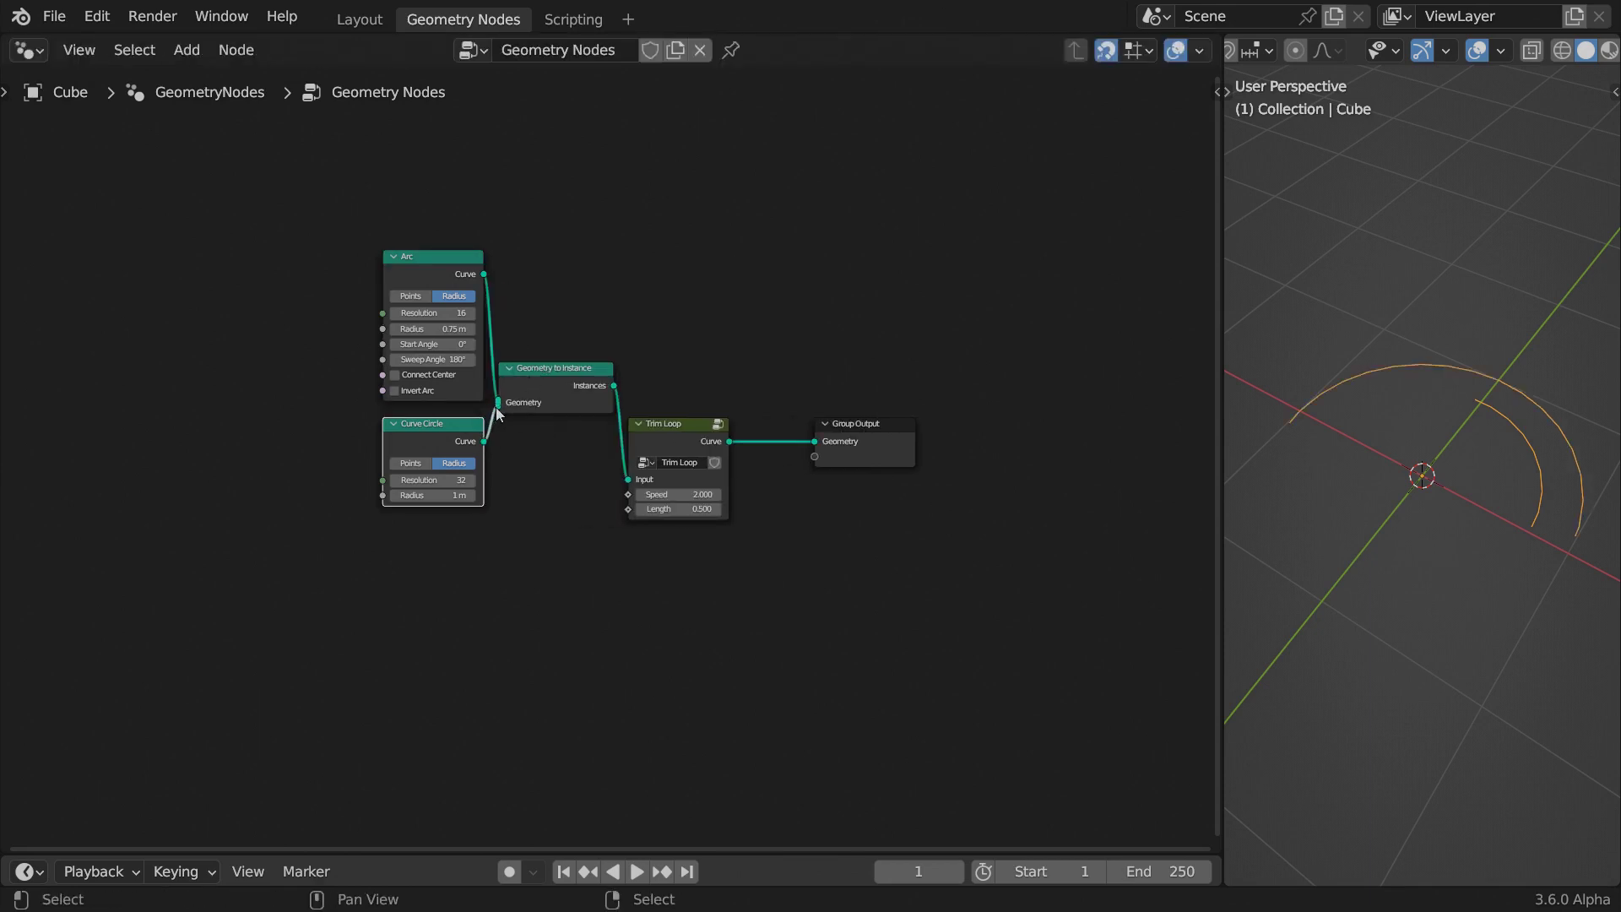
# - Move the arc, circle and Geometry to Instance nodes straight down
pyautogui.click(553, 373)
pyautogui.press('l')
pyautogui.press('g')
pyautogui.press('y')
pyautogui.click(552, 457)
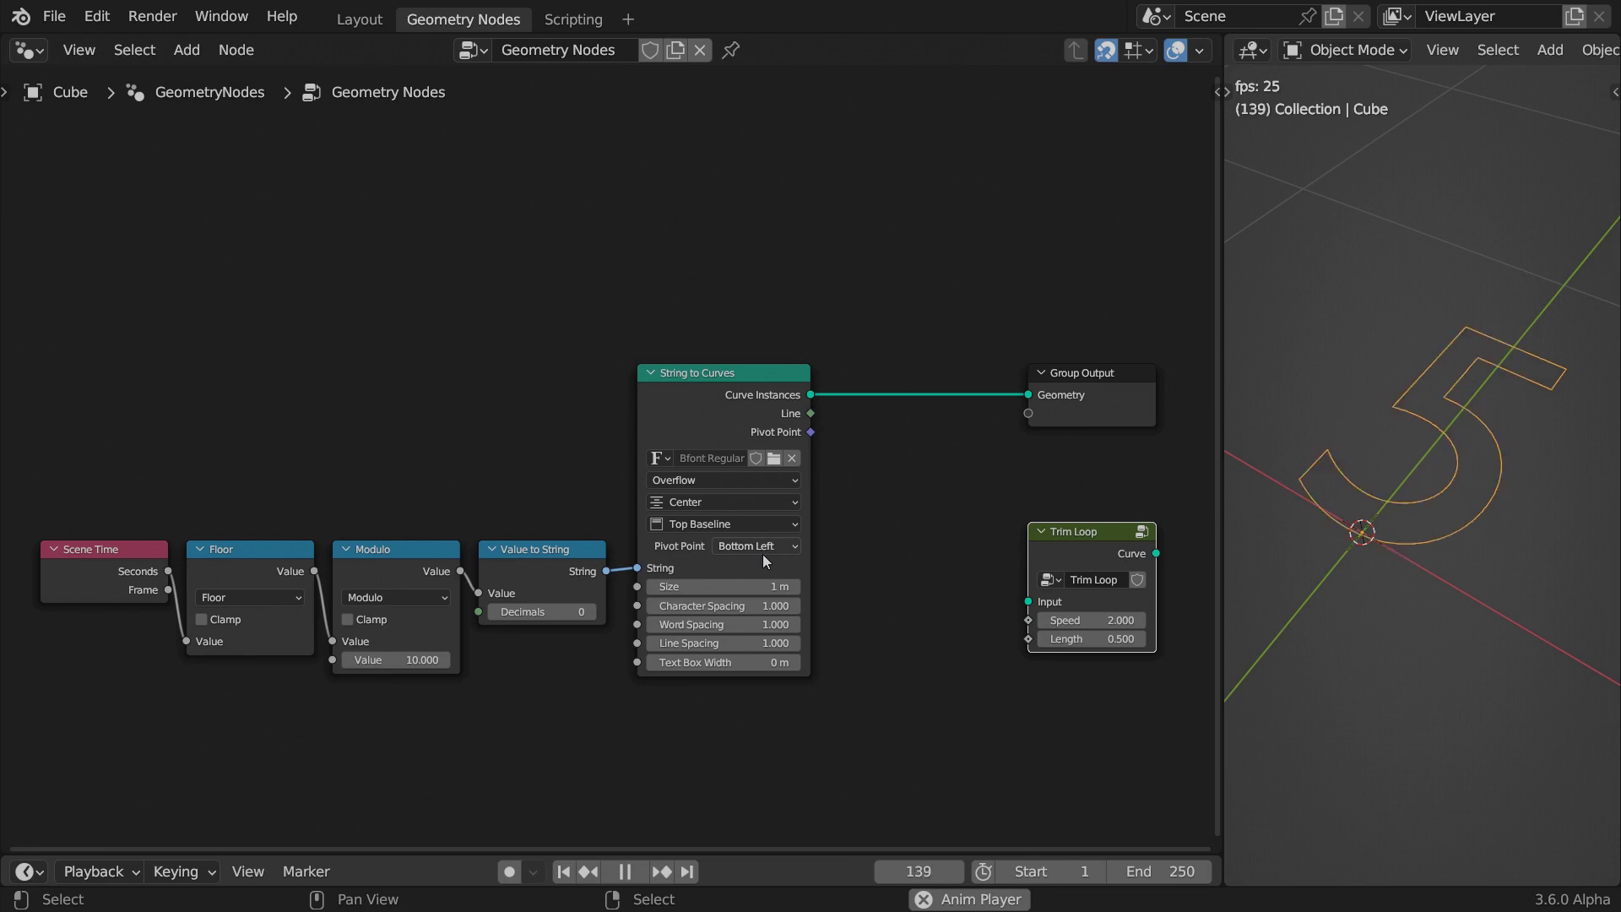
# - Instance the digit curves on points from a new Mesh Line via Instance on Points
pyautogui.press('space')
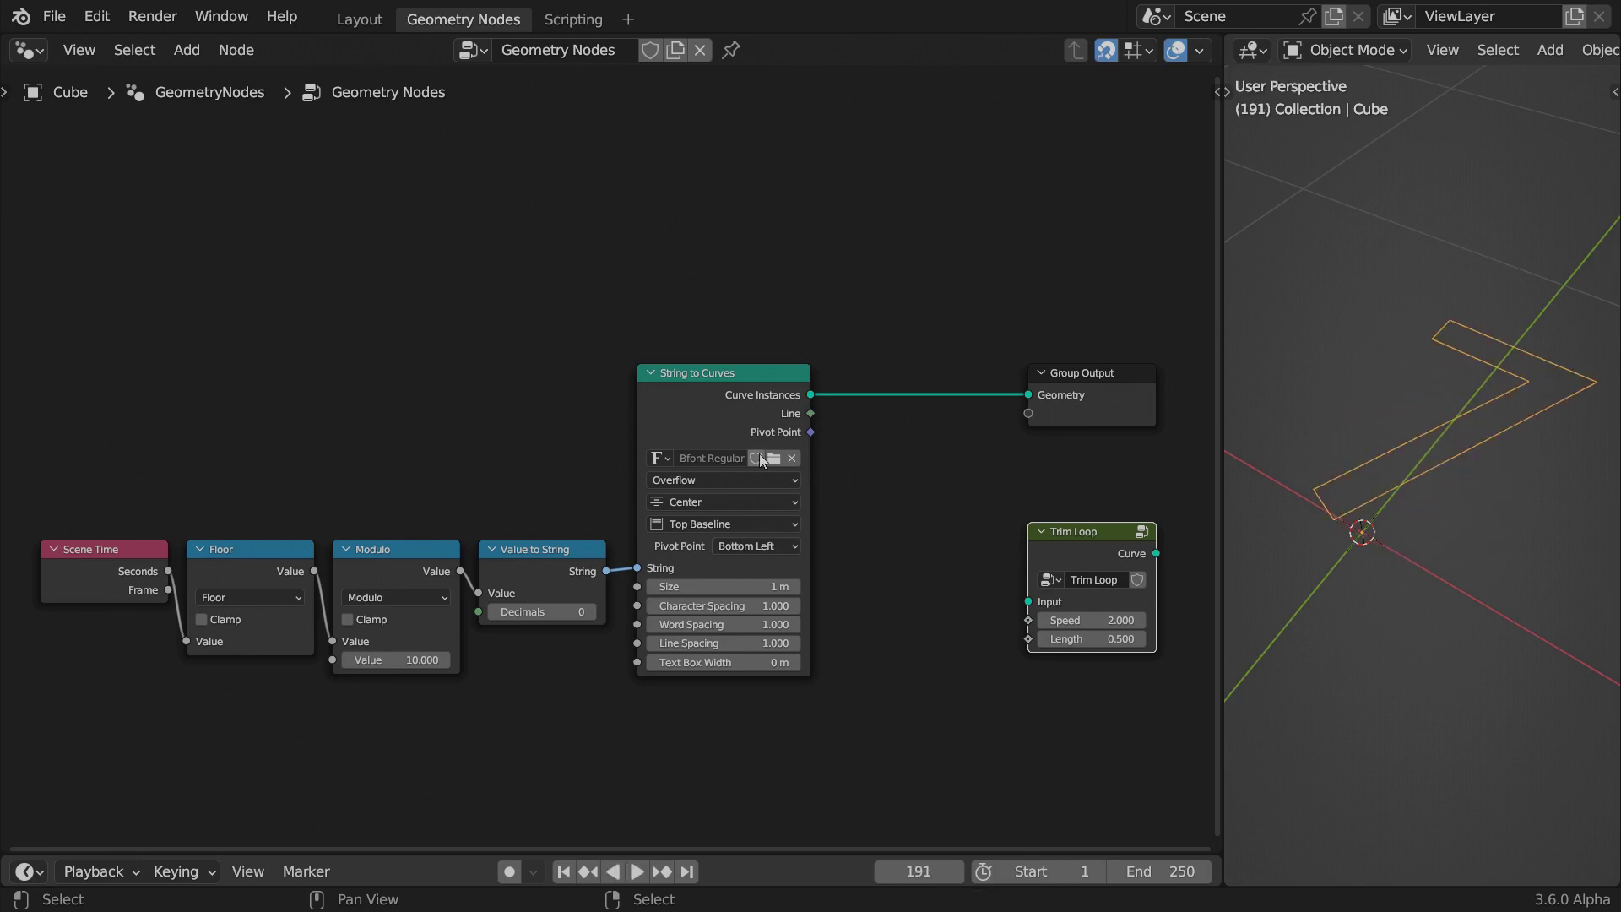
pyautogui.moveTo(811, 395); pyautogui.dragTo(832, 382)
pyautogui.write('instance')
pyautogui.click(929, 597)
pyautogui.moveTo(851, 311); pyautogui.dragTo(245, 190)
pyautogui.write('line')
pyautogui.press('Return')
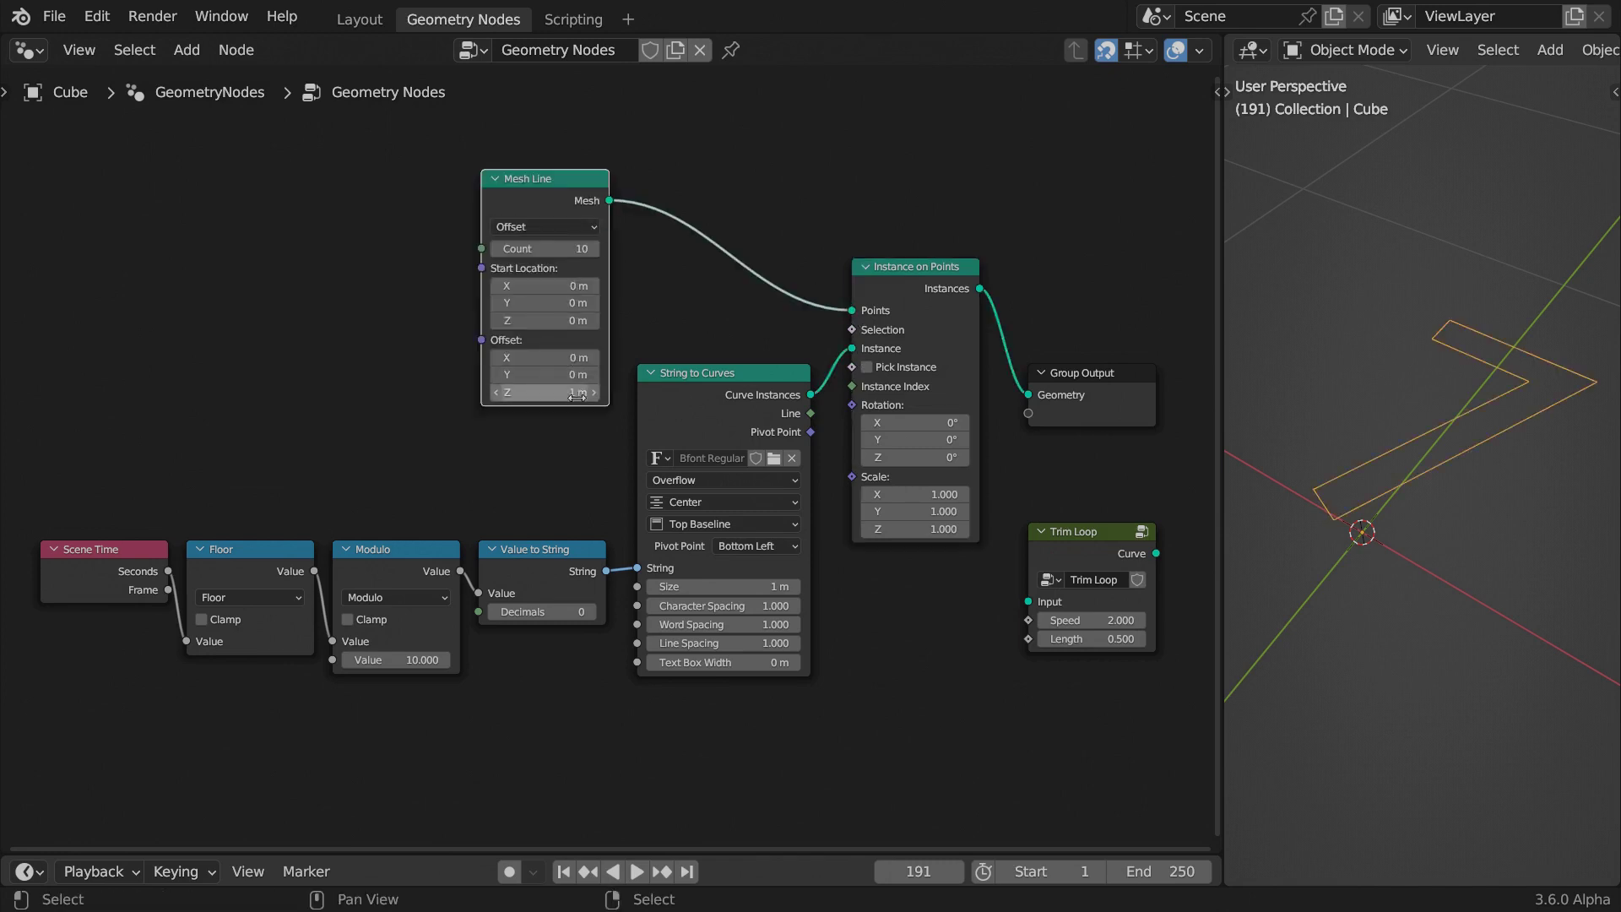
# - Set the Mesh Line Z offset to 0.01 m, insert Trim Loop on the output, and play
pyautogui.click(577, 398)
pyautogui.write('0.01')
pyautogui.press('Return')
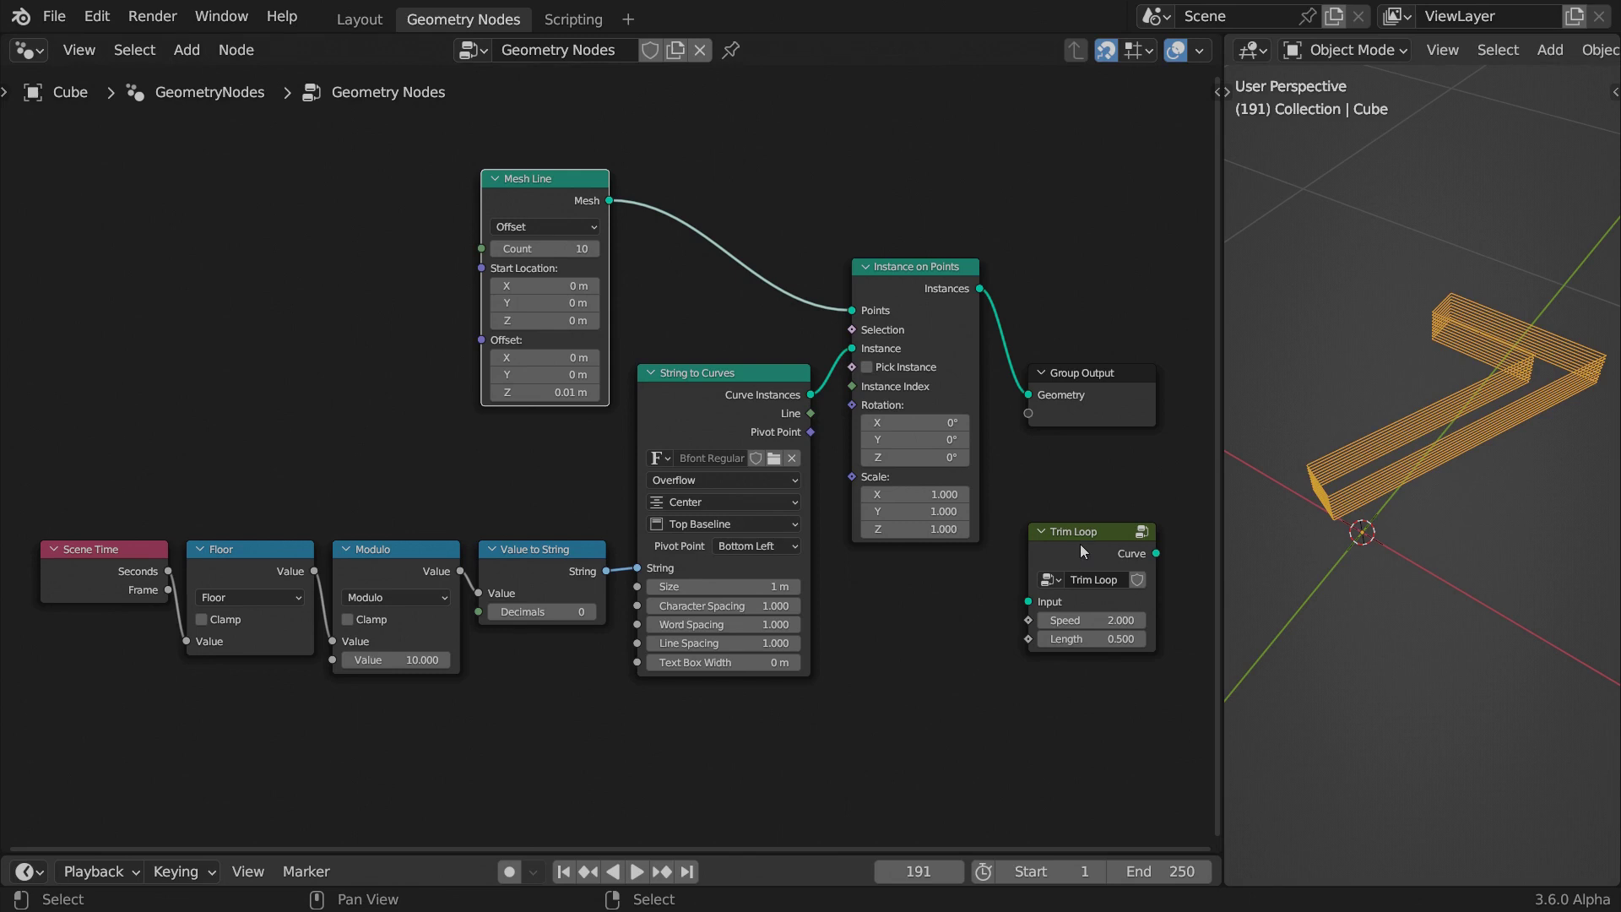
pyautogui.moveTo(1059, 532); pyautogui.dragTo(1028, 338)
pyautogui.press('space')
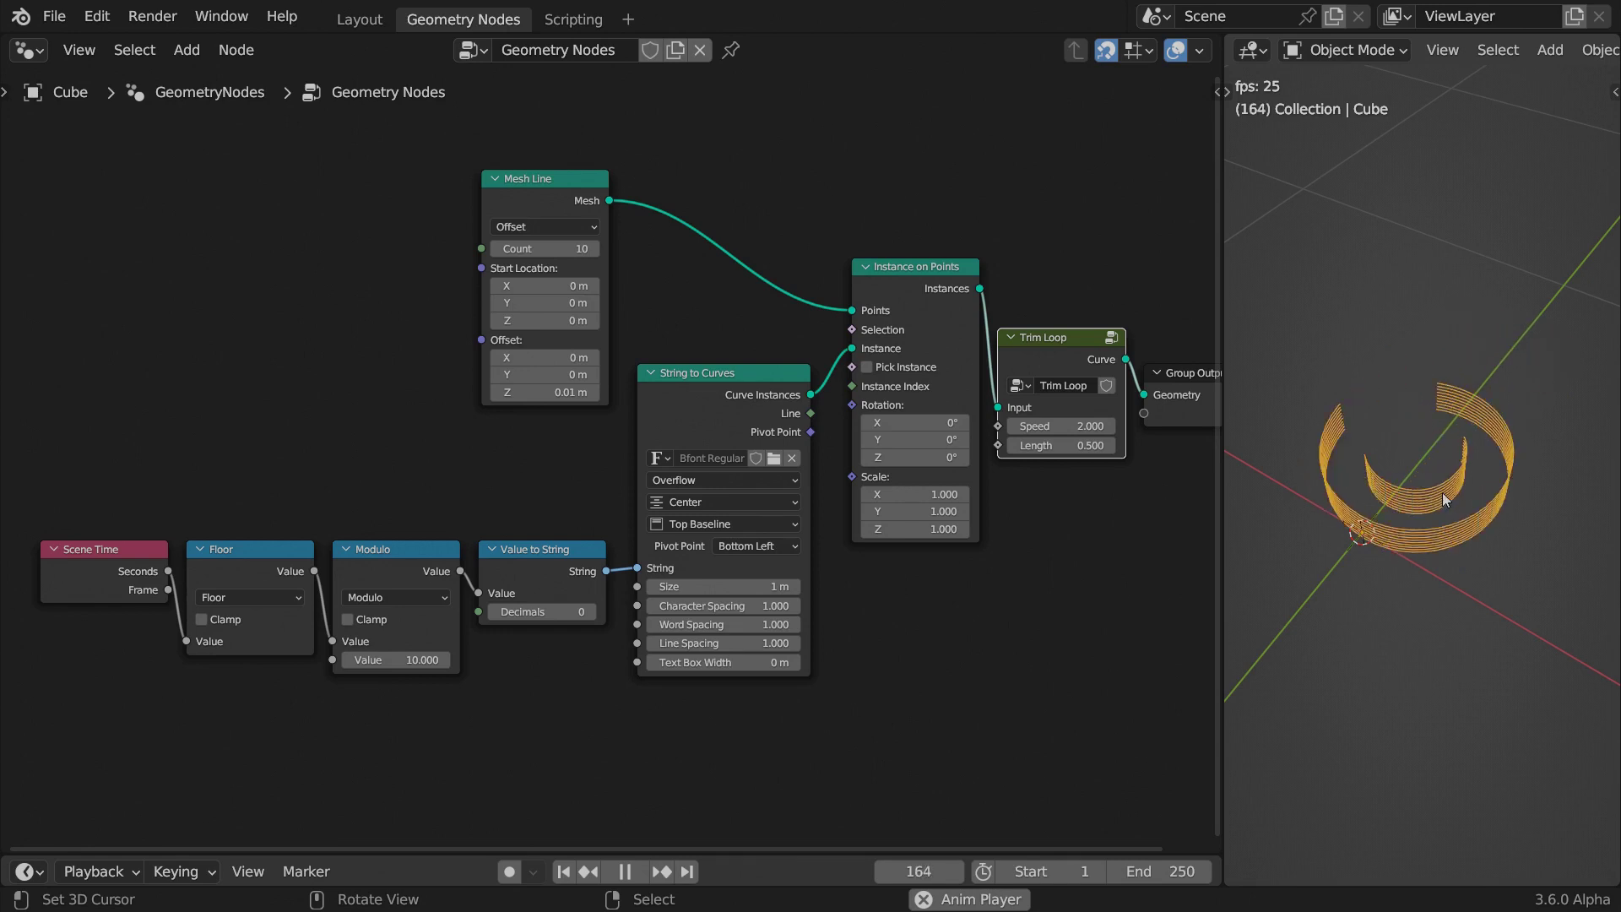
# - Insert Realize Instances before Trim Loop in the main node tree
pyautogui.hotkey('ctrl', 'space')
pyautogui.hotkey('ctrl', 'z')
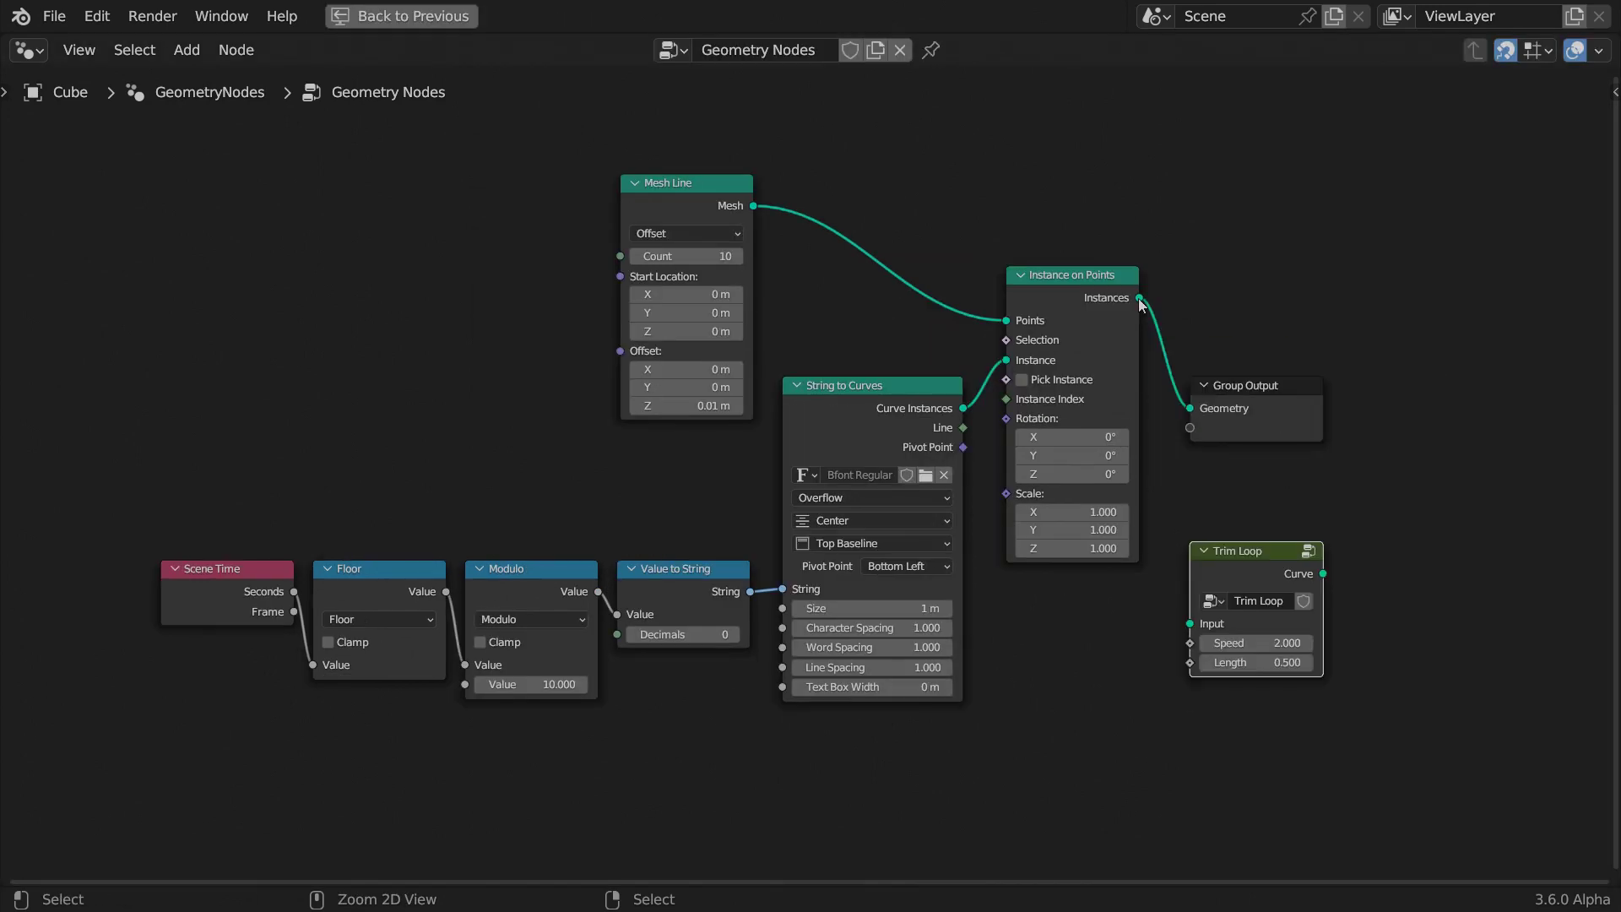
pyautogui.moveTo(1140, 300); pyautogui.dragTo(1157, 289)
pyautogui.write('real')
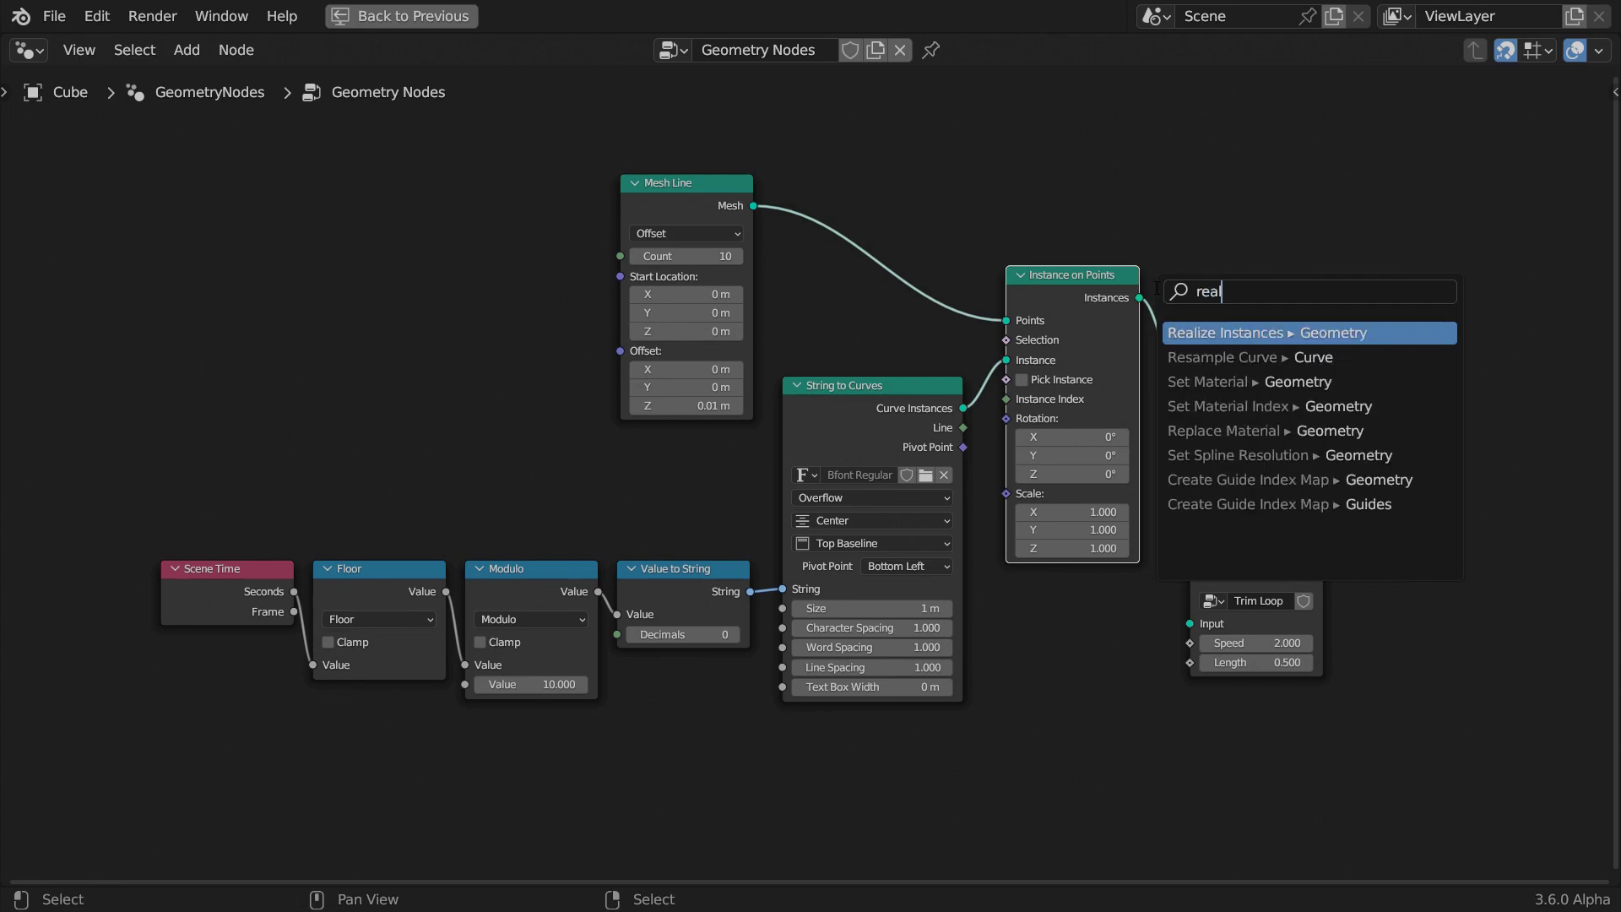
pyautogui.write('ize')
pyautogui.press('Return')
pyautogui.click(1196, 356)
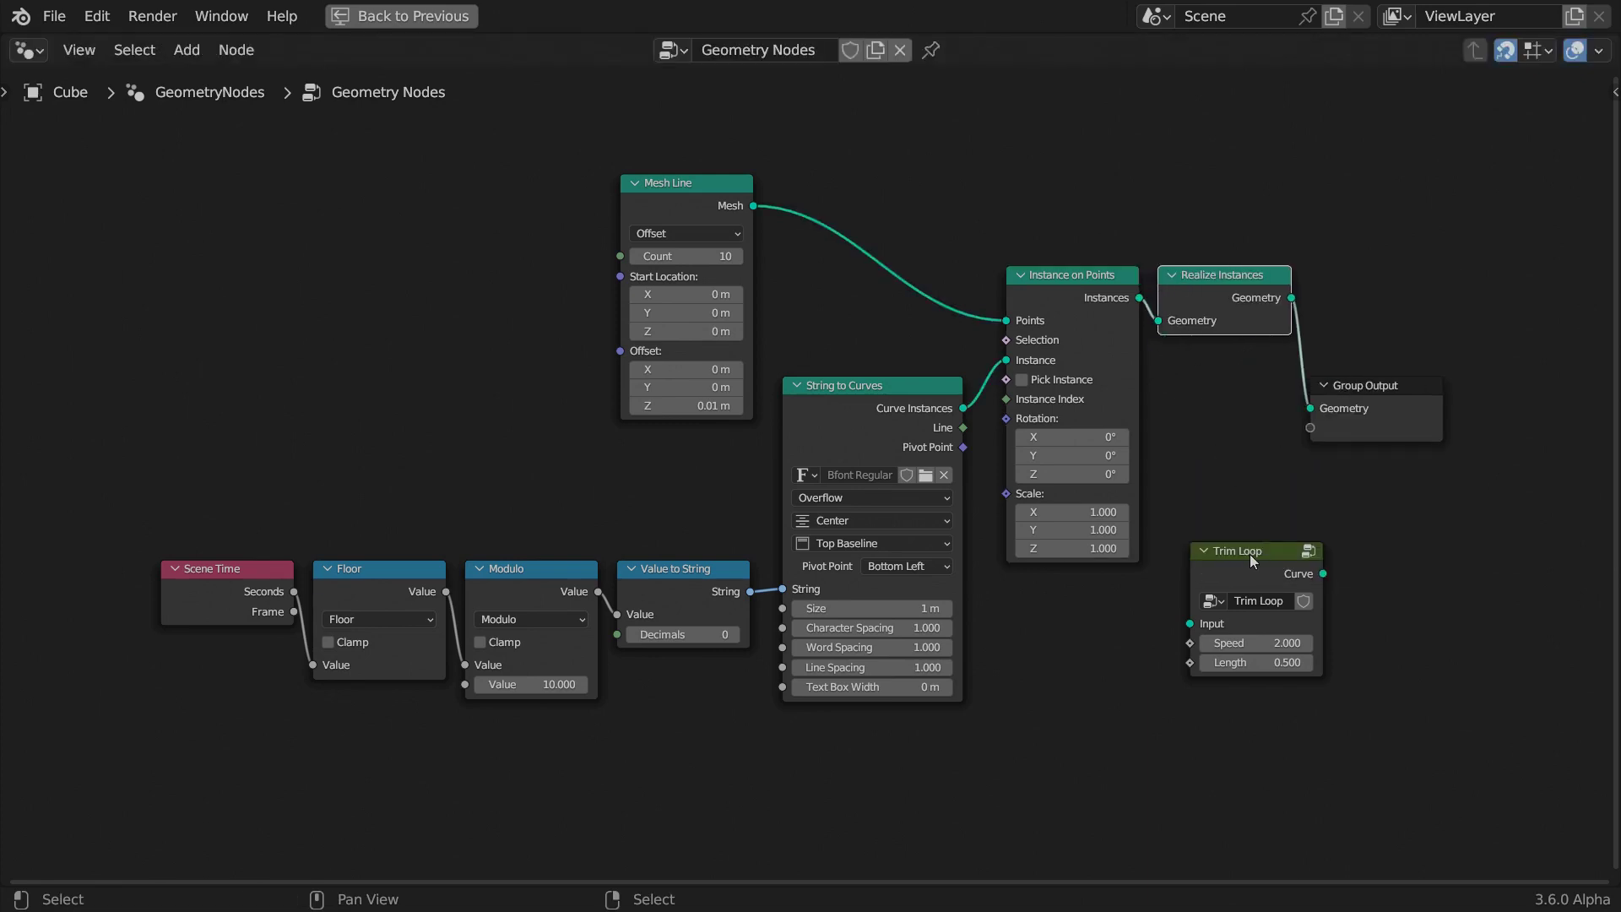
pyautogui.moveTo(1249, 560); pyautogui.dragTo(1339, 281)
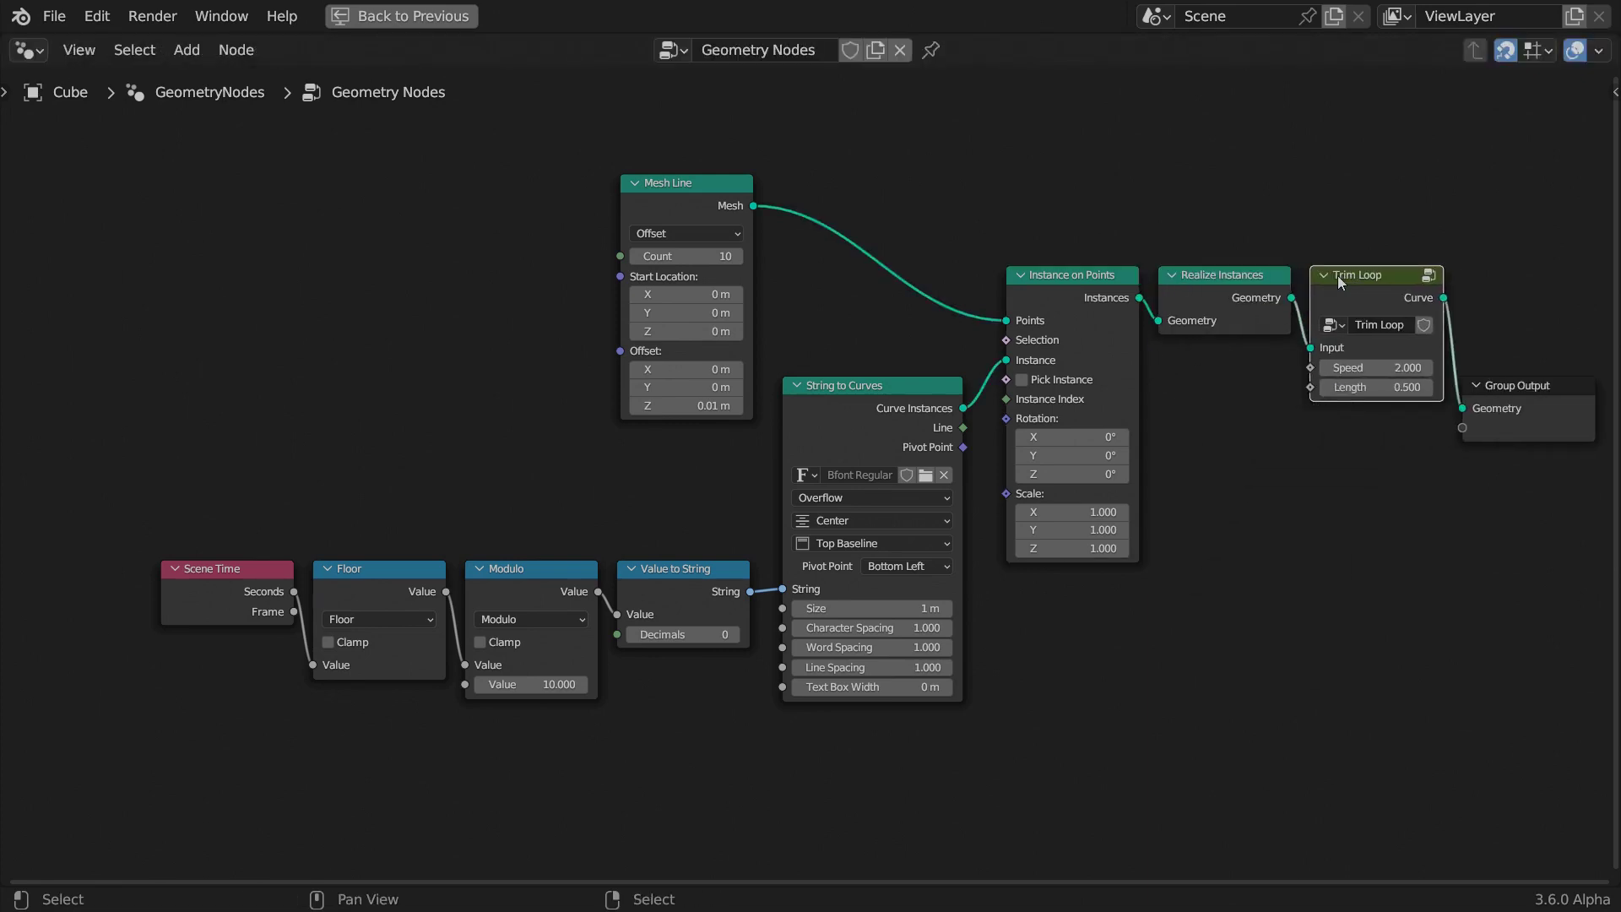
# - Inside Trim Loop, add a Math Add node after Scene Time Seconds in the Cyclic frame
pyautogui.press('Tab')
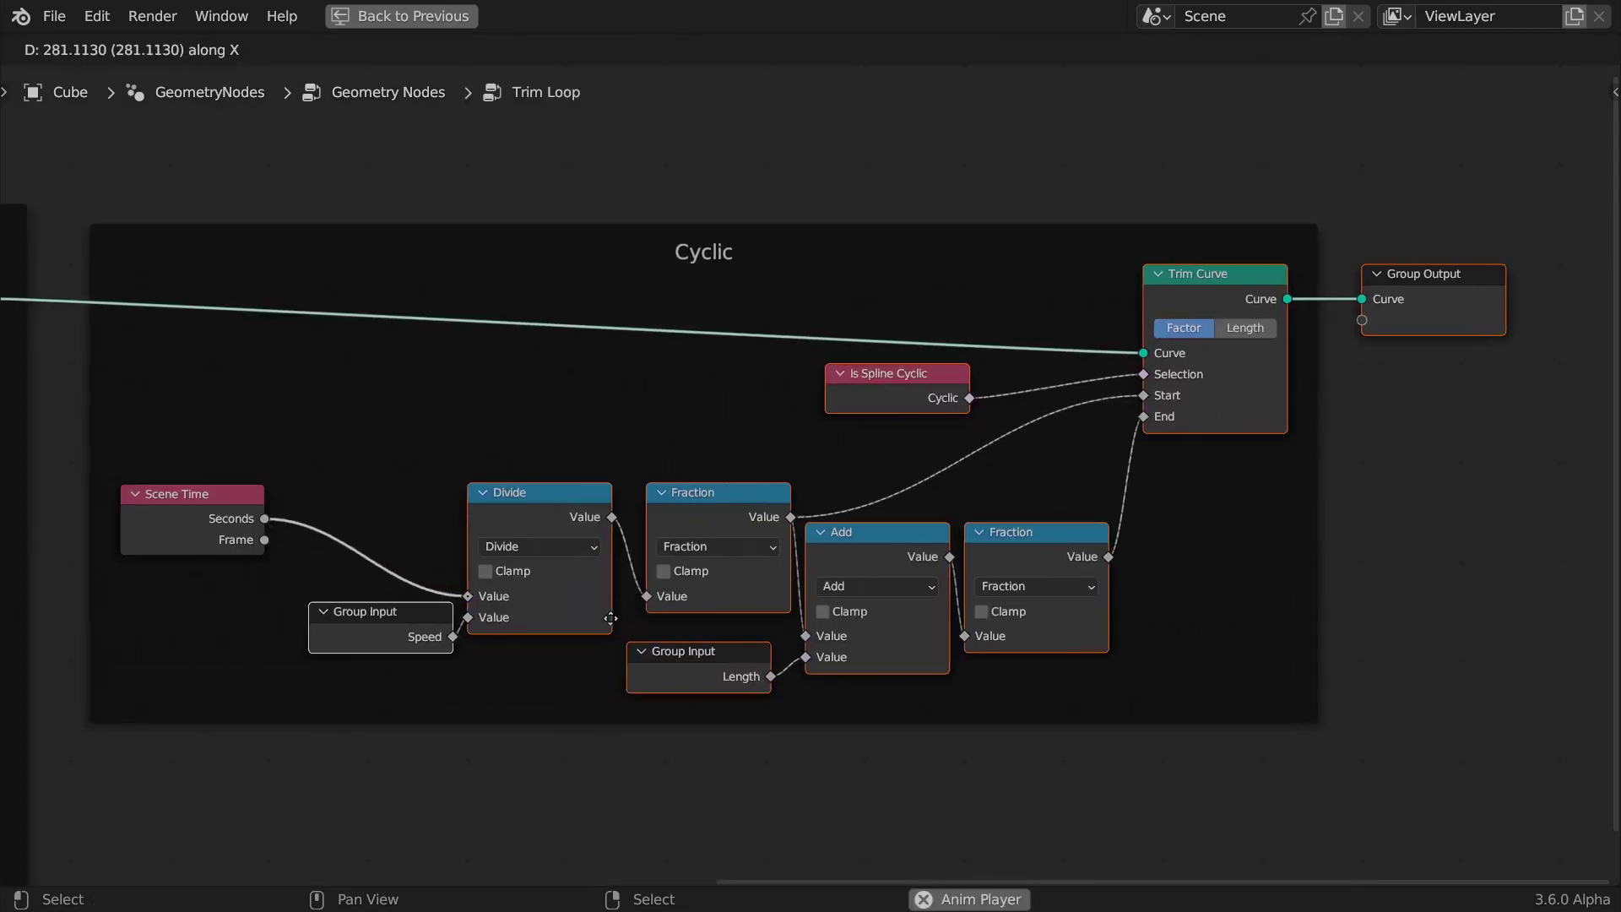
pyautogui.moveTo(264, 518); pyautogui.dragTo(303, 509)
pyautogui.write('add')
pyautogui.press('Return')
pyautogui.click(366, 469)
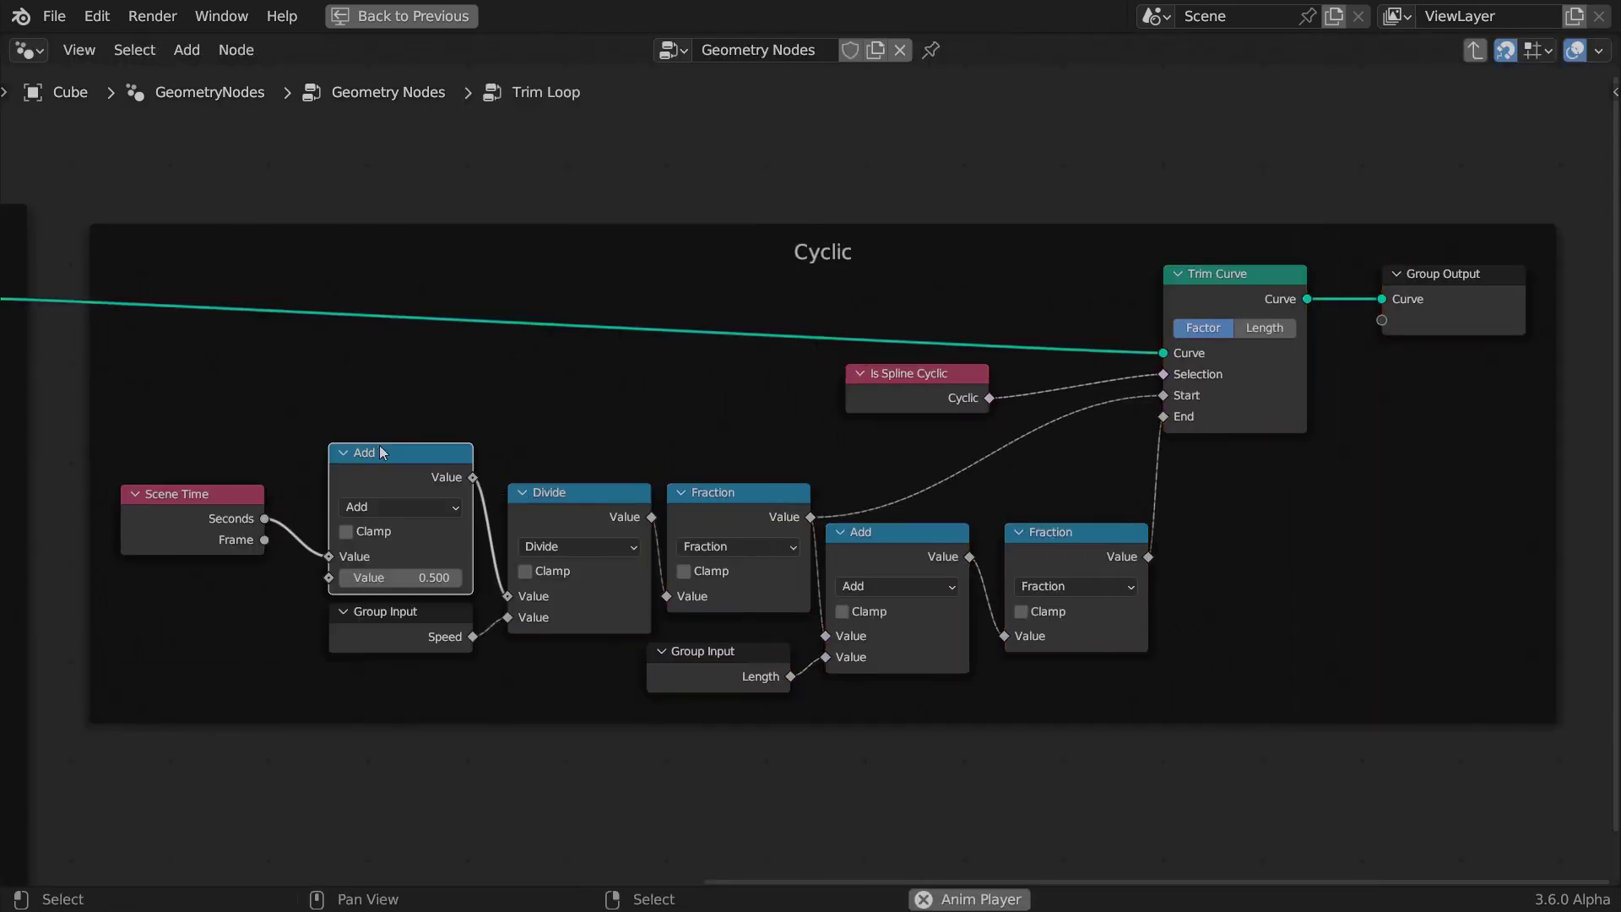
# - Feed the Add with a Random Value node and raise its maximum toward 5
pyautogui.moveTo(330, 578); pyautogui.dragTo(259, 625)
pyautogui.write('random')
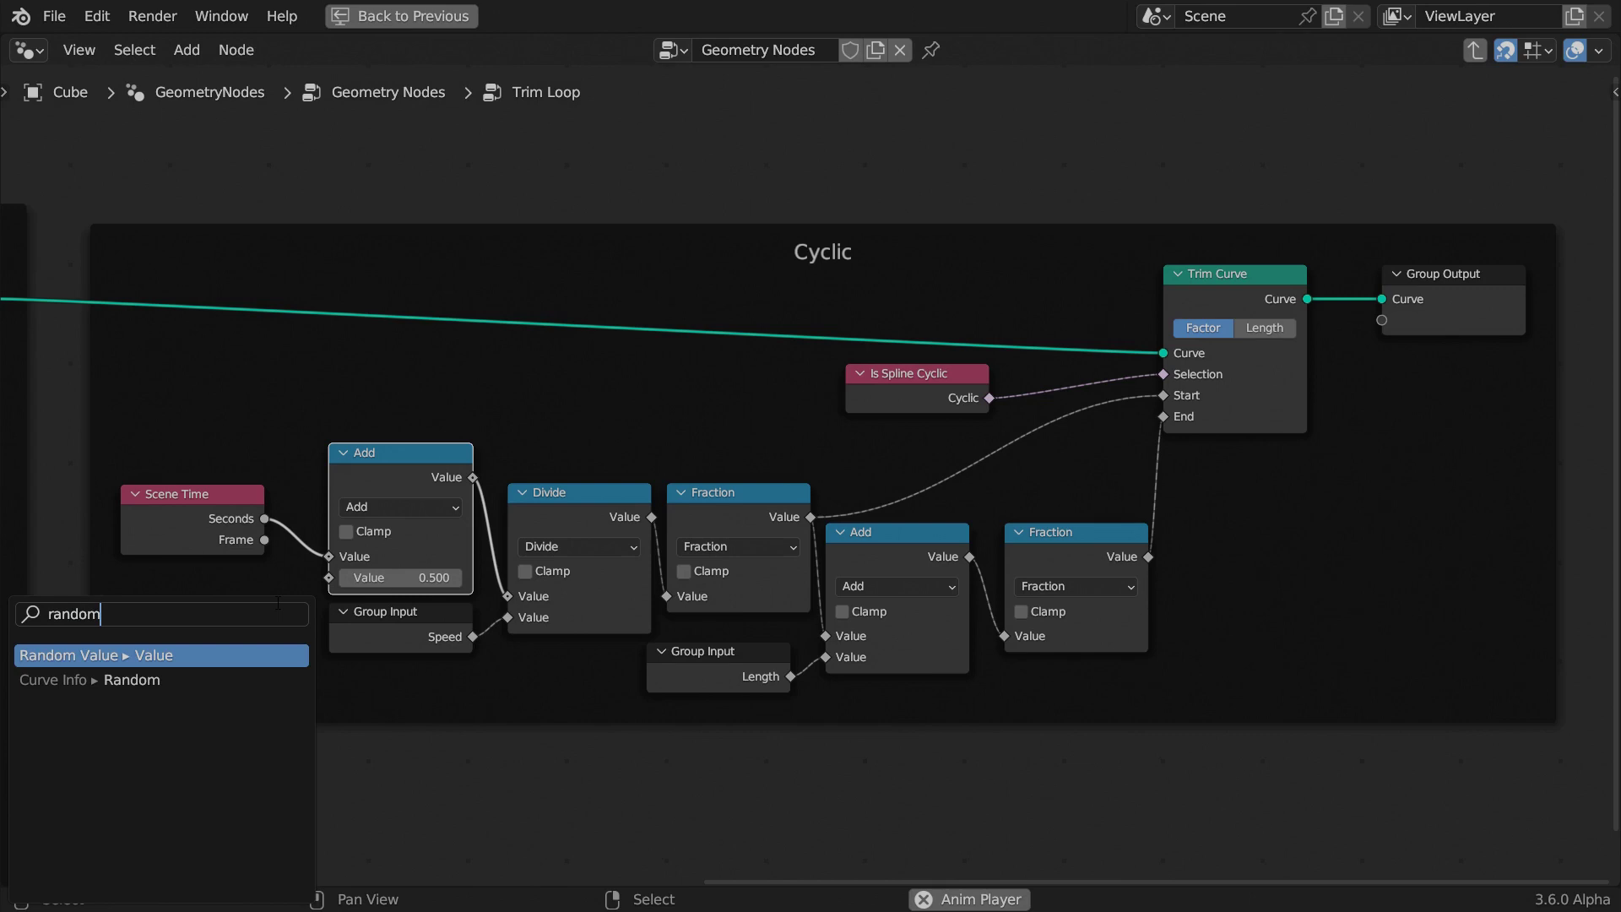
pyautogui.press('Return')
pyautogui.click(279, 625)
pyautogui.hotkey('ctrl', 'space')
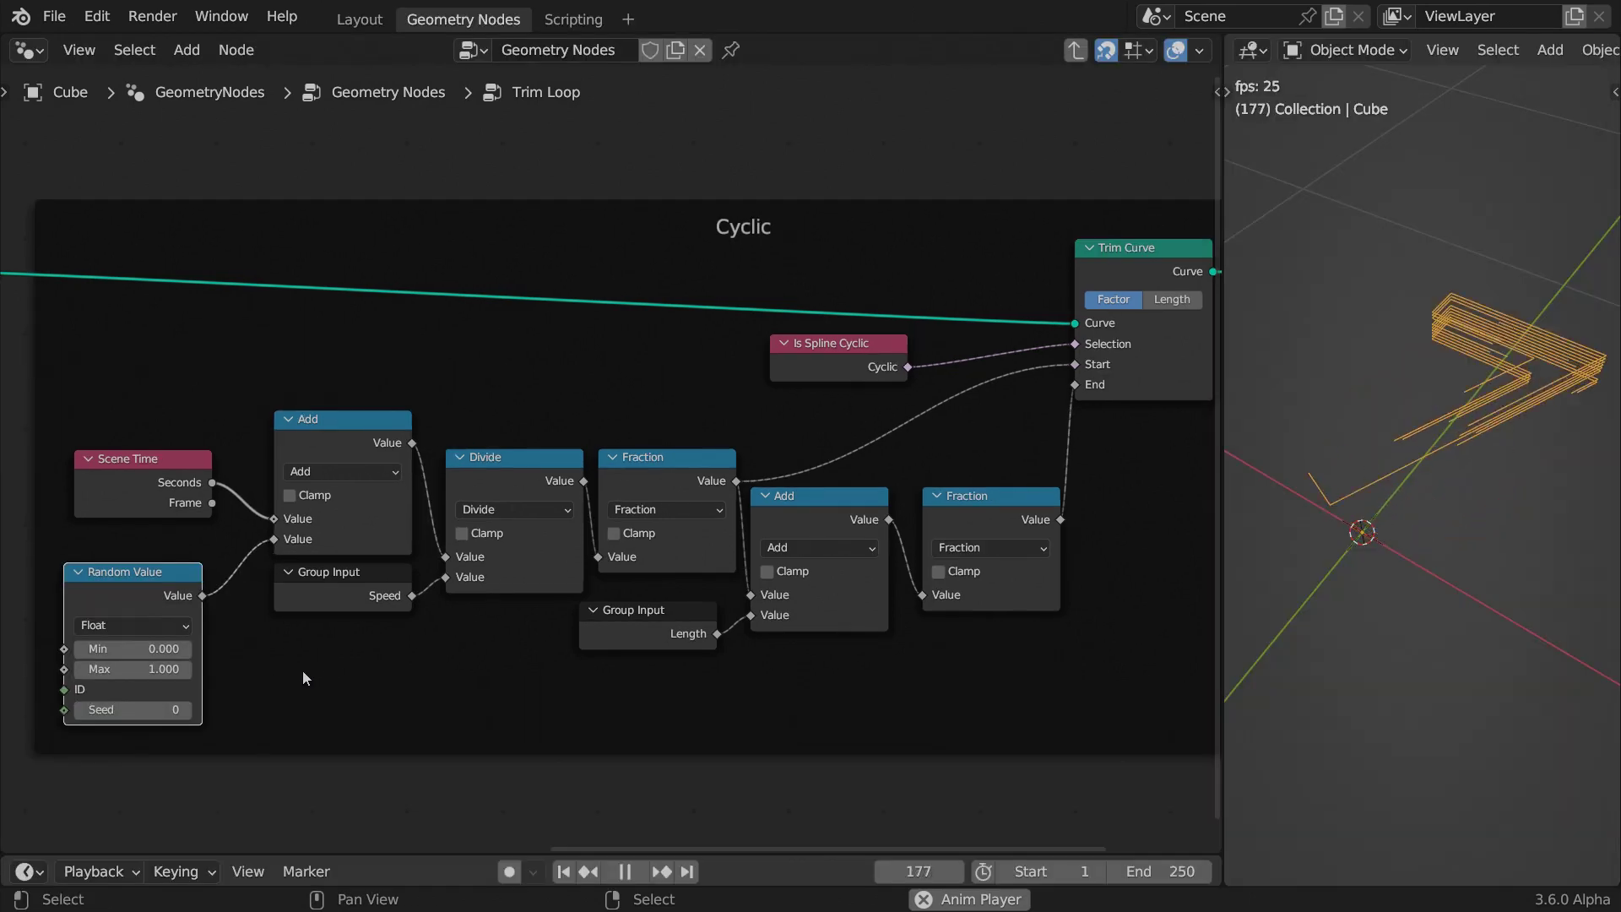
pyautogui.moveTo(126, 669); pyautogui.dragTo(226, 669)
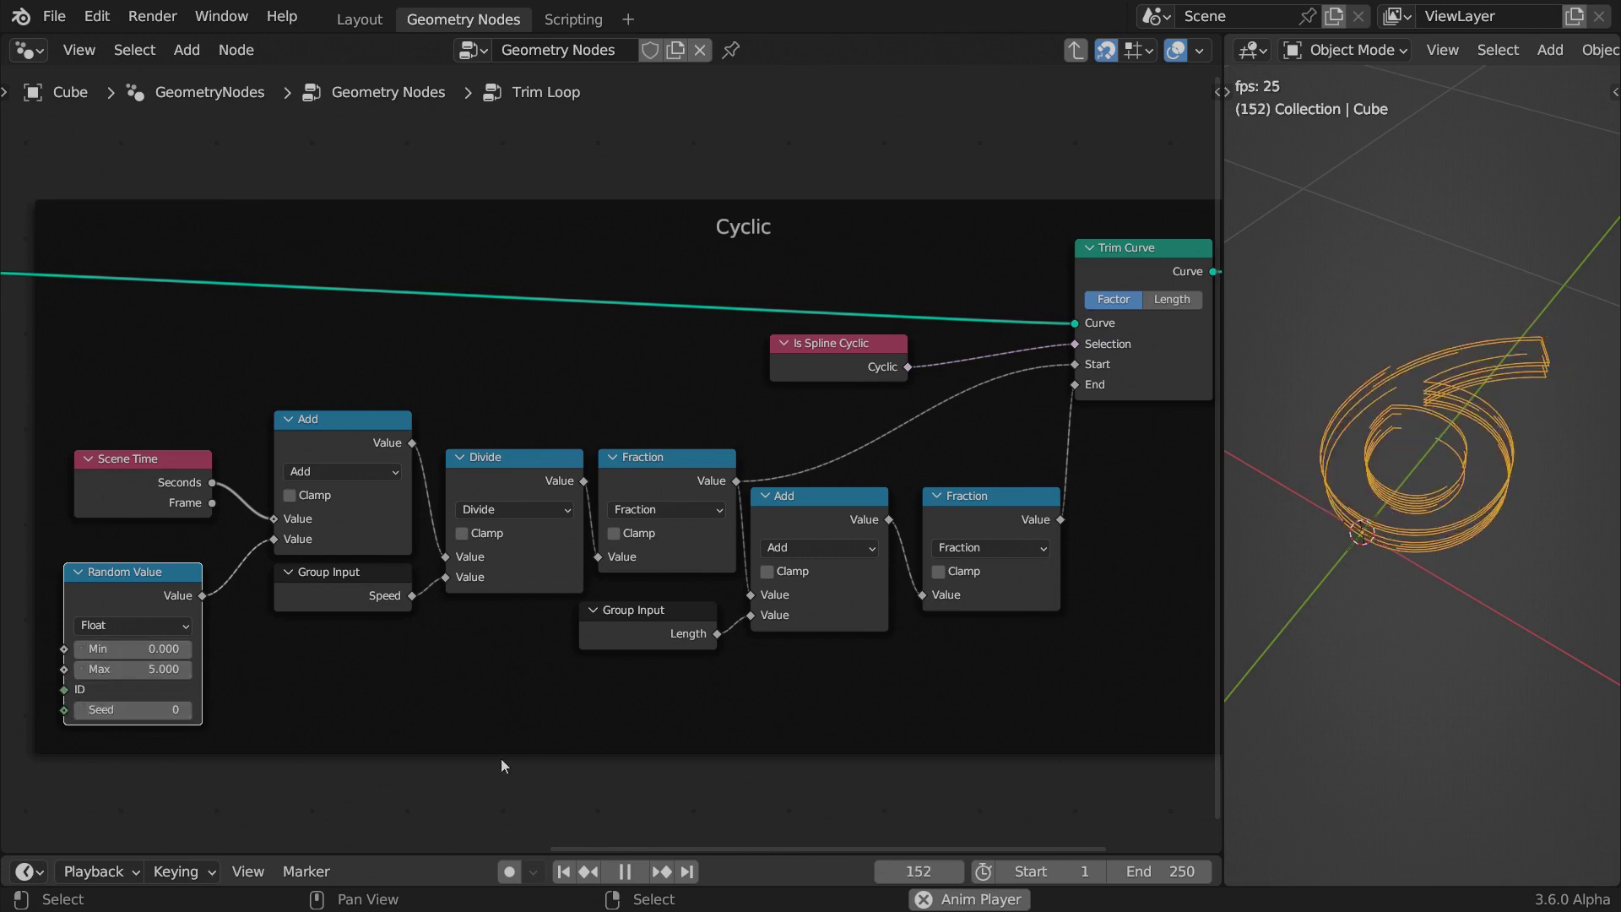
# - In the Non-Cyclic frame, insert an Add node between Scene Time and Divide
pyautogui.hotkey('shift', 'Left')
pyautogui.hotkey('ctrl', 'space')
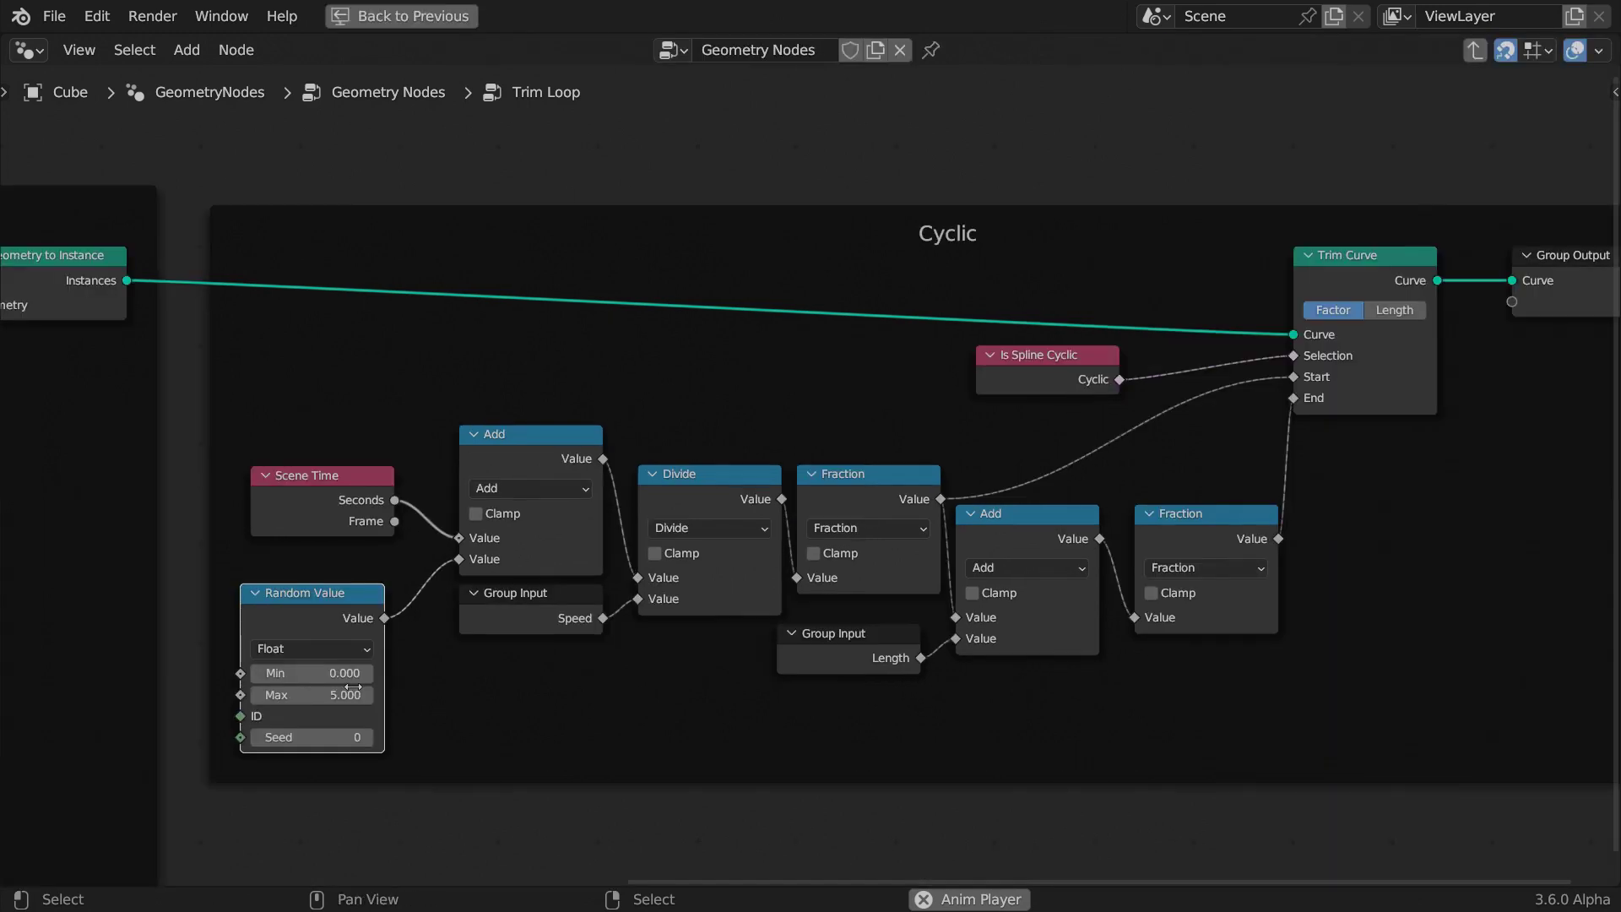
pyautogui.moveTo(68, 648); pyautogui.dragTo(1615, 577, button='middle')
pyautogui.moveTo(624, 423); pyautogui.dragTo(372, 439)
pyautogui.write('ad')
pyautogui.press('Return')
# - Connect a Random Value with Max 5 to the Add's second input
pyautogui.moveTo(434, 484); pyautogui.dragTo(338, 551)
pyautogui.write('random')
pyautogui.press('Return')
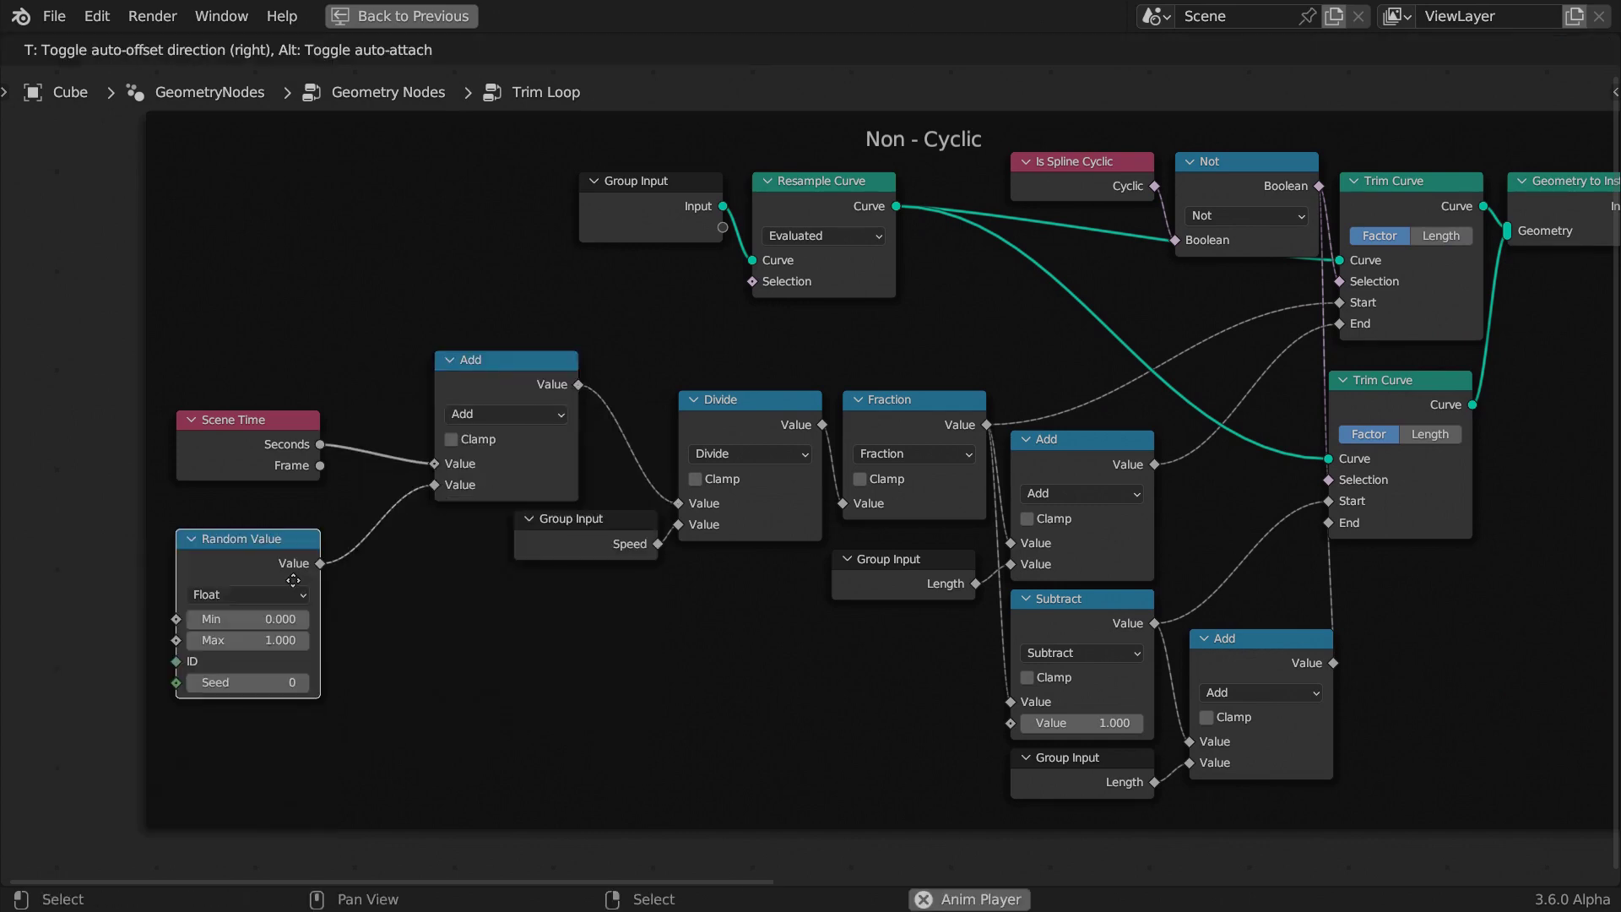
pyautogui.click(289, 620)
pyautogui.click(288, 621)
pyautogui.press('Tab')
pyautogui.write('5')
pyautogui.press('Return')
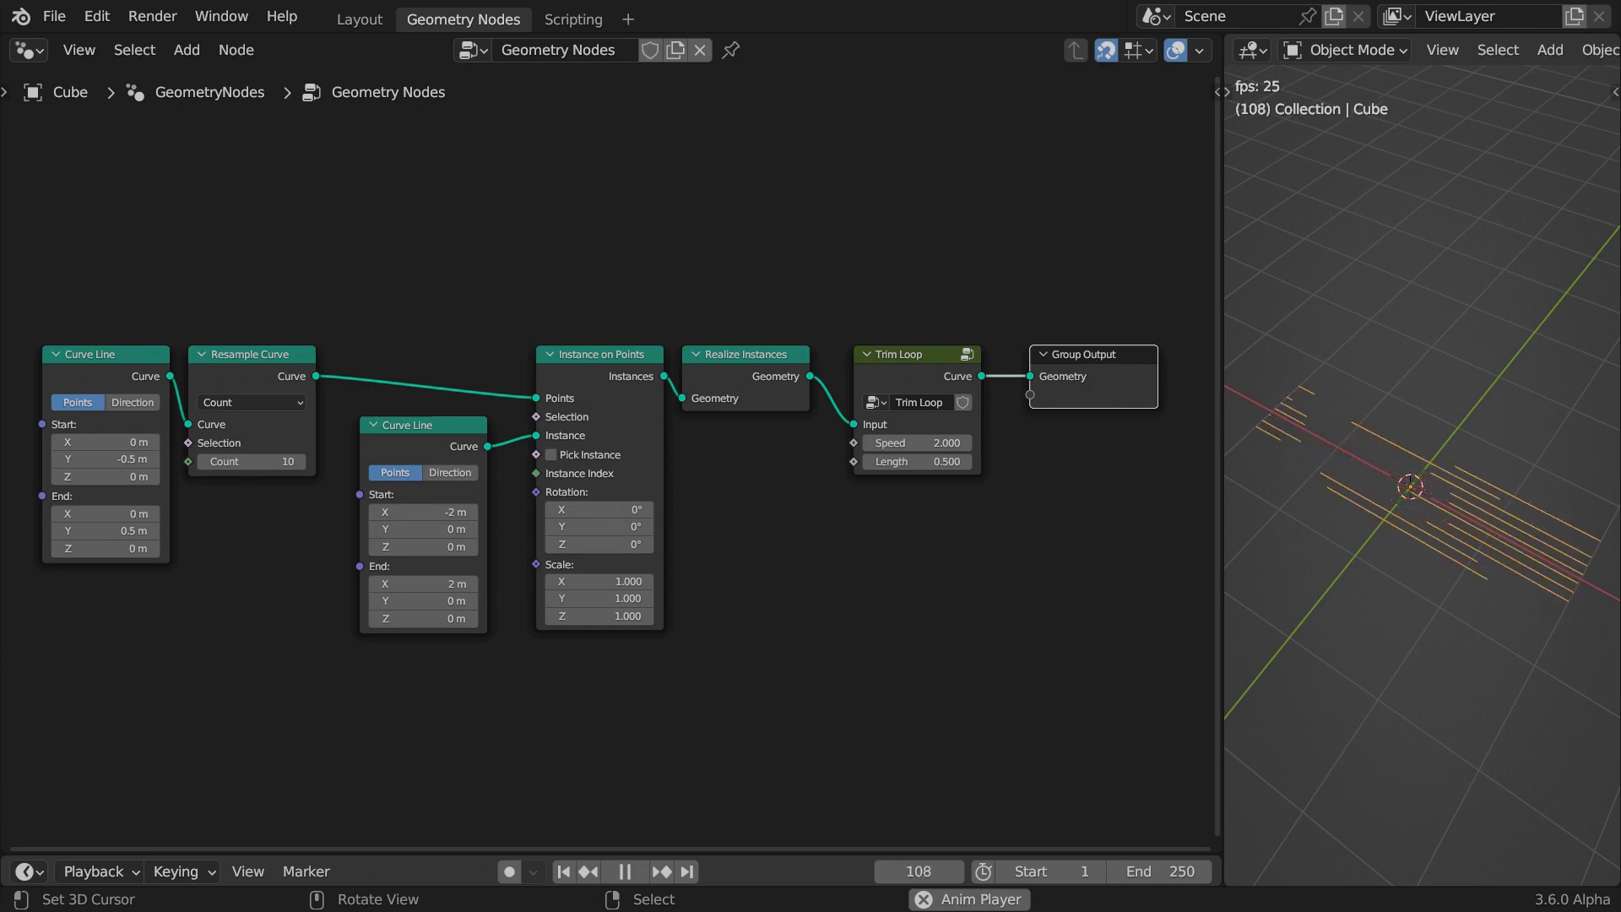
# - Inside Trim Loop, insert a Multiply math node on the Non-Cyclic Speed link
pyautogui.hotkey('ctrl', 'space')
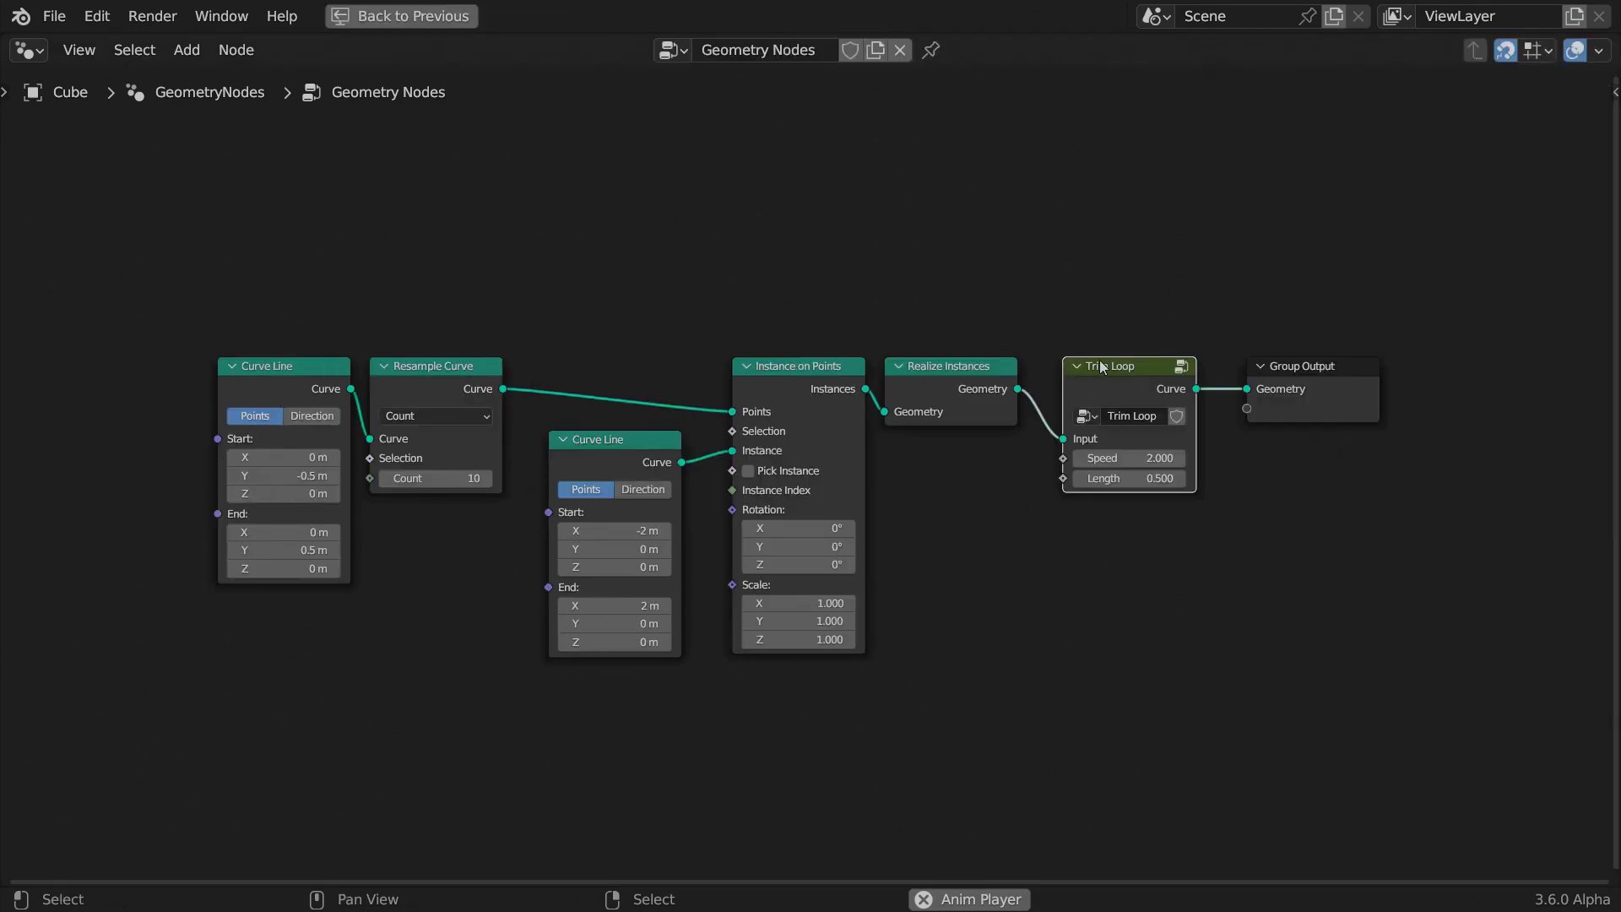
pyautogui.press('Tab')
pyautogui.moveTo(554, 550); pyautogui.dragTo(406, 625)
pyautogui.hotkey('shift', 'a')
pyautogui.write('mult')
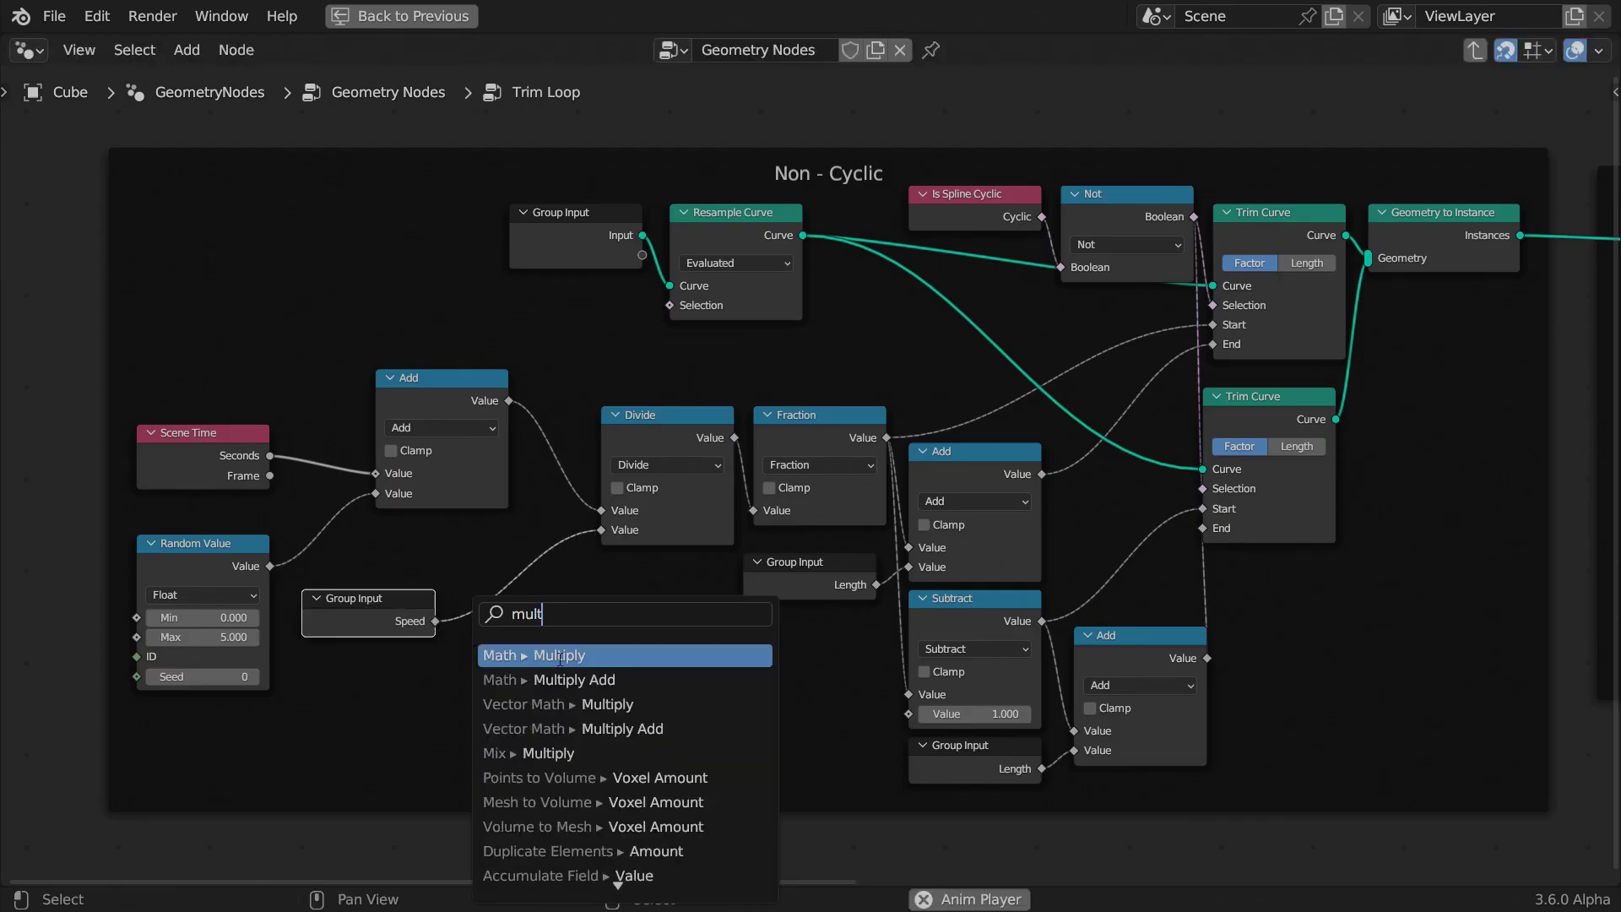
pyautogui.click(558, 657)
pyautogui.click(523, 592)
# - Feed Multiply's second input from a 0–1.5 Random Value and maximize the 3D viewport
pyautogui.moveTo(454, 695); pyautogui.dragTo(441, 690)
pyautogui.write('random')
pyautogui.press('Return')
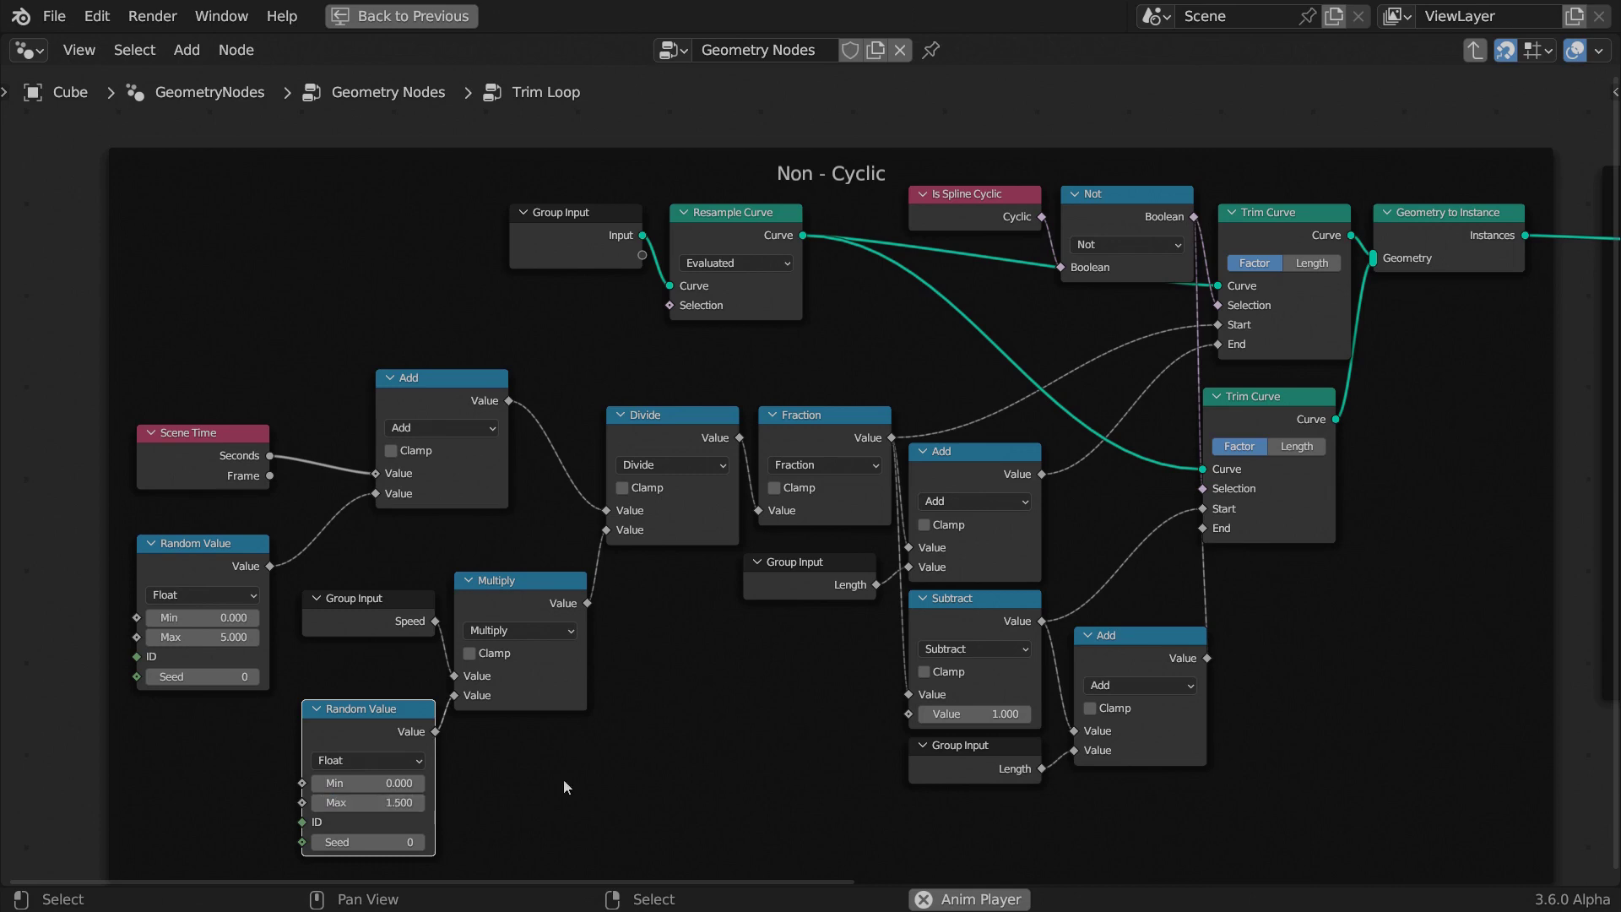
pyautogui.hotkey('shift', 'F5')
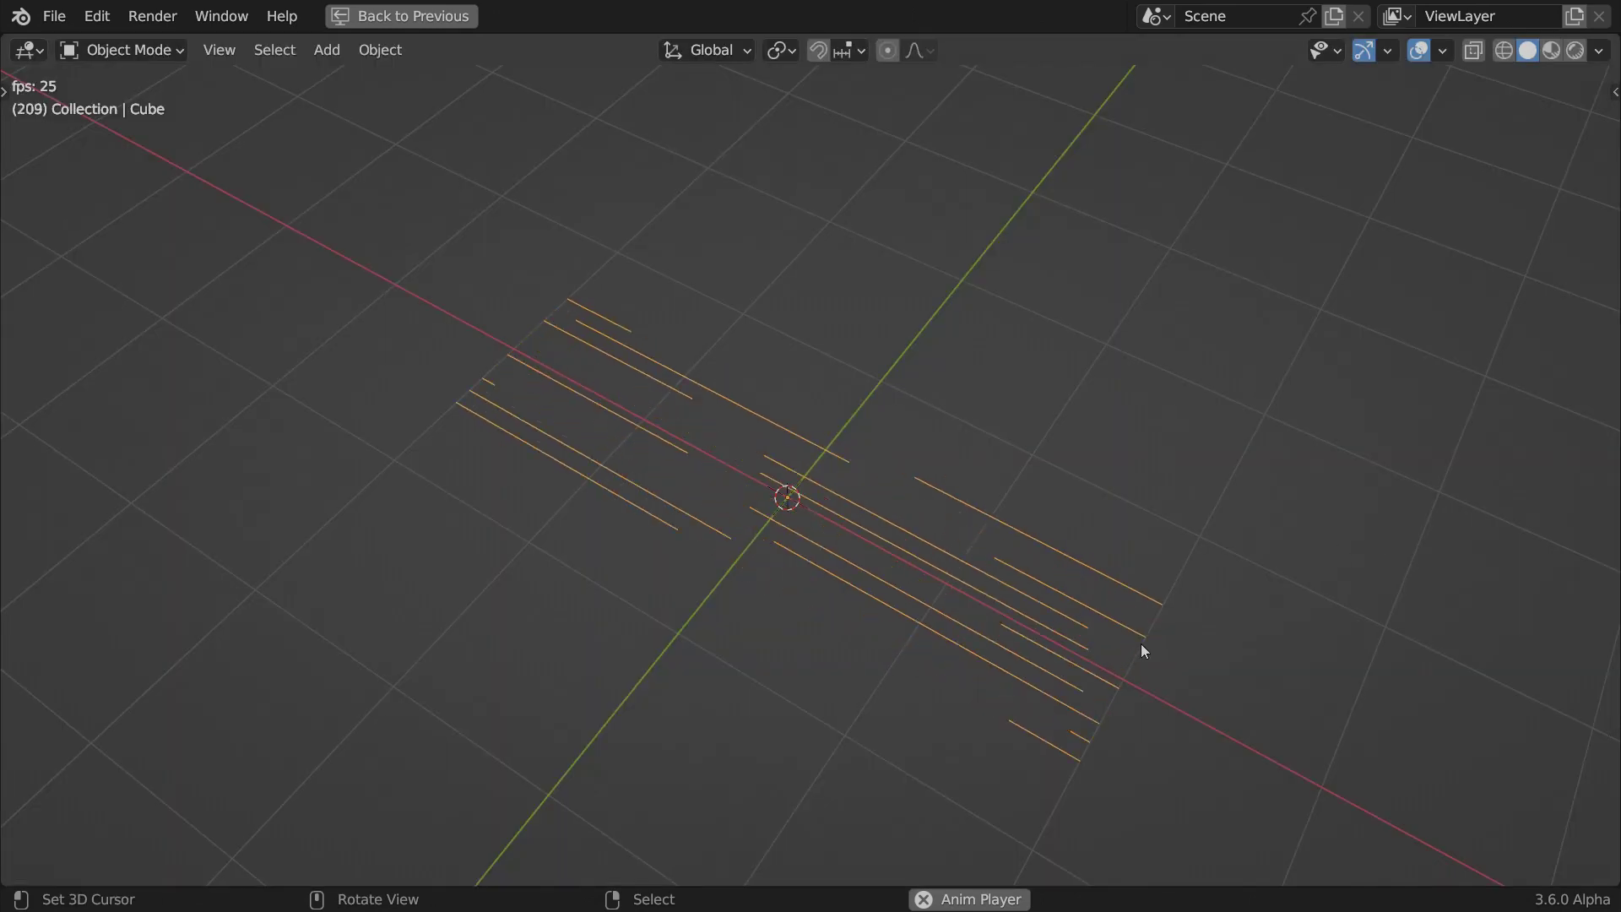
# - Zoom and pan the viewport to watch the randomly trimmed line strips animate
pyautogui.keyDown('shift'); pyautogui.scroll(1, 1142, 643); pyautogui.keyUp('shift')
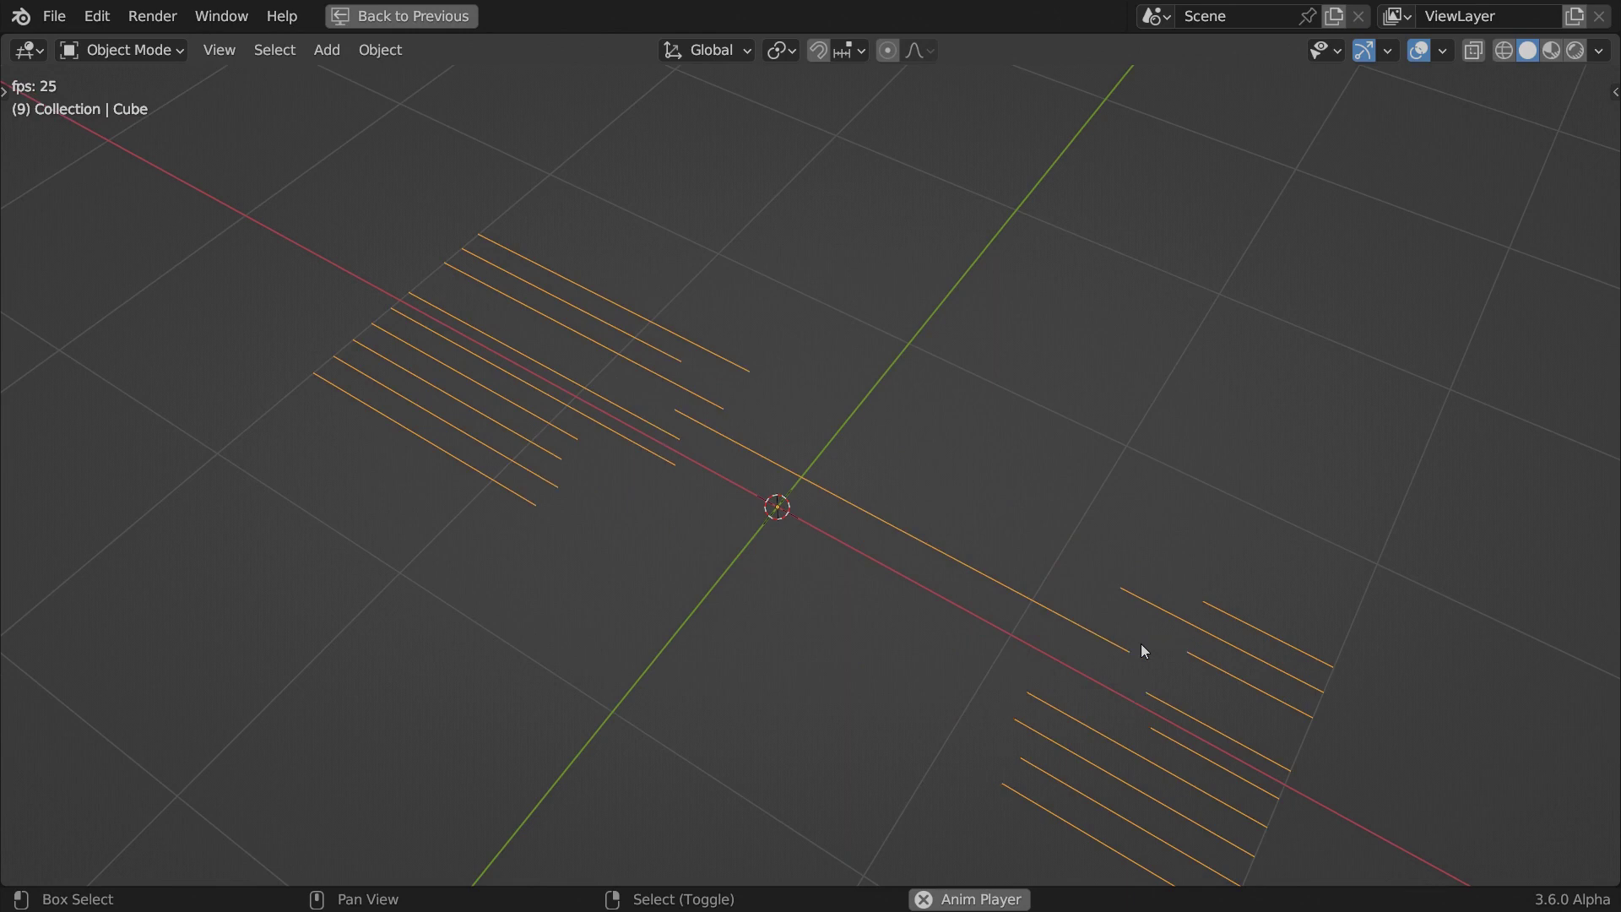
pyautogui.keyDown('shift'); pyautogui.moveTo(1142, 643); pyautogui.dragTo(1121, 571, button='middle'); pyautogui.keyUp('shift')
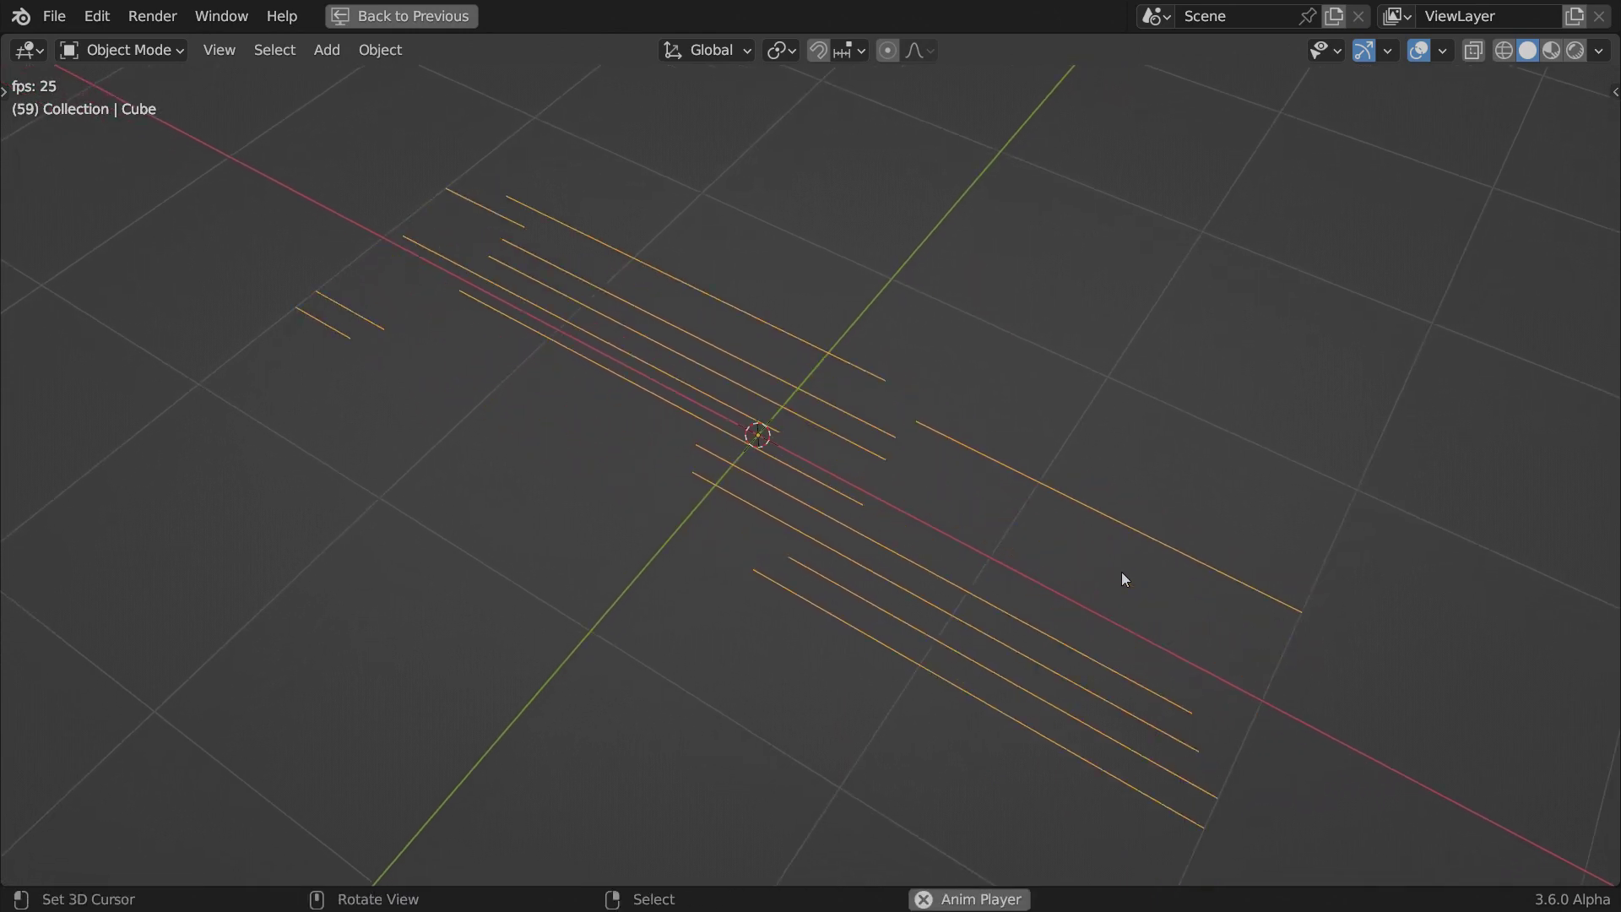